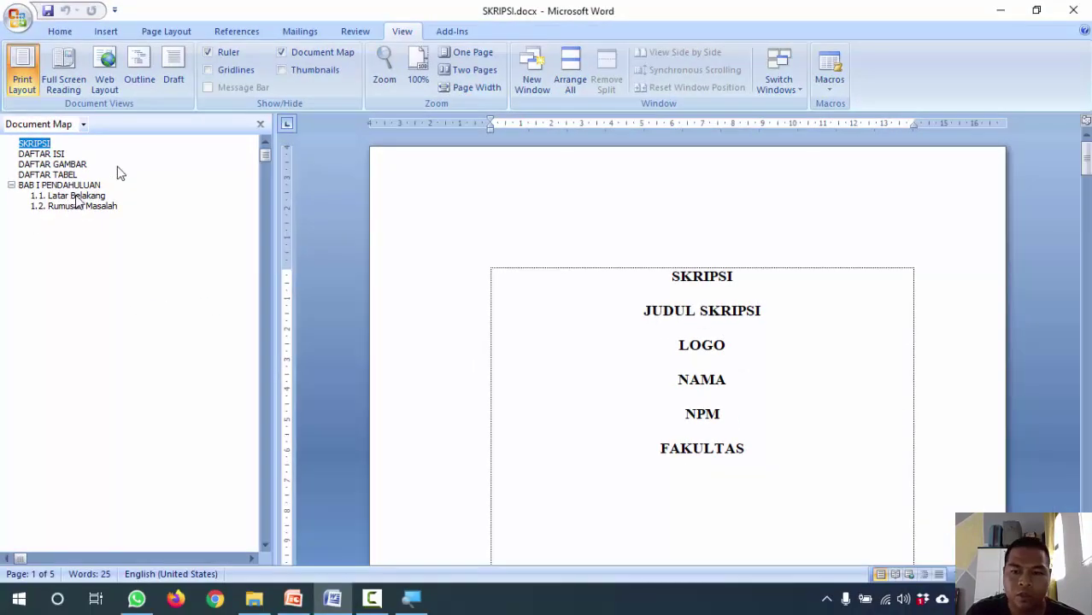
# Show the formatting marks and examine the section break after DAFTAR TABEL and the end of the BAB I page.
pyautogui.click(68, 207)
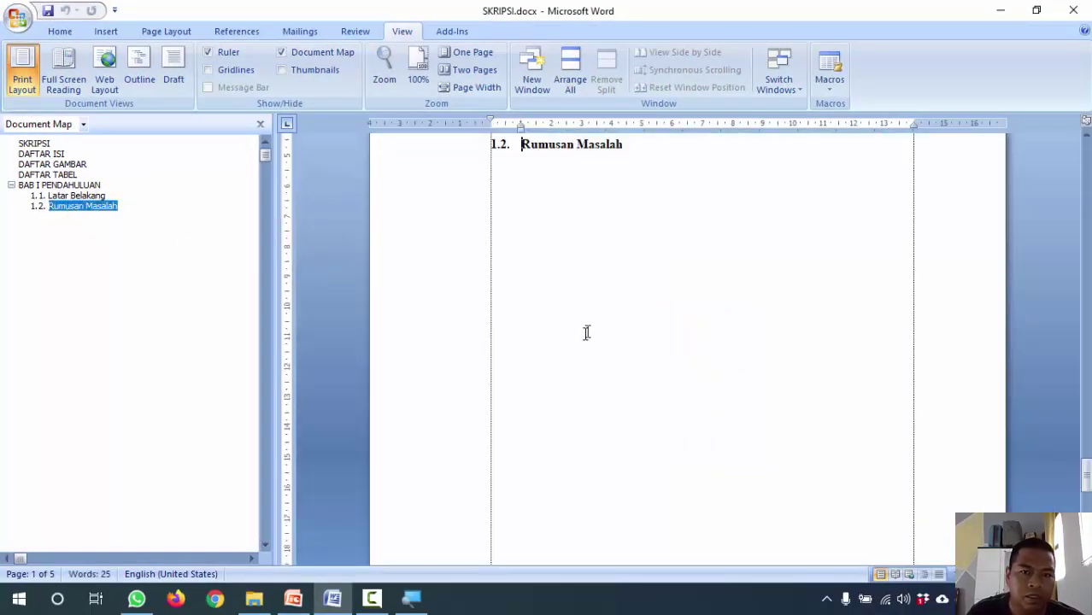
pyautogui.scroll(3, 609, 316)
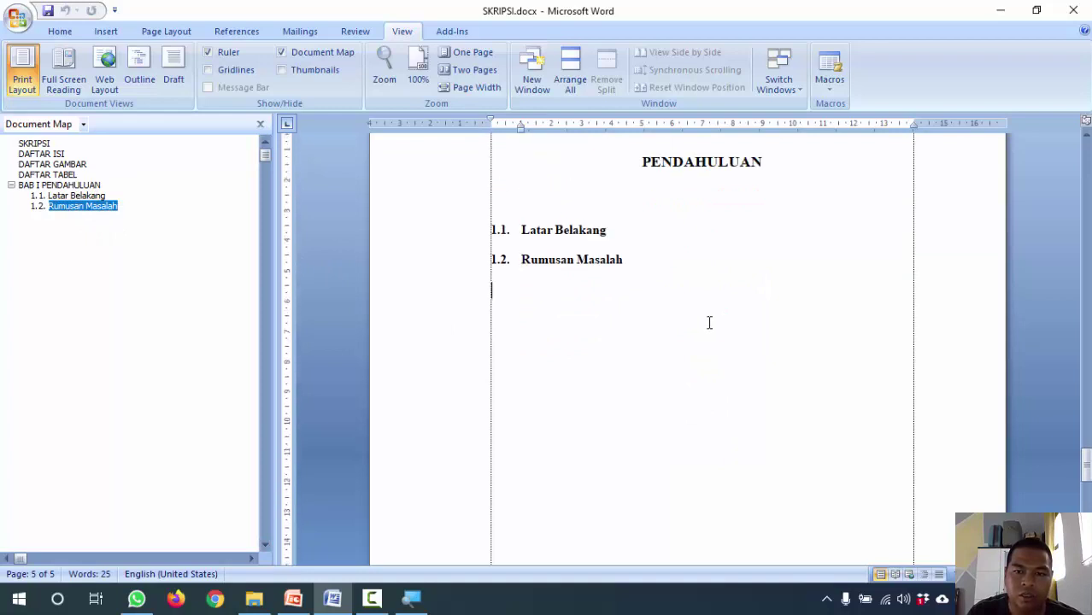
pyautogui.click(70, 34)
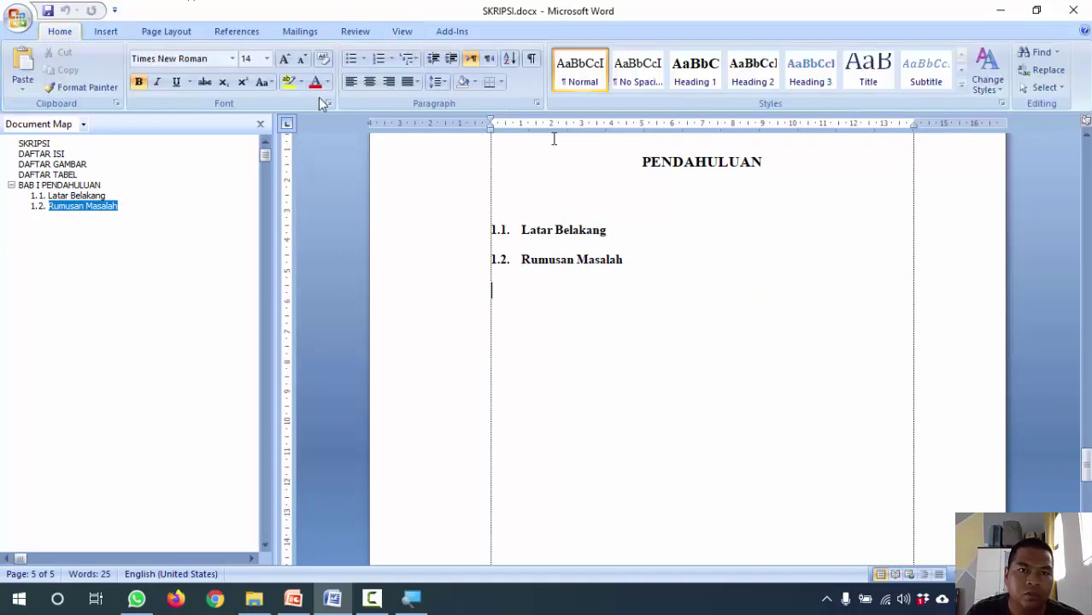
pyautogui.click(531, 59)
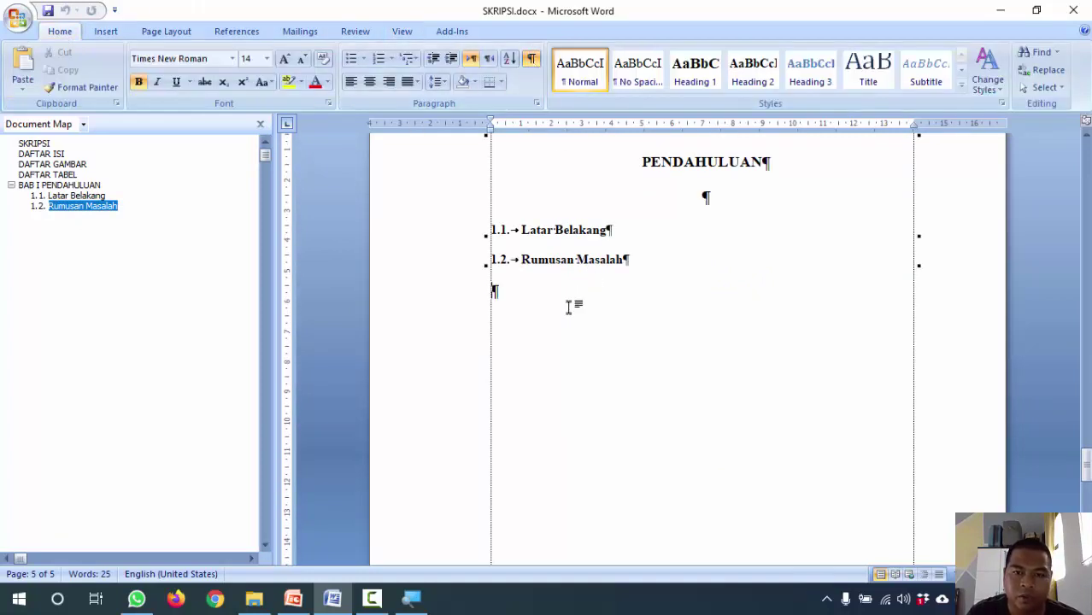
pyautogui.scroll(15, 568, 306)
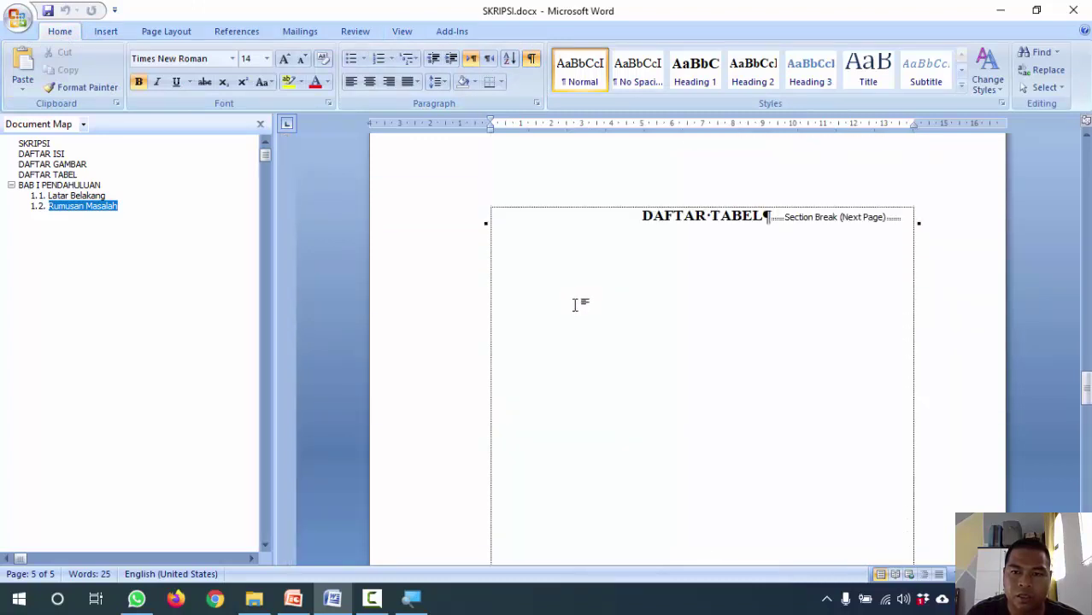
pyautogui.scroll(1, 576, 305)
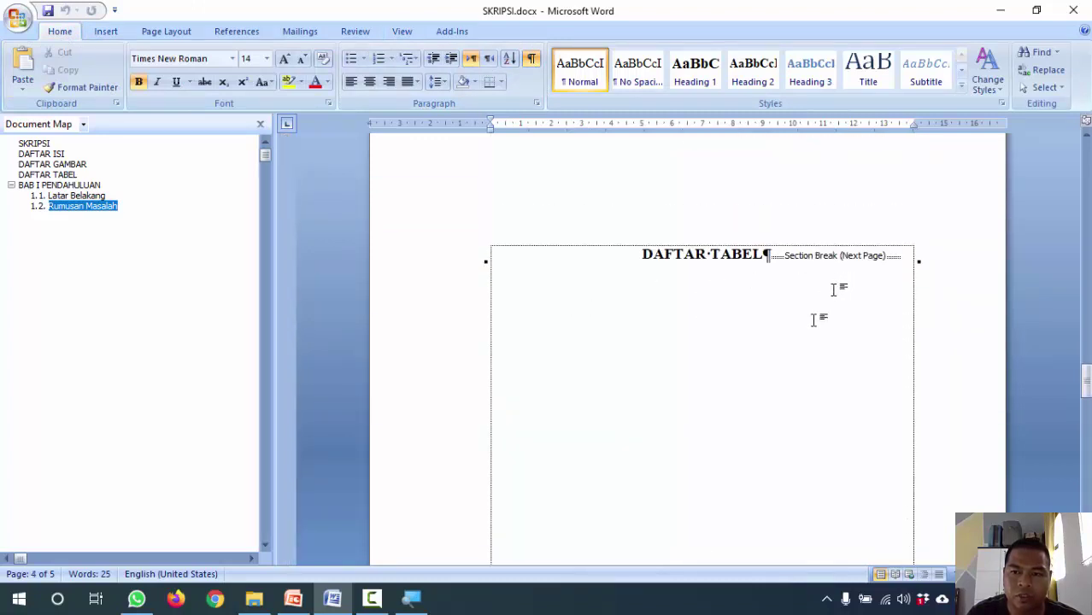
pyautogui.scroll(-20, 834, 289)
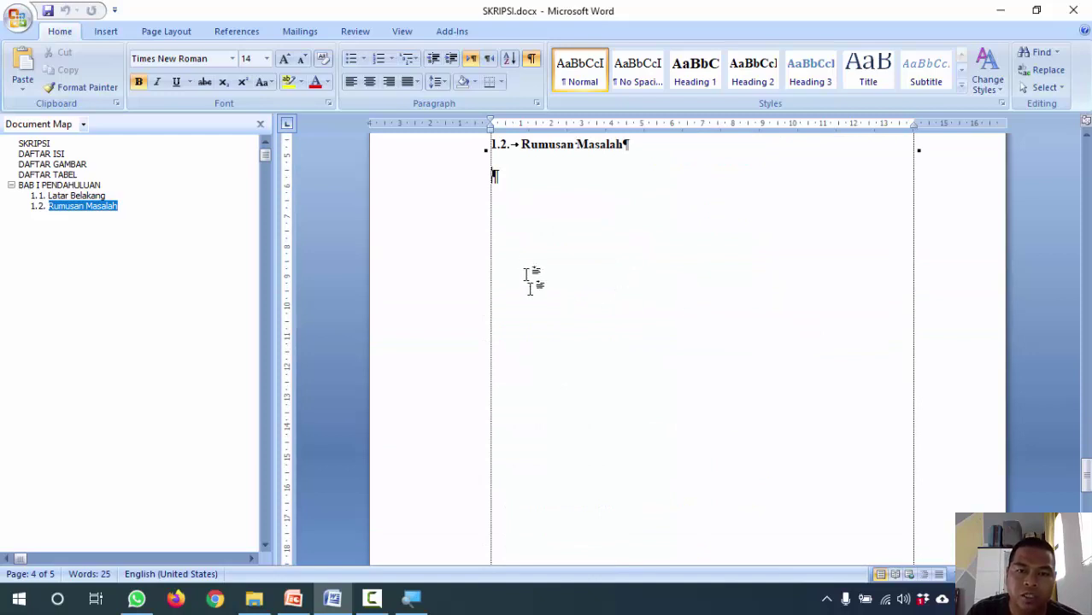
pyautogui.scroll(2, 590, 213)
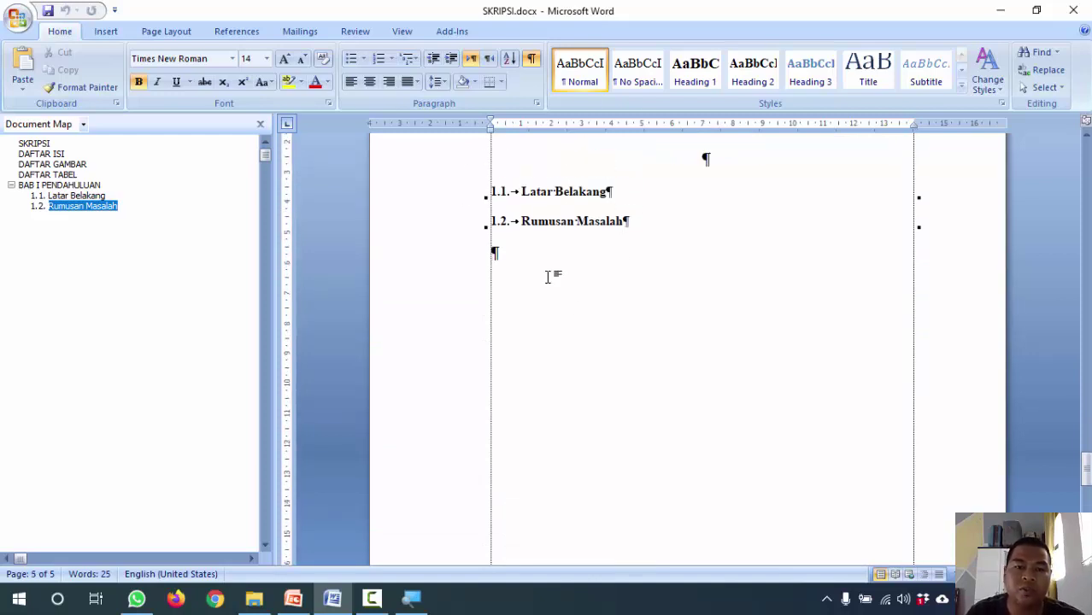
# Insert a Next Page section break below the 1.2. Rumusan Masalah heading and hide the formatting marks.
pyautogui.click(162, 31)
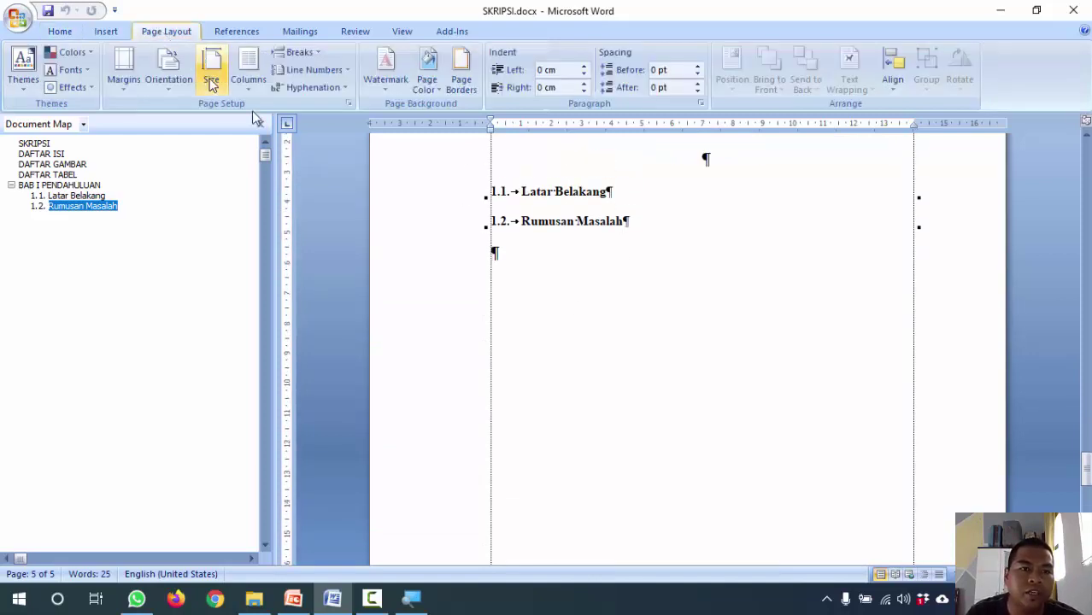
pyautogui.click(313, 54)
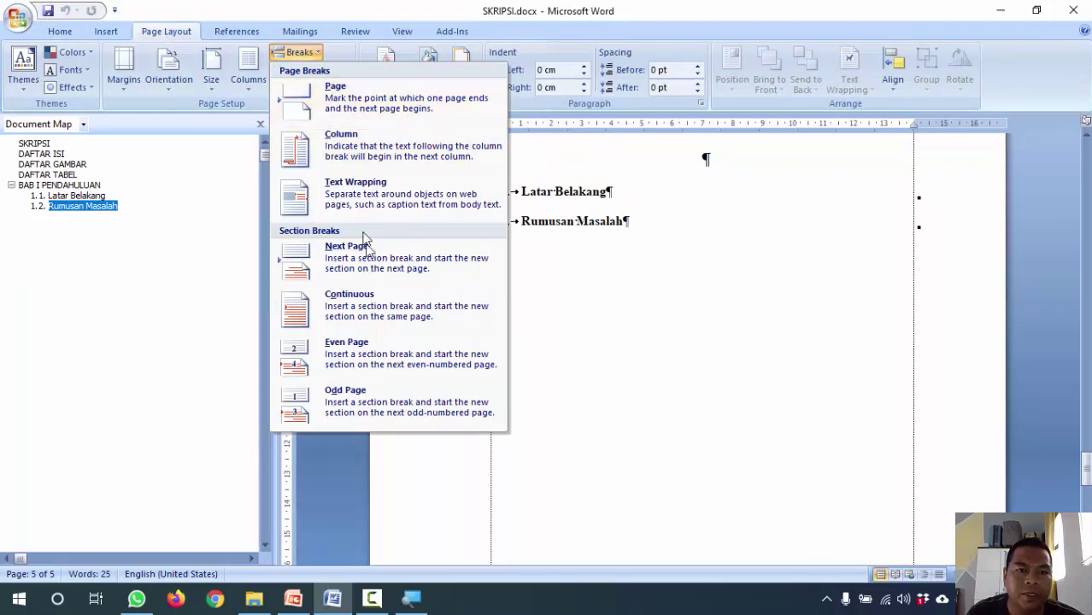
pyautogui.click(370, 261)
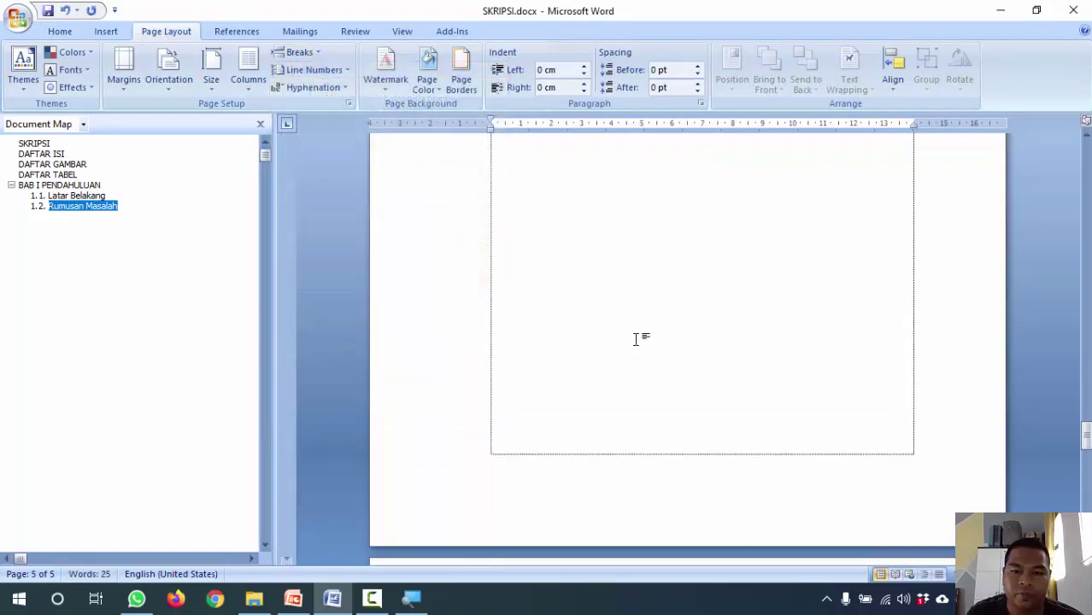
pyautogui.scroll(-10, 633, 339)
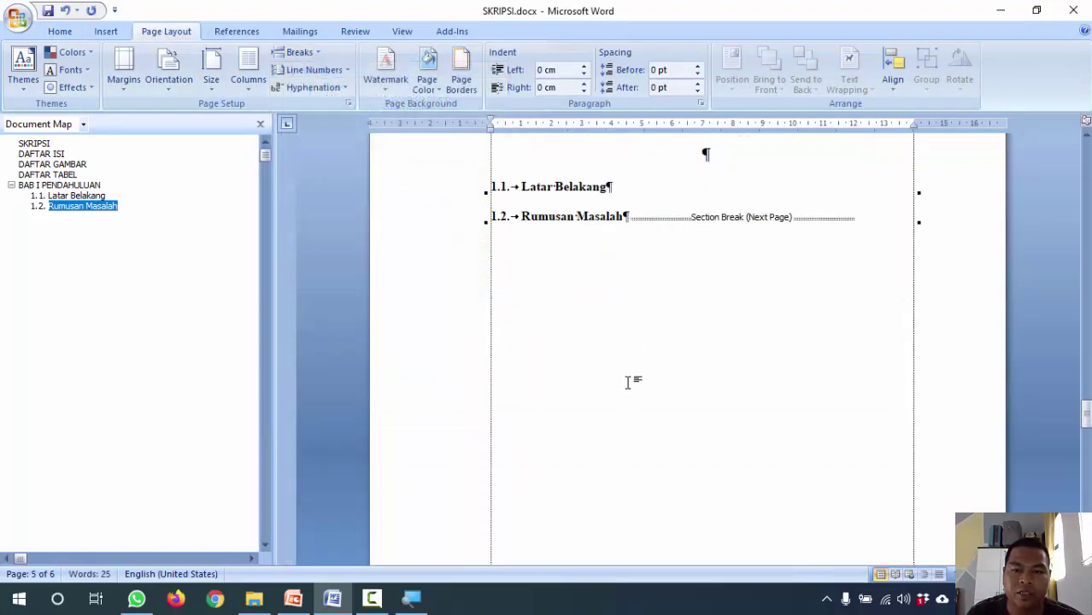
pyautogui.click(59, 31)
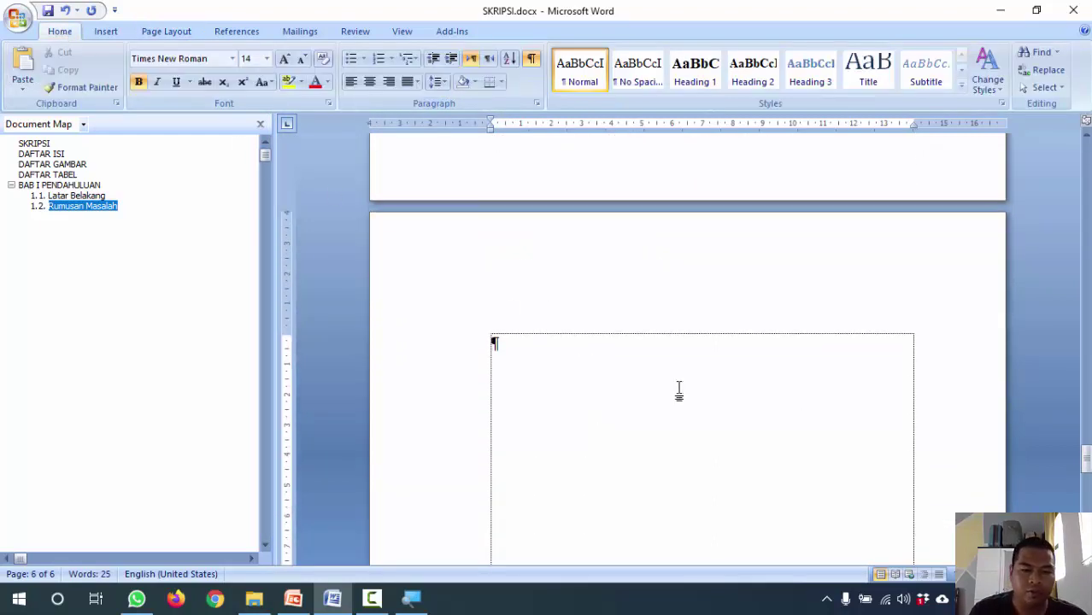
pyautogui.click(531, 58)
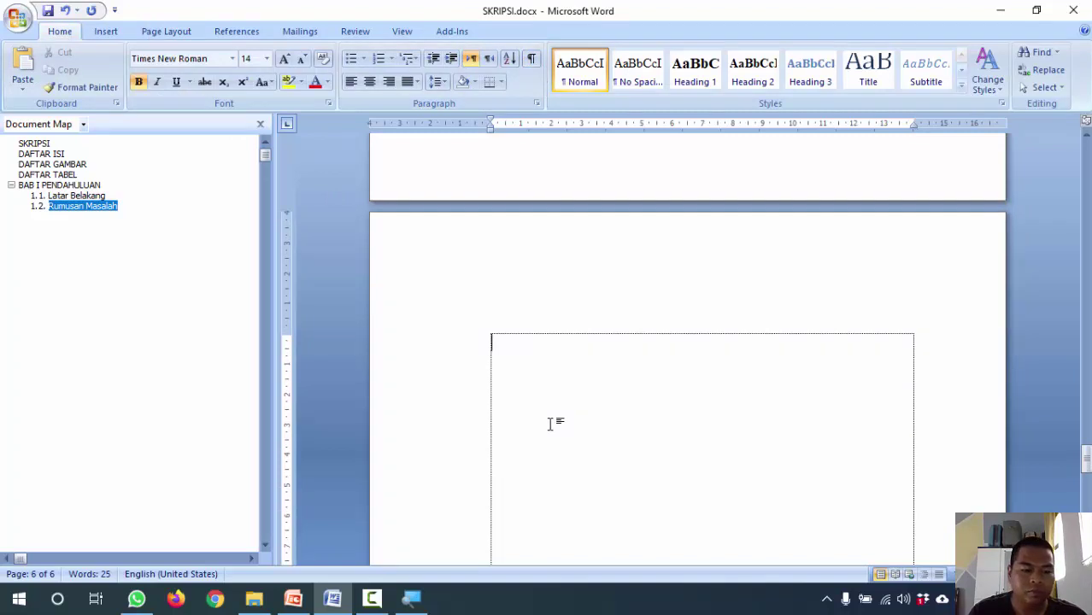
# Enter the chapter title "BAB II TINJAUAN PUSTAKA" at the start of the new page.
pyautogui.write('AB')
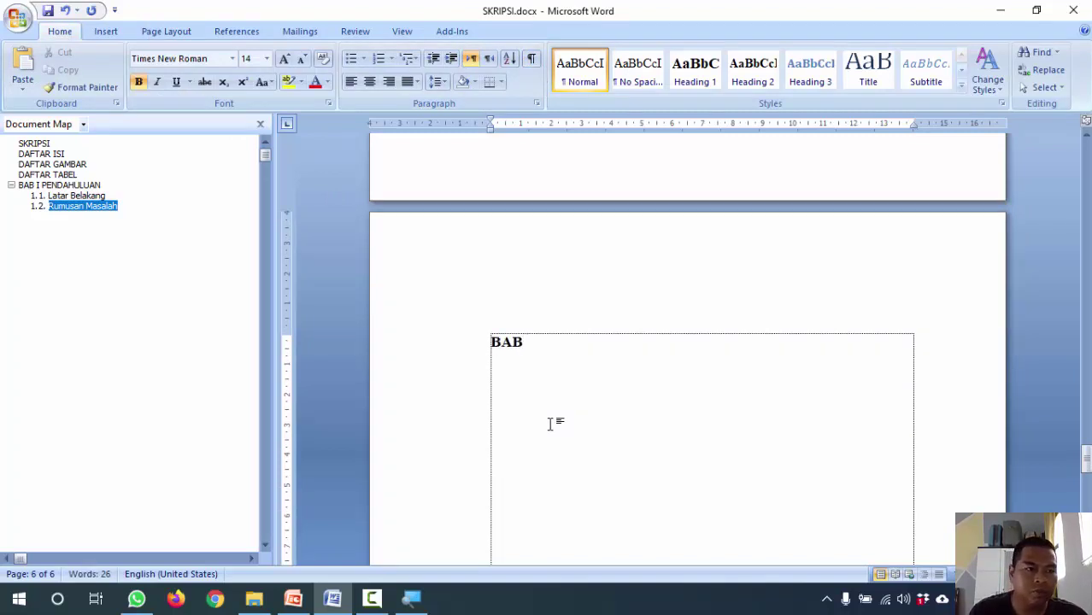
pyautogui.write(' i')
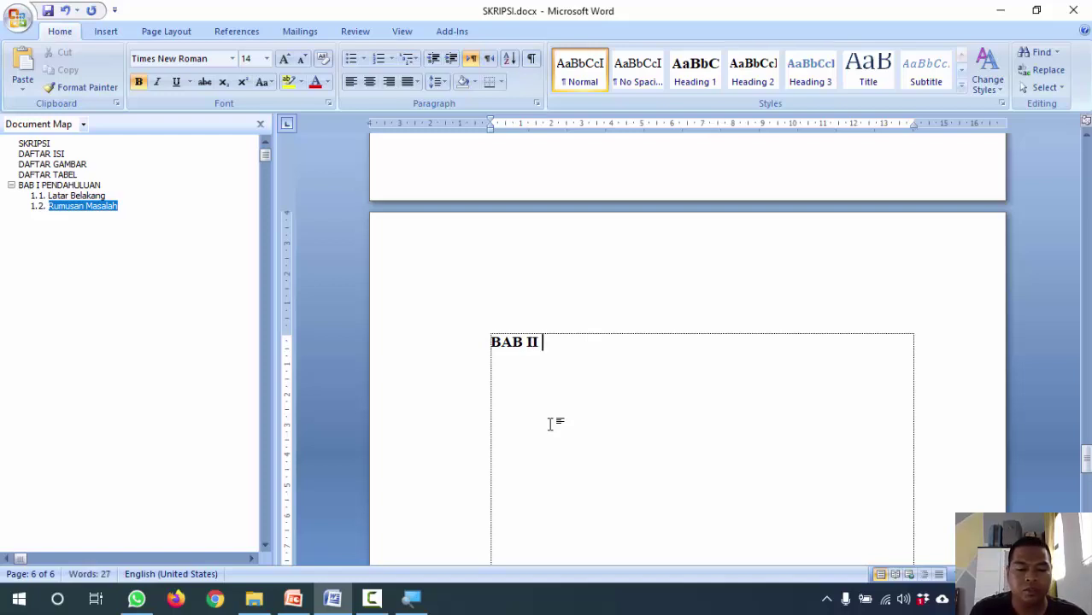
pyautogui.write('I TINJAUA')
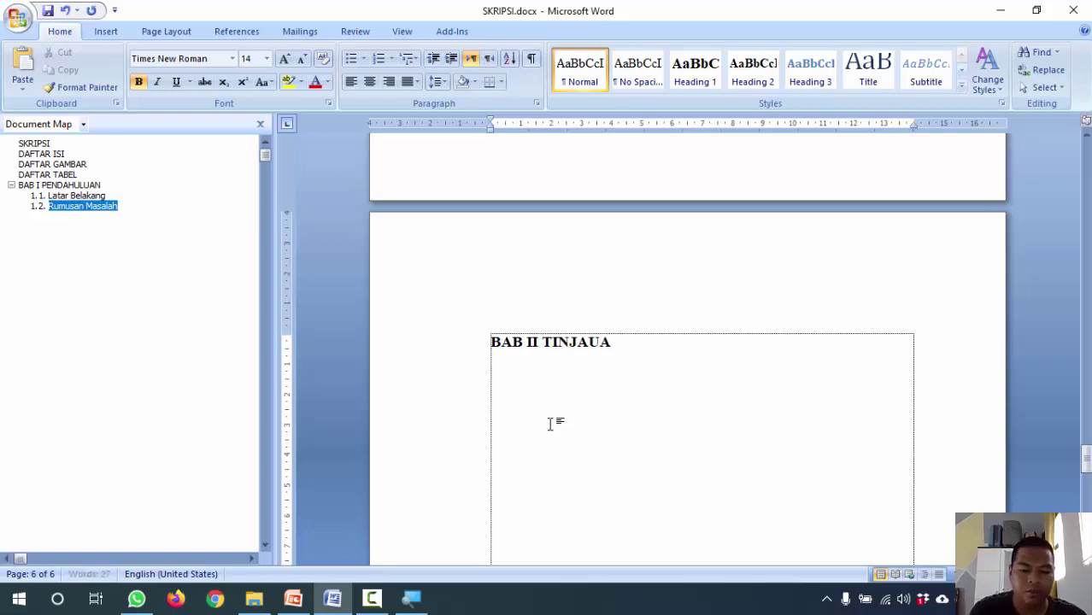
pyautogui.write('N PUSTAKA')
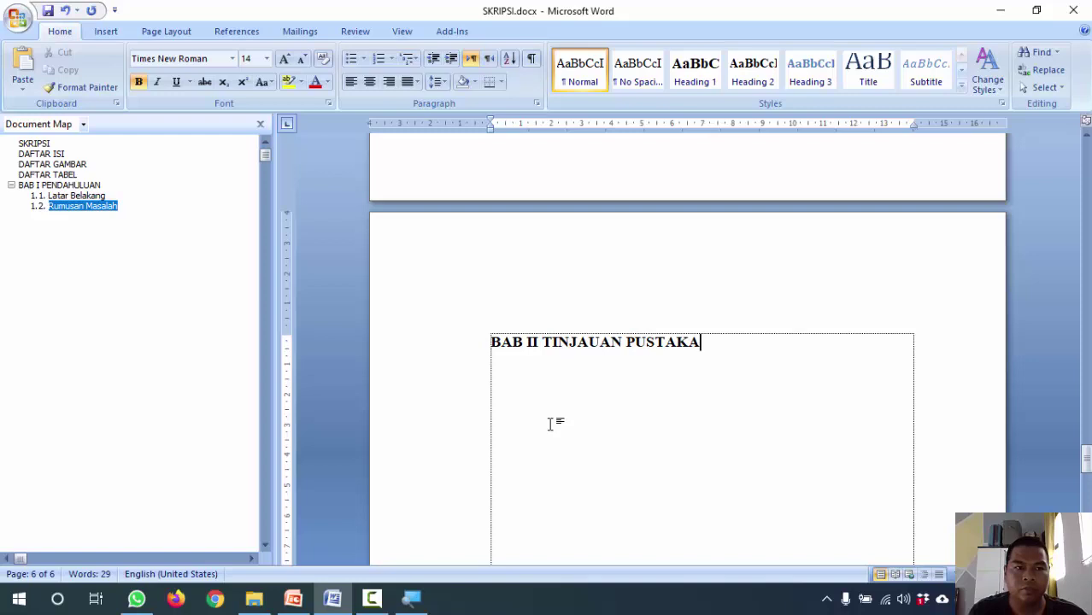
pyautogui.press('Return')
# Apply the Heading 1 style to the BAB II TINJAUAN PUSTAKA title and center it.
pyautogui.moveTo(485, 365); pyautogui.dragTo(471, 344)
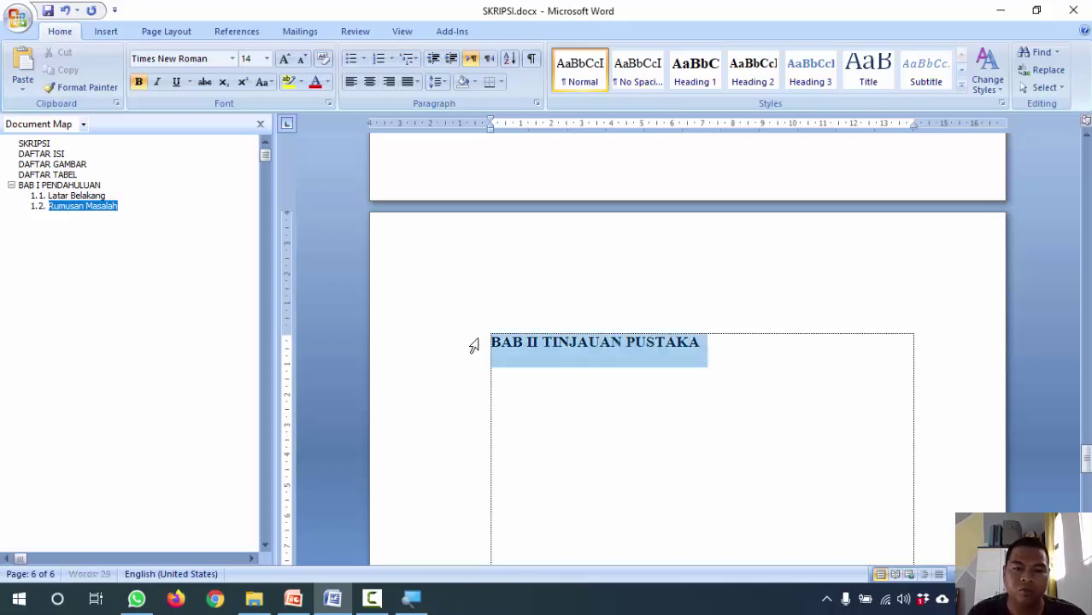
pyautogui.click(695, 72)
pyautogui.hotkey('ctrl', 'e')
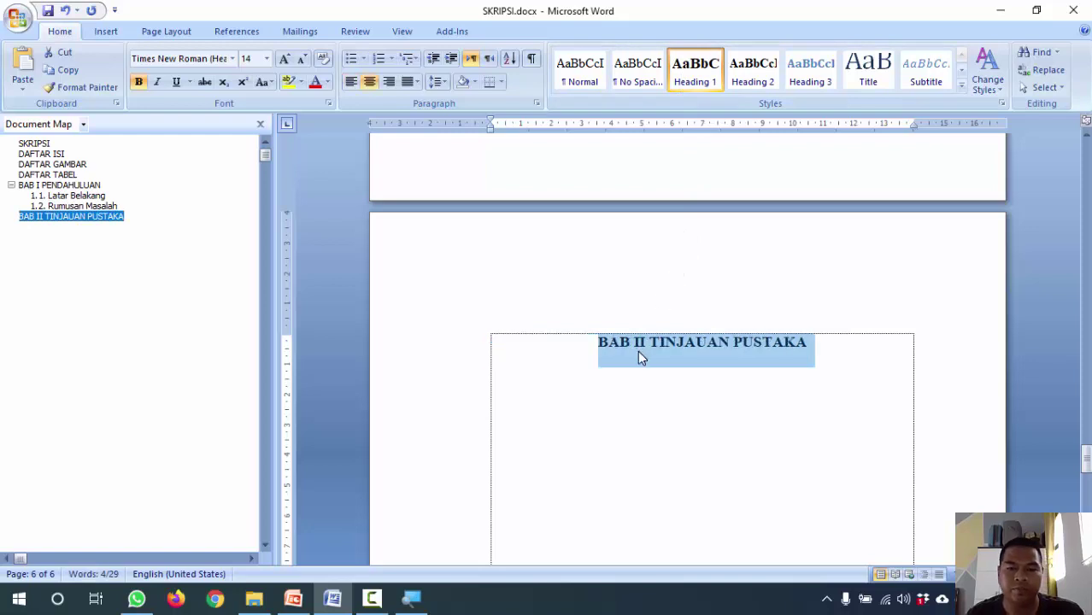
# Put TINJAUAN PUSTAKA on its own line below BAB II within the same heading, and add blank space beneath the title.
pyautogui.click(652, 342)
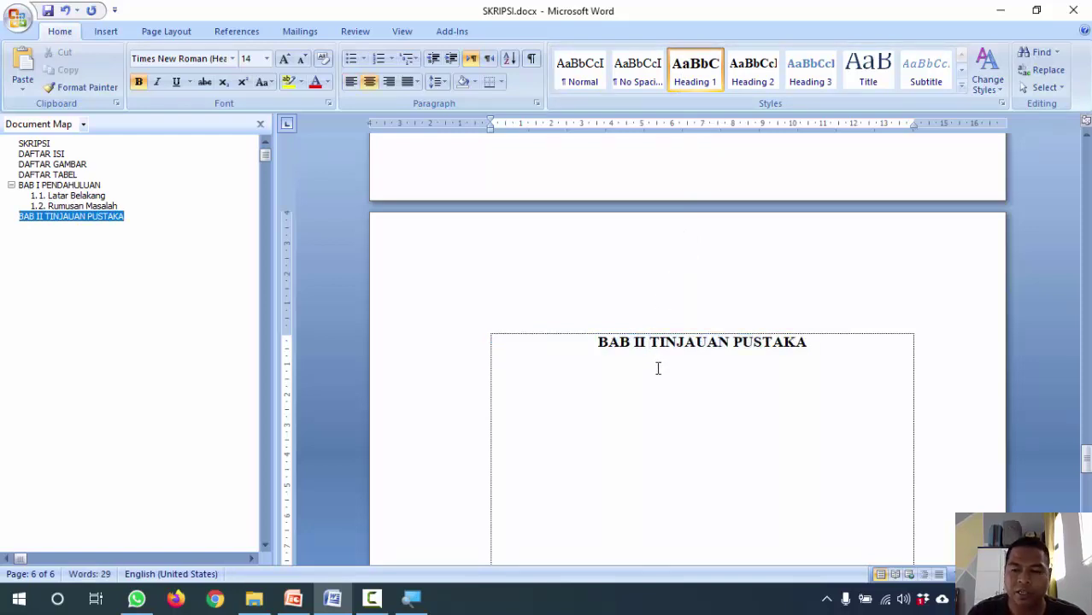
pyautogui.hotkey('shift', 'Return')
pyautogui.press('Return')
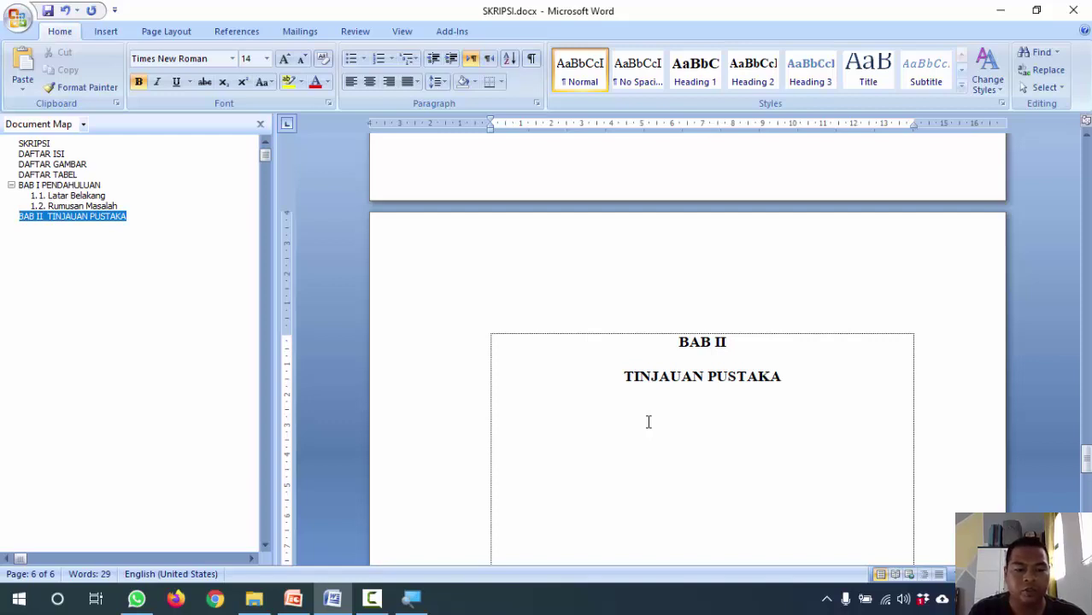
# Enter "Aplikasi" and "Sistem Informasi" on separate lines below the BAB II title.
pyautogui.write('aP')
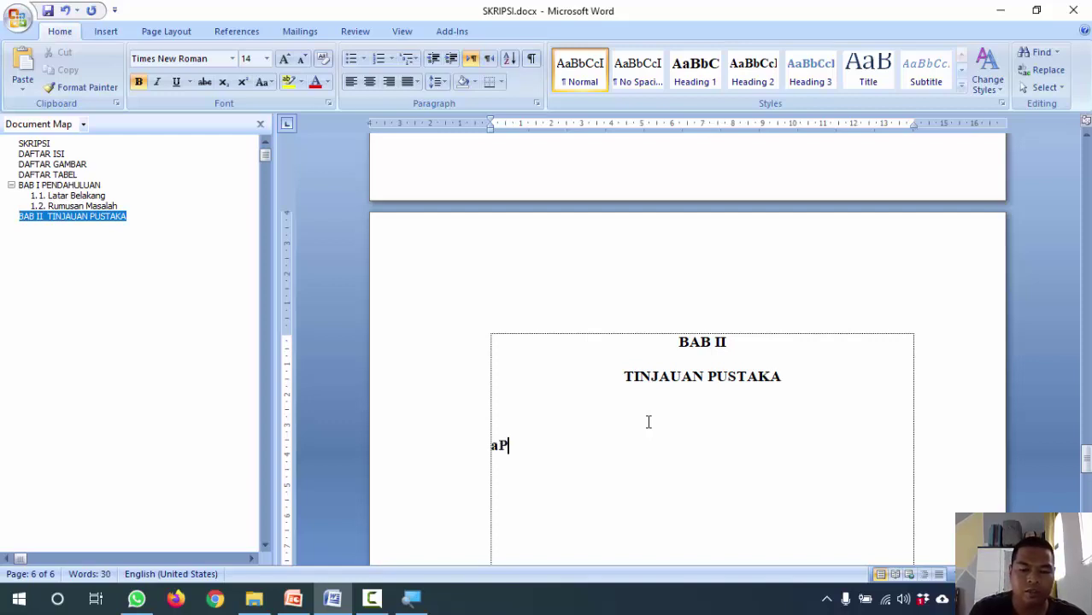
pyautogui.write('LIKASI')
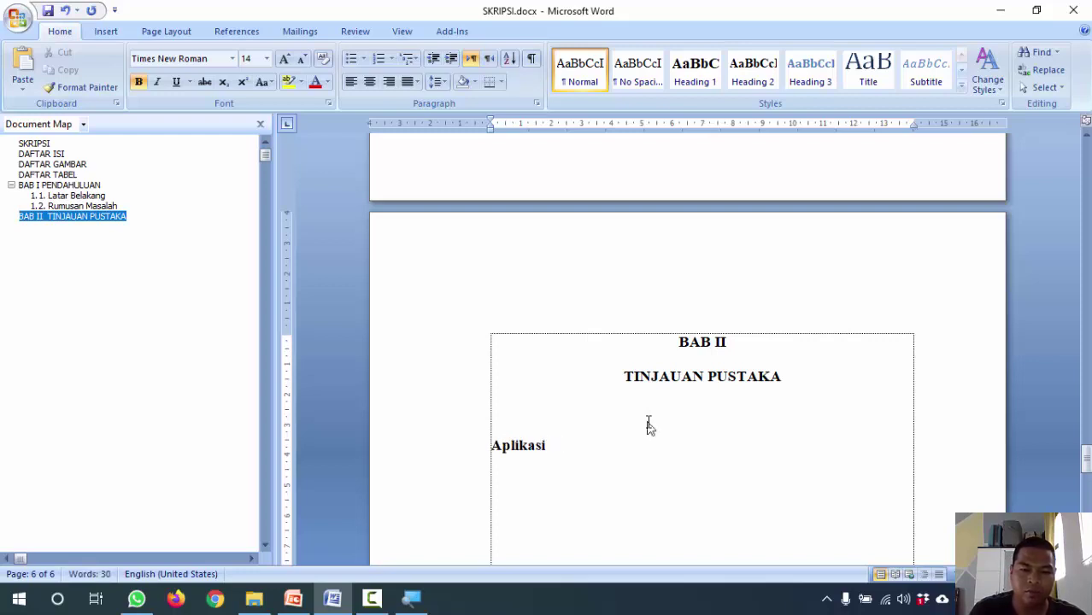
pyautogui.press('Return')
pyautogui.write('Sis')
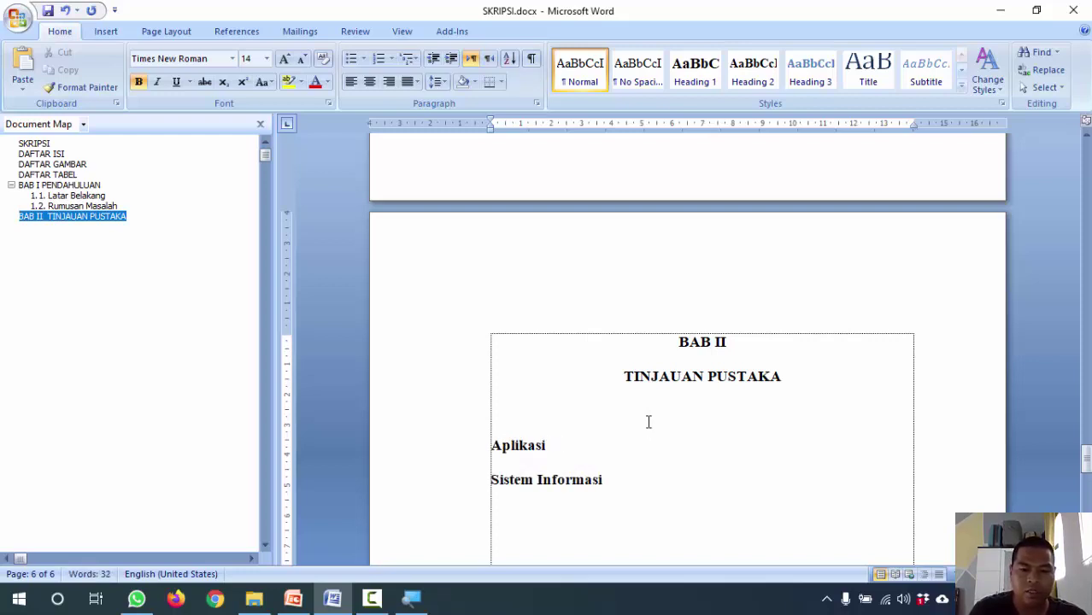
pyautogui.write('tem Informasi')
pyautogui.press('Return')
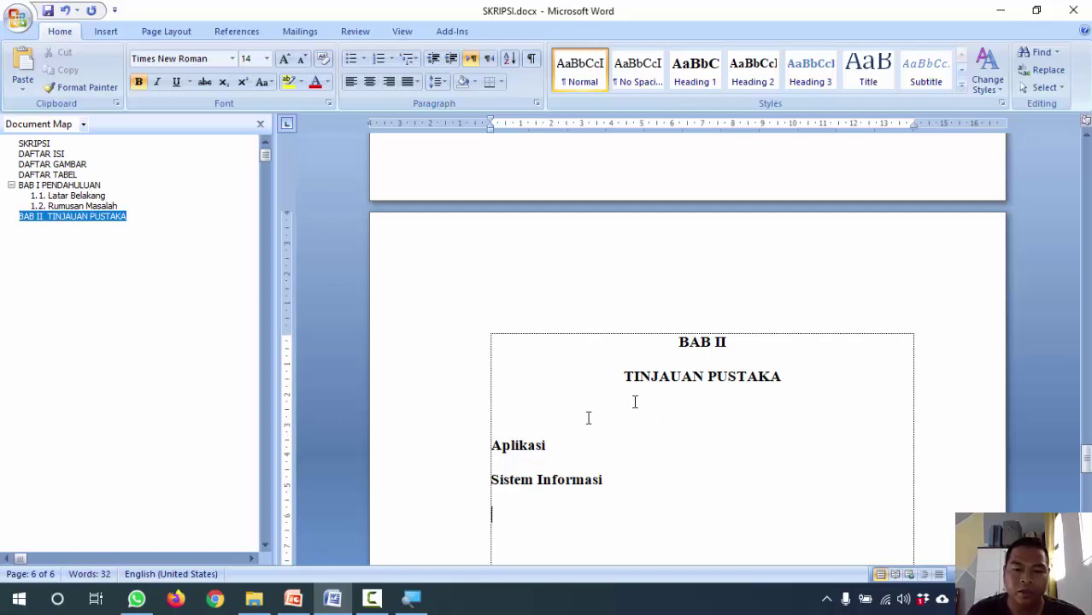
# Apply the Heading 2 style and the 1., 2., 3. numbering to the Aplikasi and Sistem Informasi lines.
pyautogui.moveTo(494, 445); pyautogui.dragTo(594, 485)
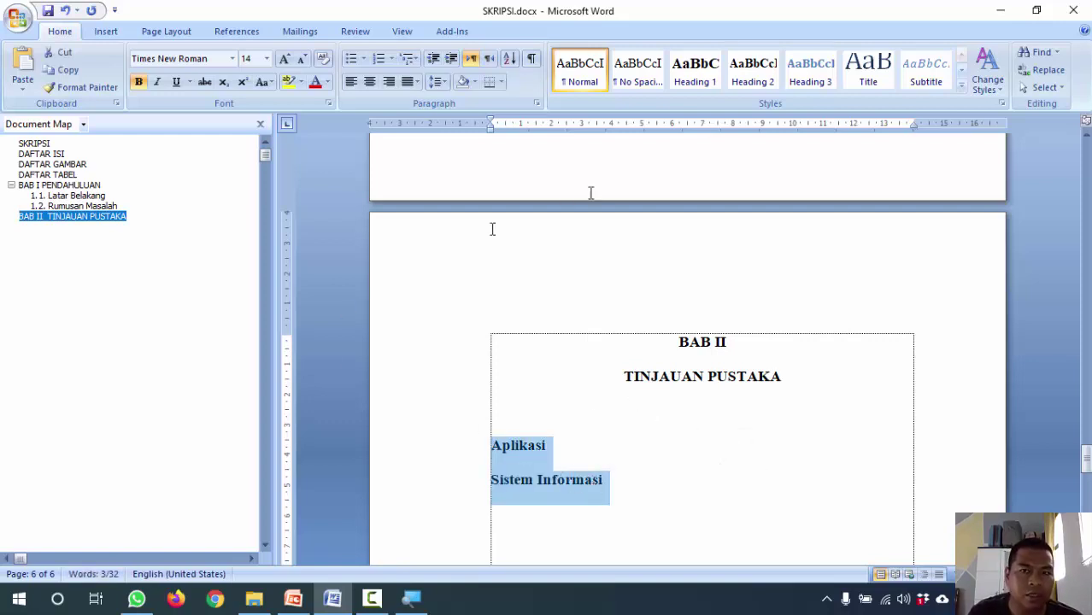
pyautogui.click(756, 75)
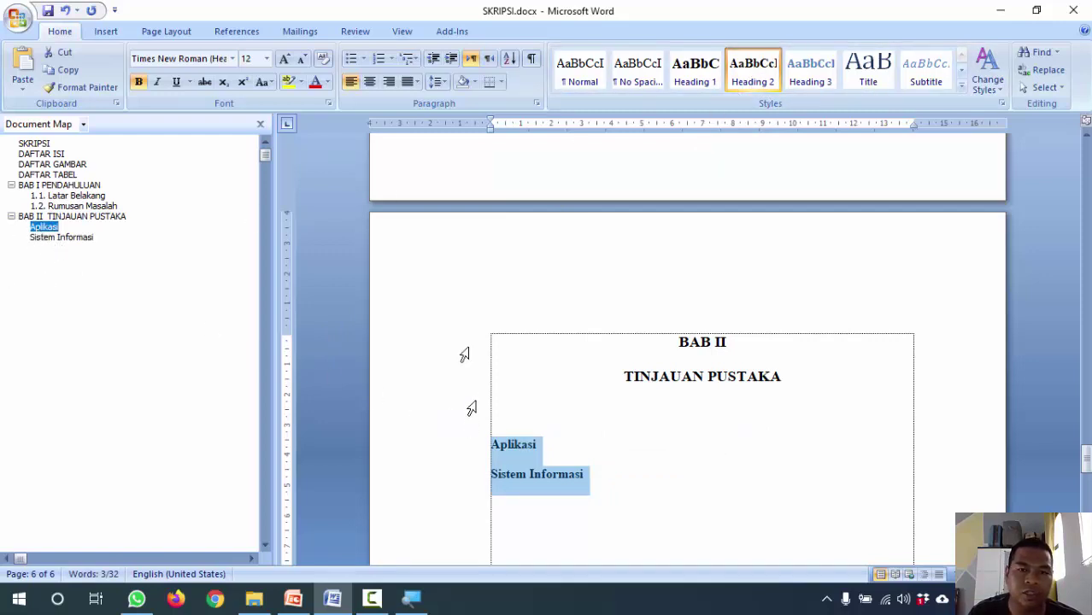
pyautogui.click(392, 59)
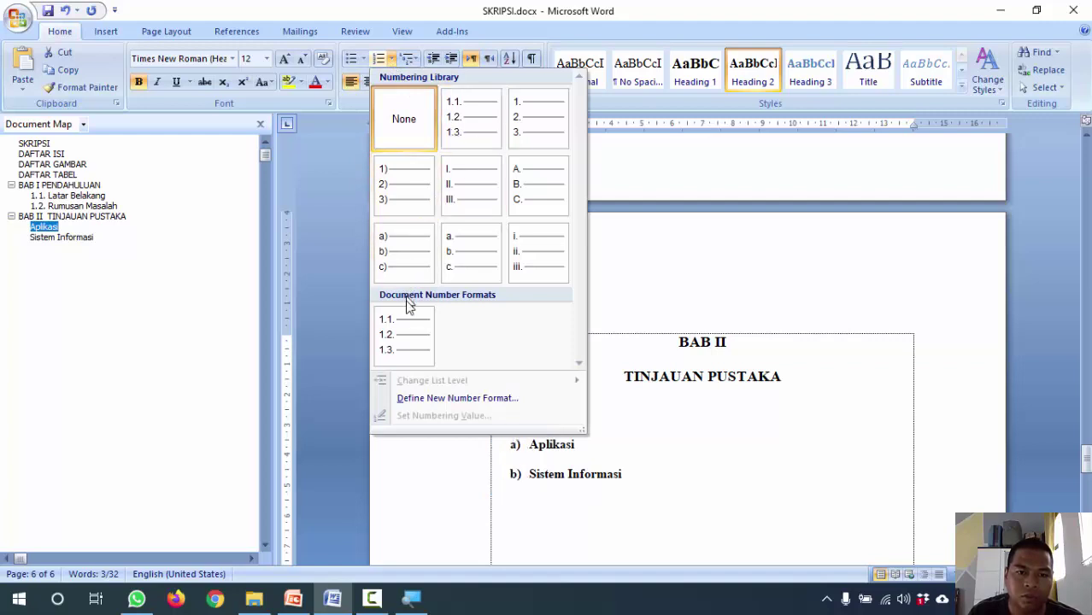
pyautogui.click(532, 109)
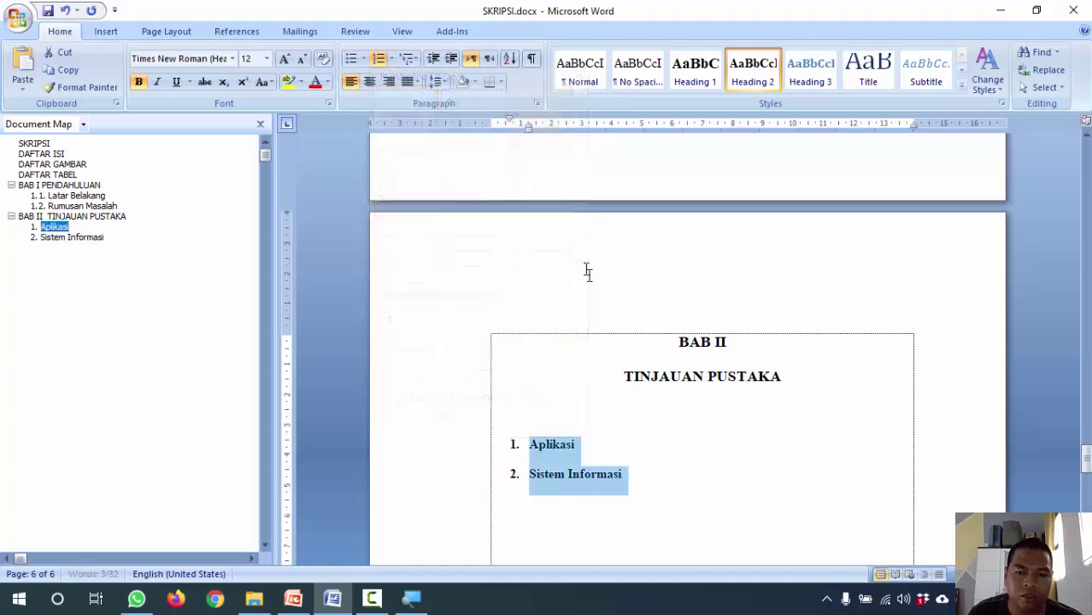
# Define a number format with the prefix "2." for the Aplikasi and Sistem Informasi subheadings, and move them out to the page margin.
pyautogui.click(392, 59)
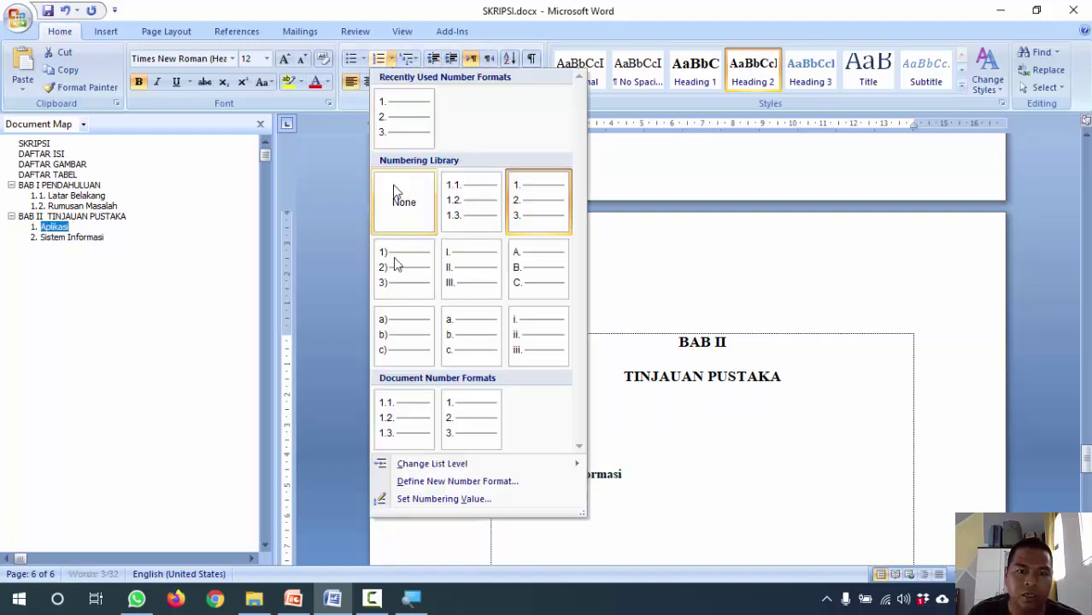
pyautogui.click(425, 482)
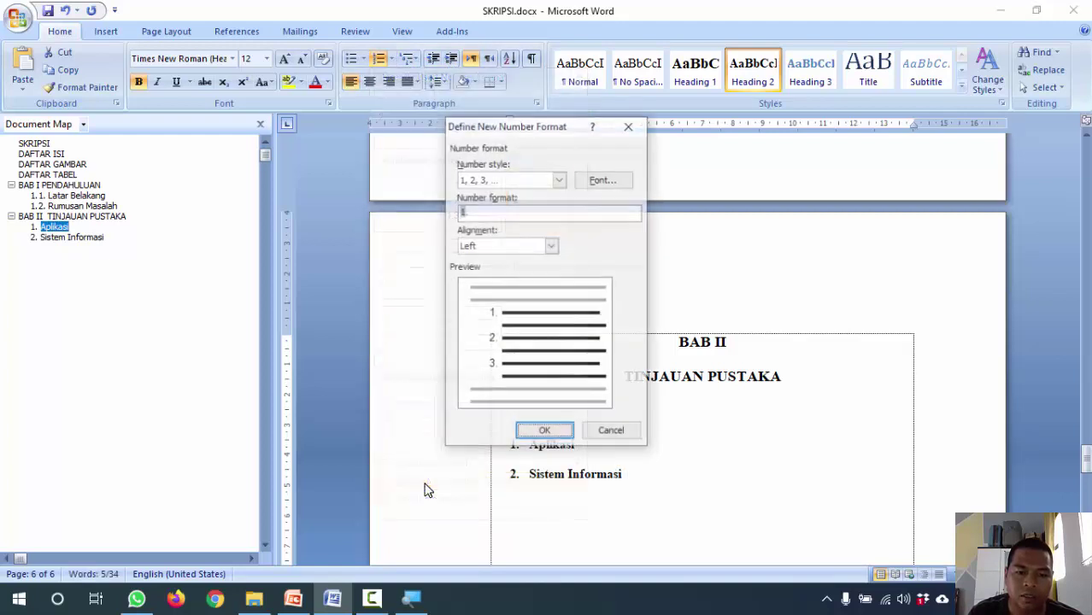
pyautogui.click(462, 212)
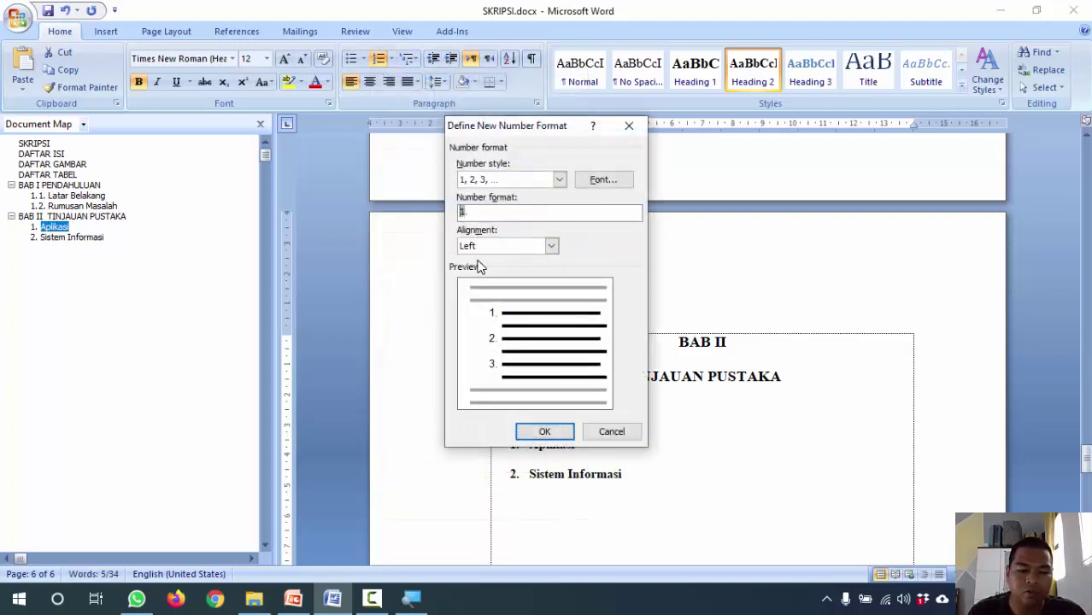
pyautogui.write('2.')
pyautogui.click(545, 431)
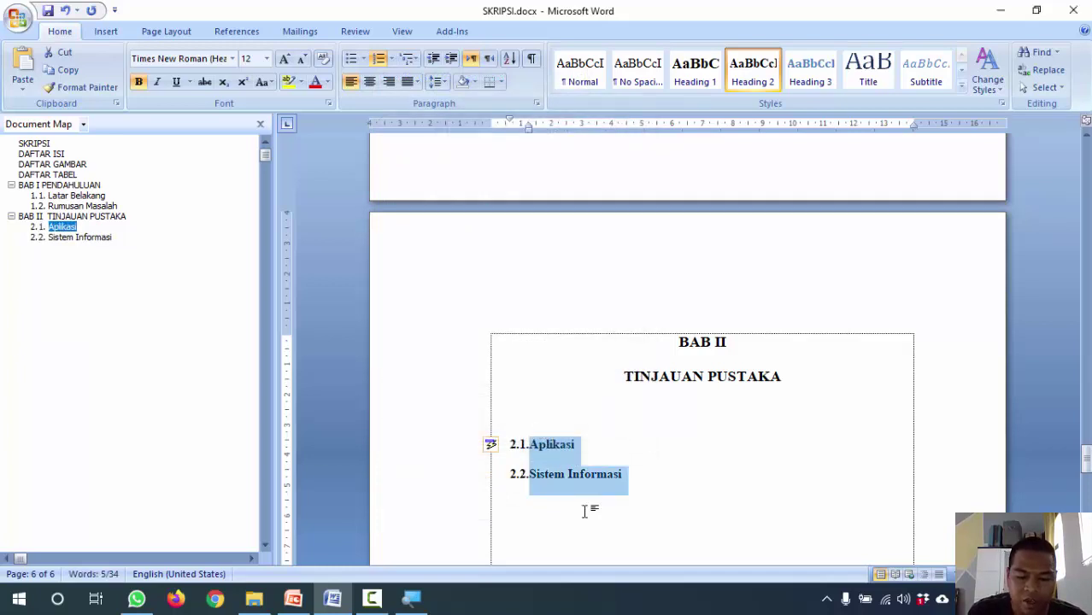
pyautogui.hotkey('shift', 'Tab')
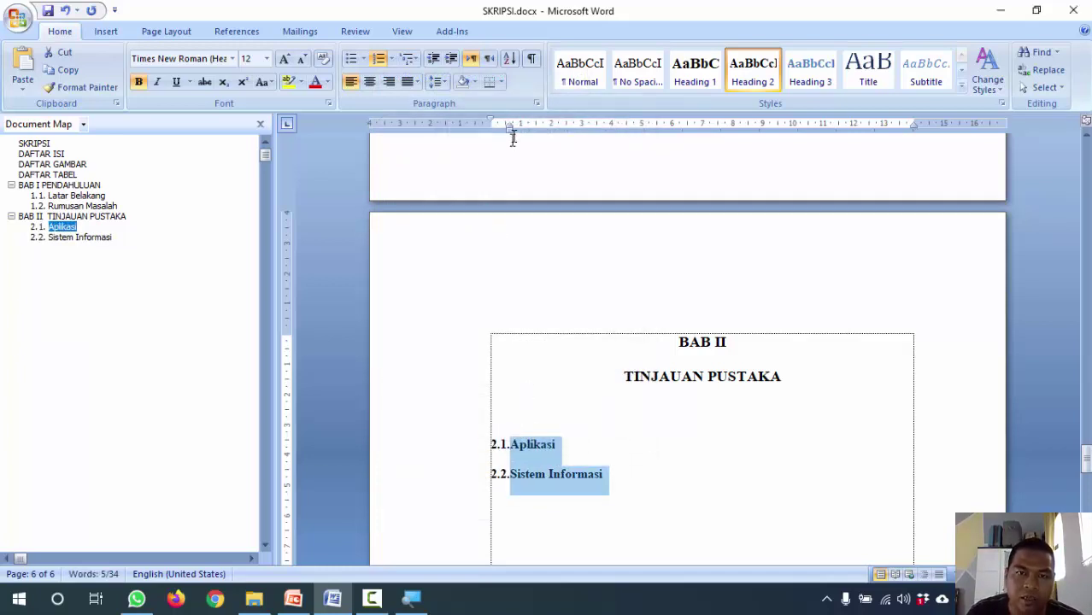
# Widen the gap between the numbers and text of the 2.1. and 2.2. subheadings with a 1 cm hanging indent.
pyautogui.moveTo(513, 128); pyautogui.dragTo(520, 129)
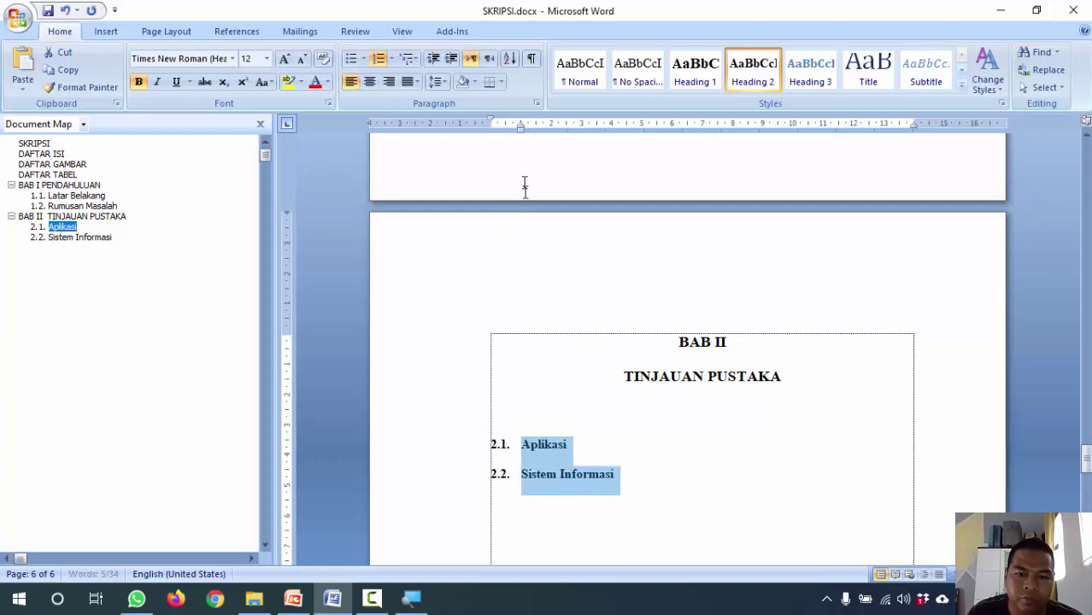
pyautogui.scroll(-2, 616, 444)
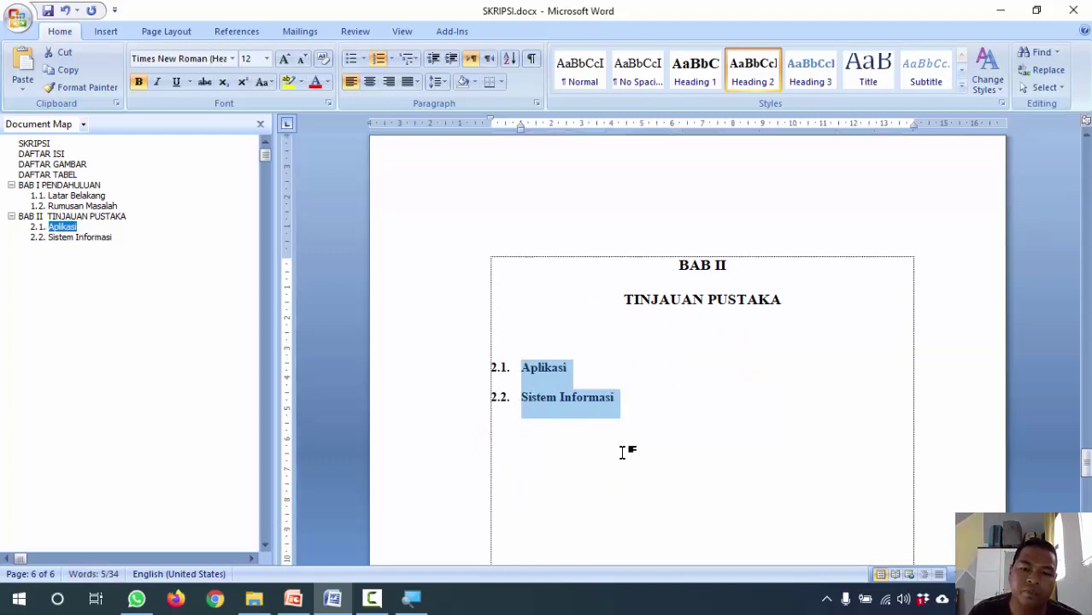
pyautogui.click(614, 457)
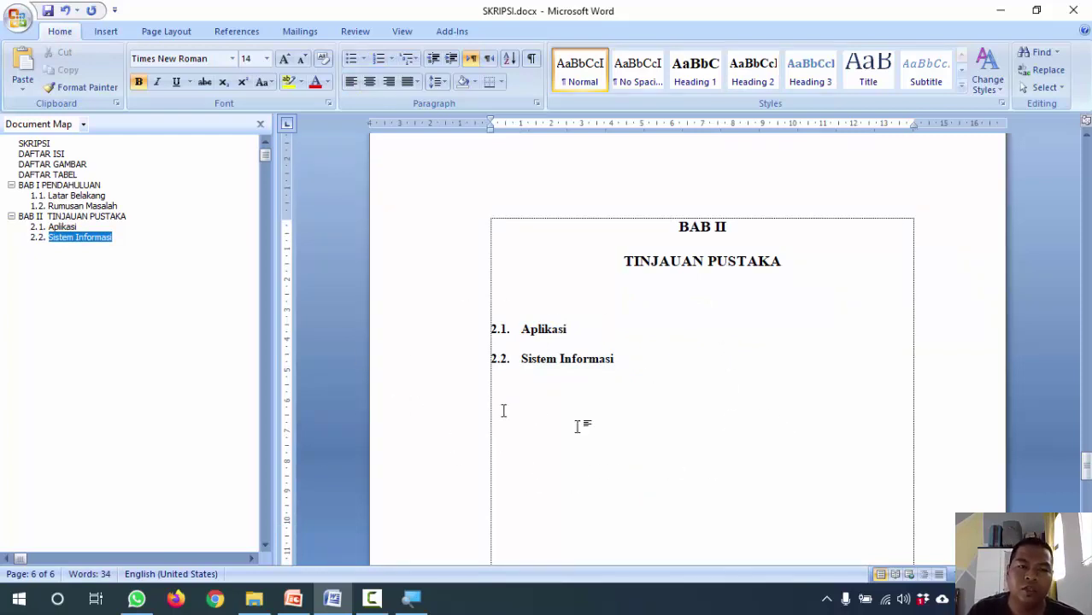
# Add two empty paragraphs between the DAFTAR ISI title and its page break, displaying the formatting marks only while doing so.
pyautogui.click(39, 154)
pyautogui.scroll(3, 782, 395)
pyautogui.scroll(-1, 774, 393)
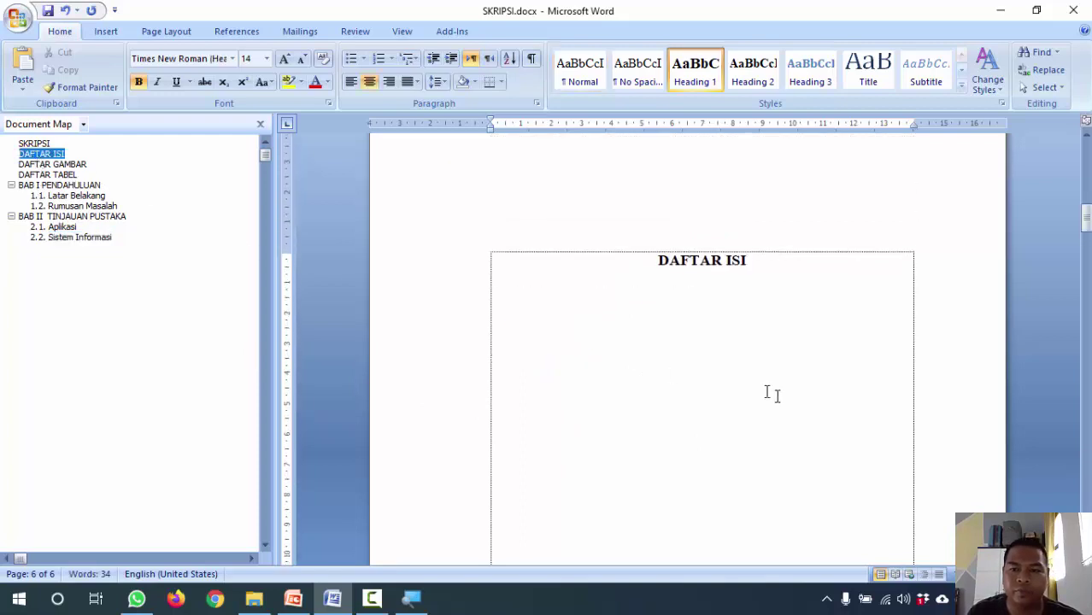
pyautogui.click(787, 360)
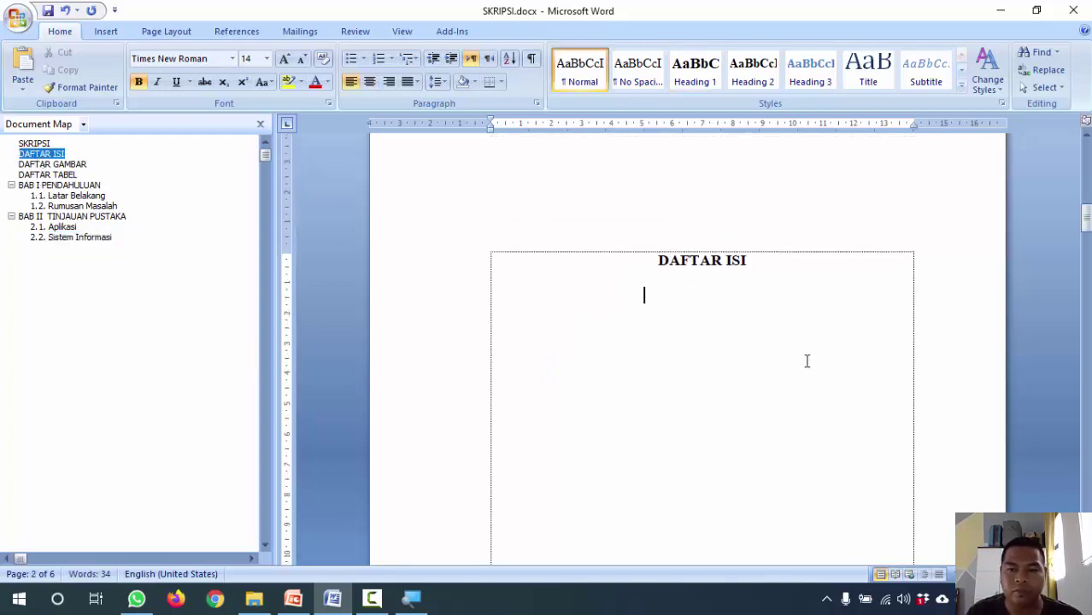
pyautogui.click(532, 59)
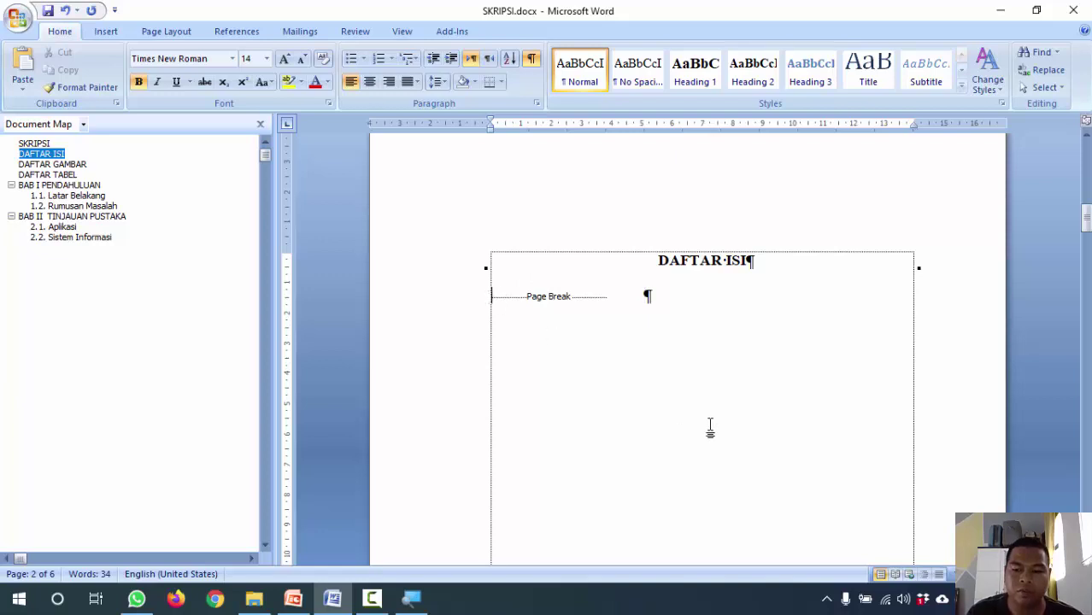
pyautogui.press('Return')
pyautogui.press('Return')
pyautogui.click(528, 324)
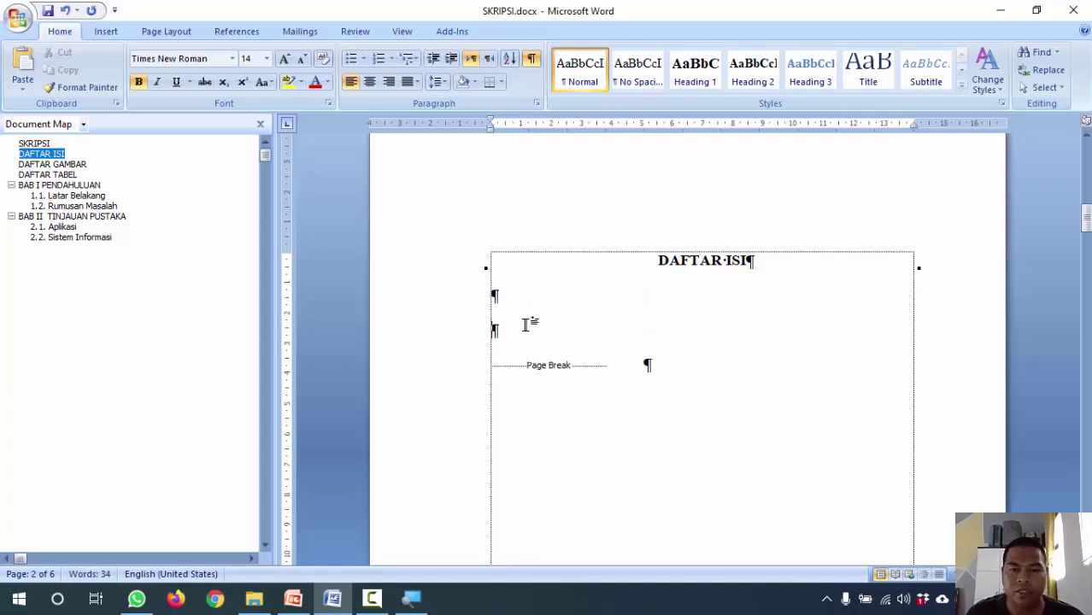
pyautogui.click(531, 58)
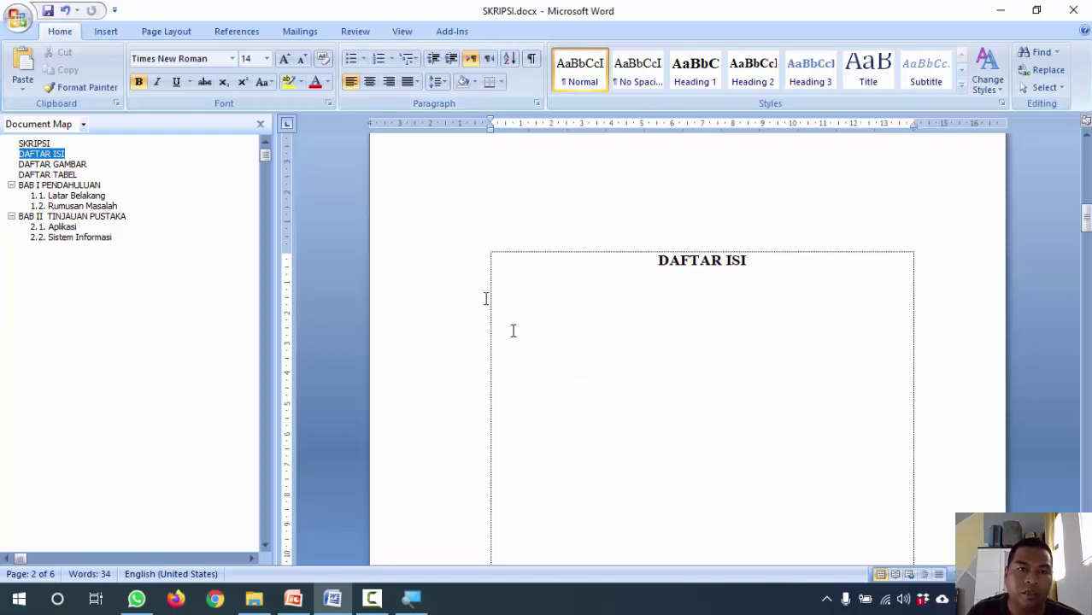
# Insert an Automatic Table 1 table of contents below the DAFTAR ISI title.
pyautogui.click(235, 32)
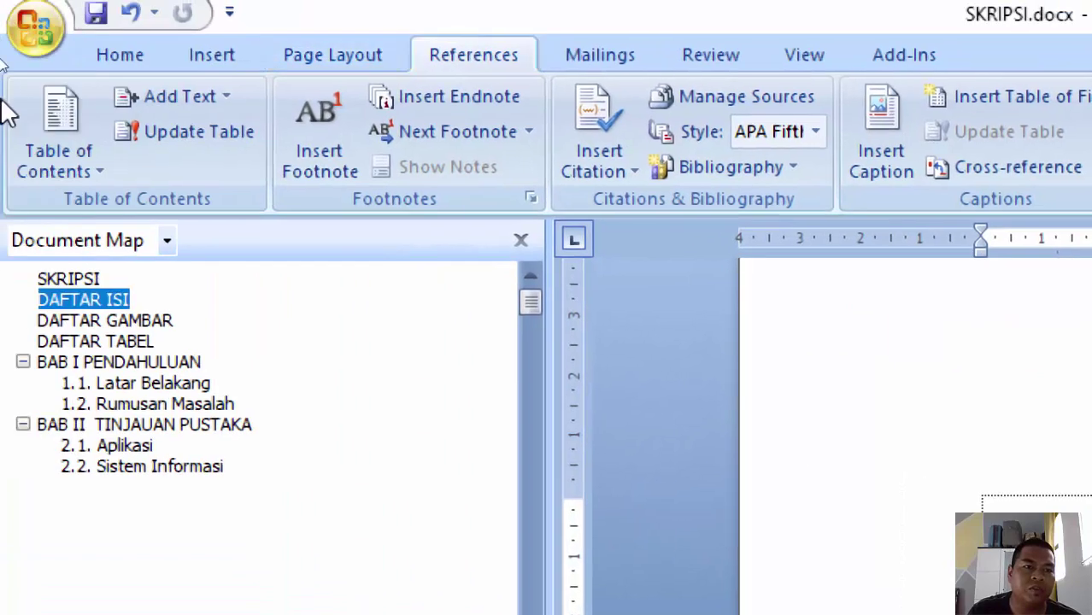
pyautogui.click(86, 166)
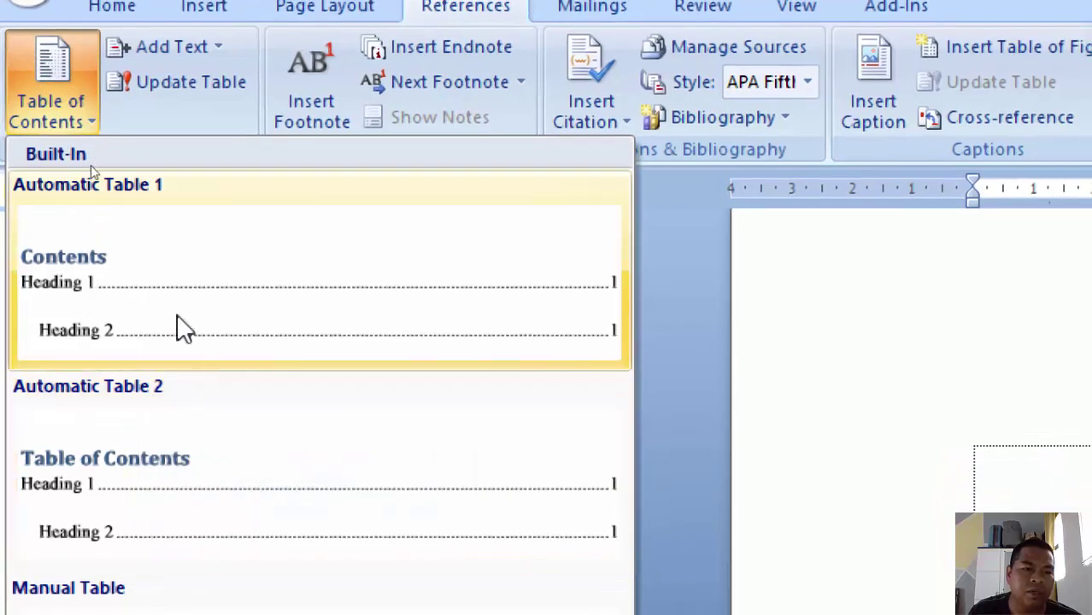
pyautogui.click(174, 261)
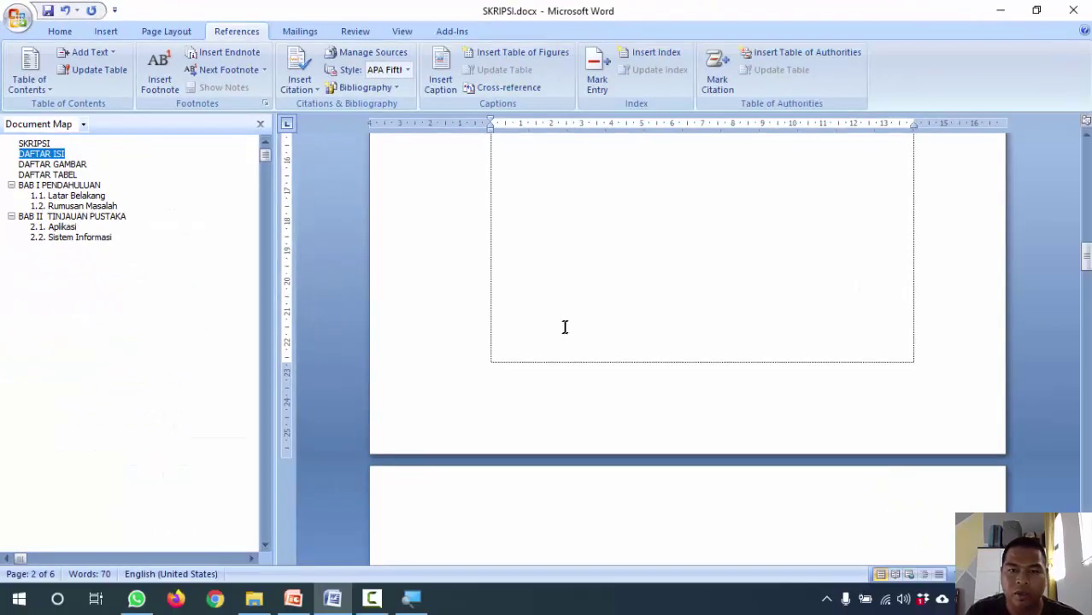
# Delete the "Contents" title from the table of contents and the empty line between DAFTAR ISI and the table.
pyautogui.scroll(3, 744, 275)
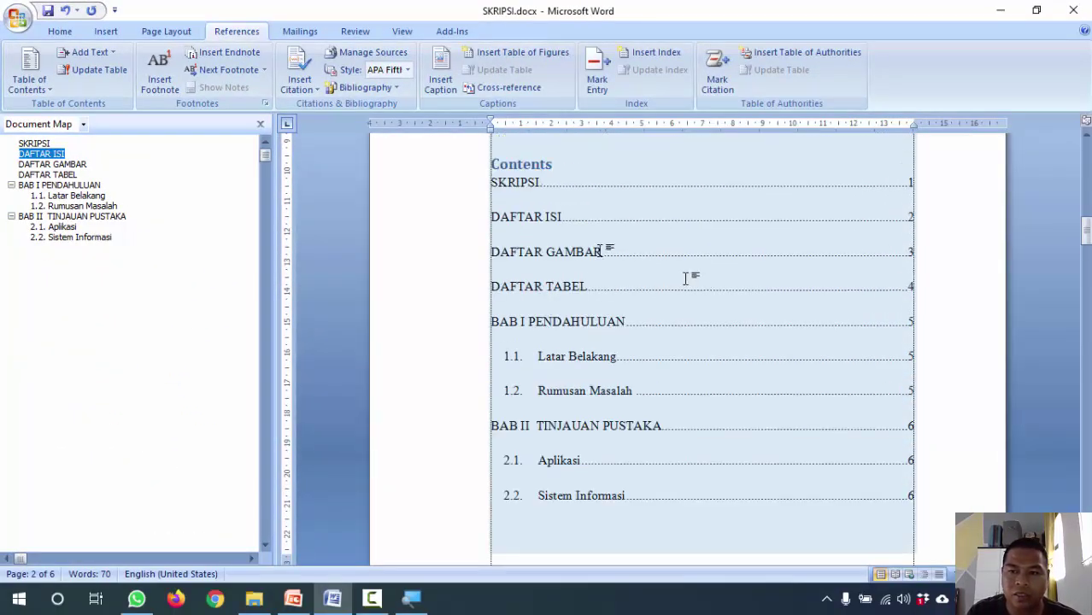
pyautogui.scroll(1, 624, 357)
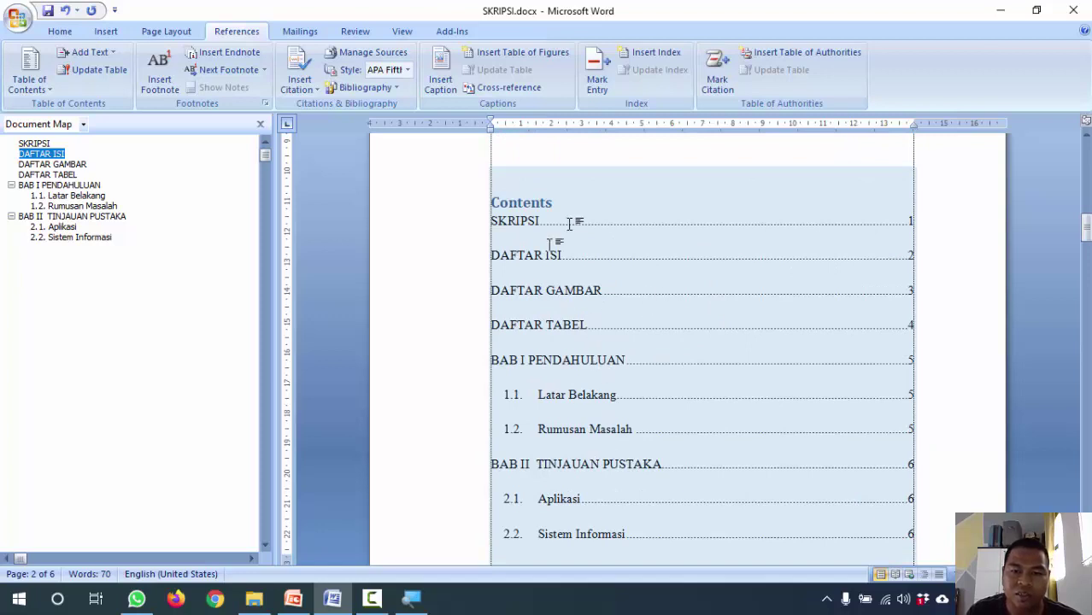
pyautogui.scroll(-3, 621, 349)
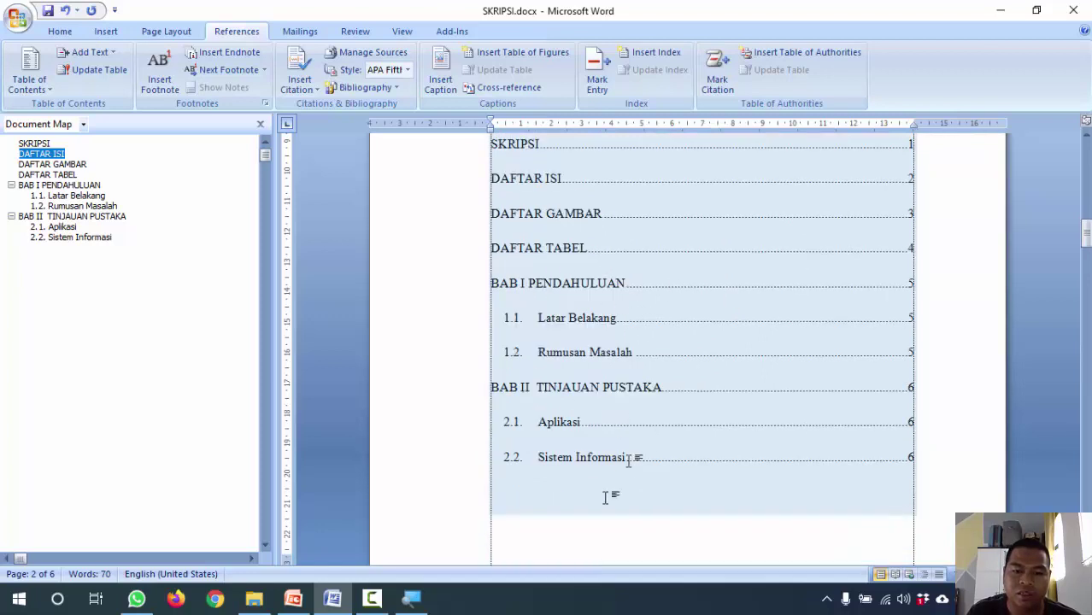
pyautogui.click(615, 274)
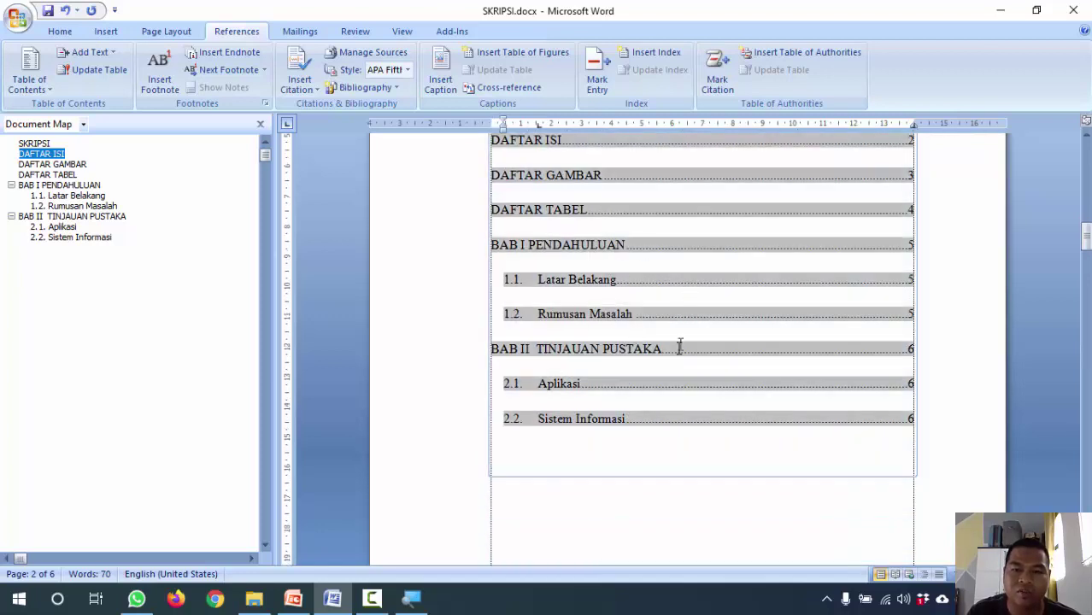
pyautogui.scroll(4, 679, 349)
pyautogui.click(653, 174)
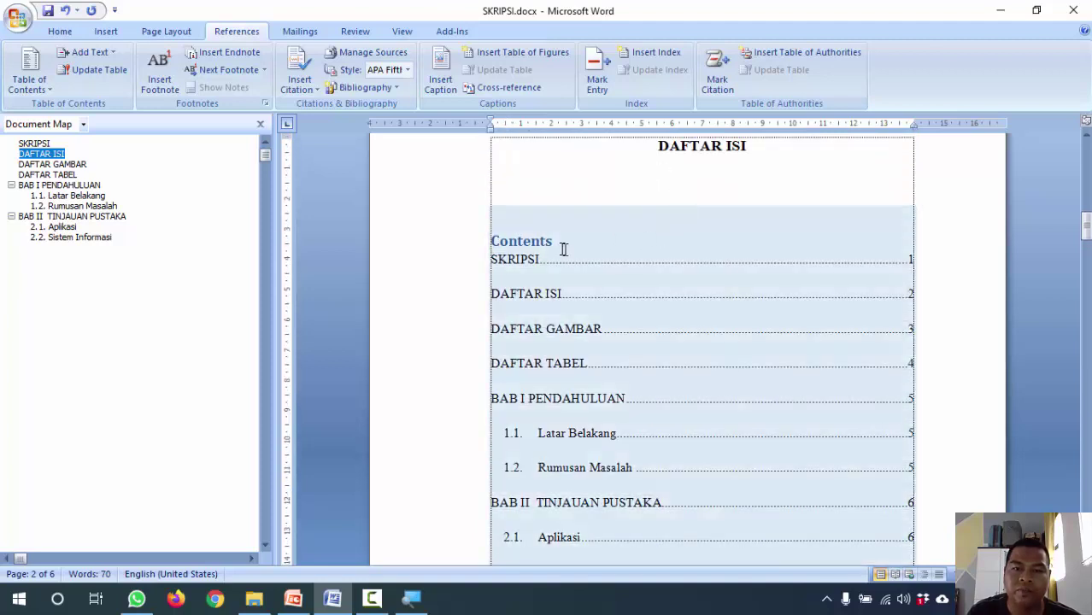
pyautogui.click(569, 240)
pyautogui.moveTo(496, 240); pyautogui.dragTo(581, 244)
pyautogui.press('Delete')
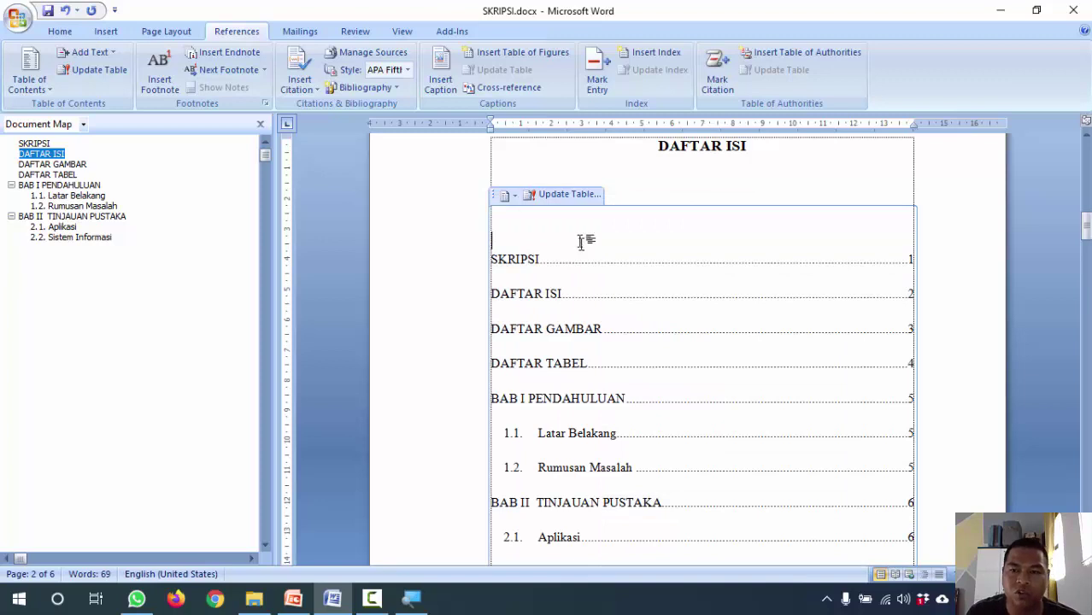
pyautogui.click(654, 177)
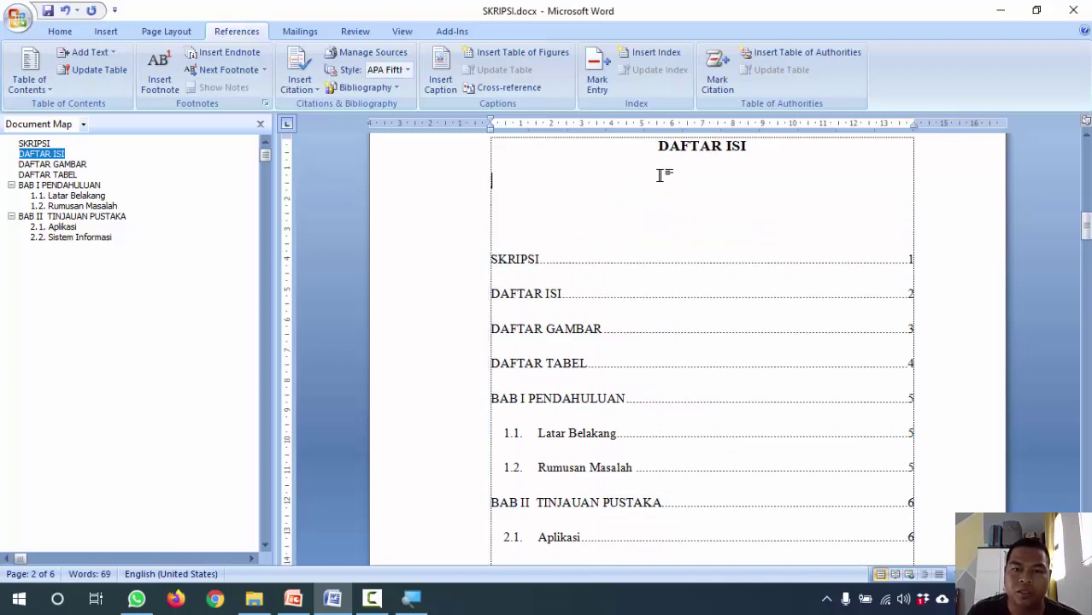
pyautogui.press('Delete')
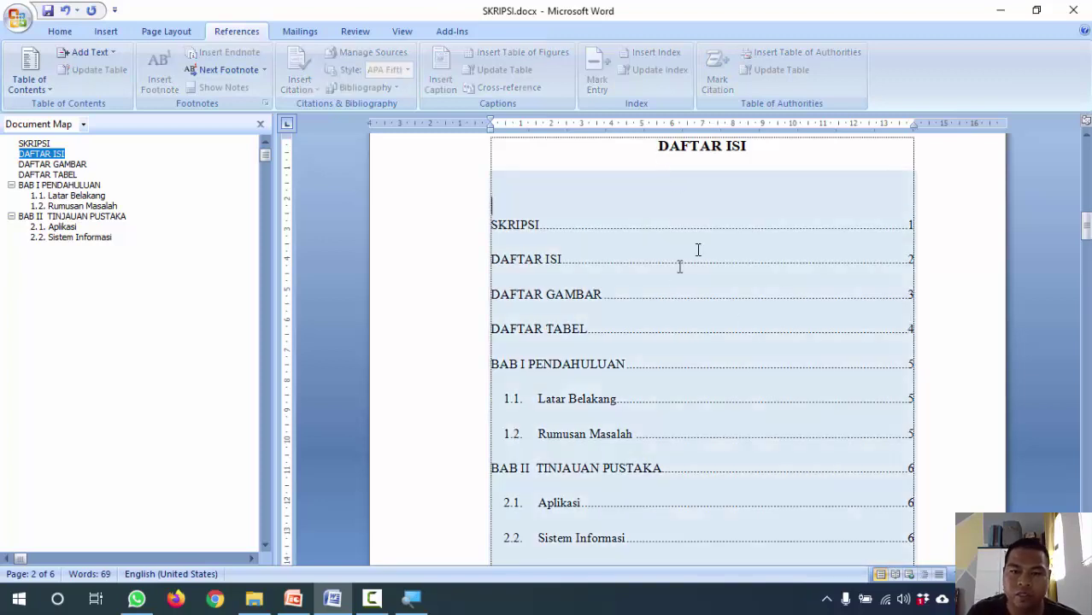
pyautogui.scroll(-2, 756, 346)
pyautogui.scroll(2, 807, 361)
pyautogui.scroll(-1, 841, 451)
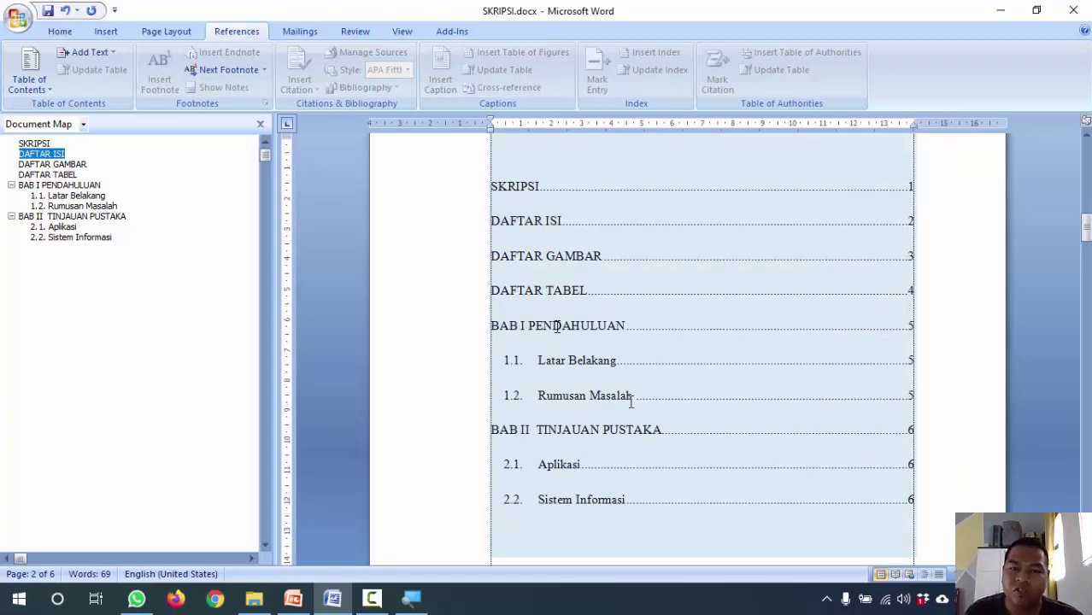
pyautogui.scroll(1, 517, 209)
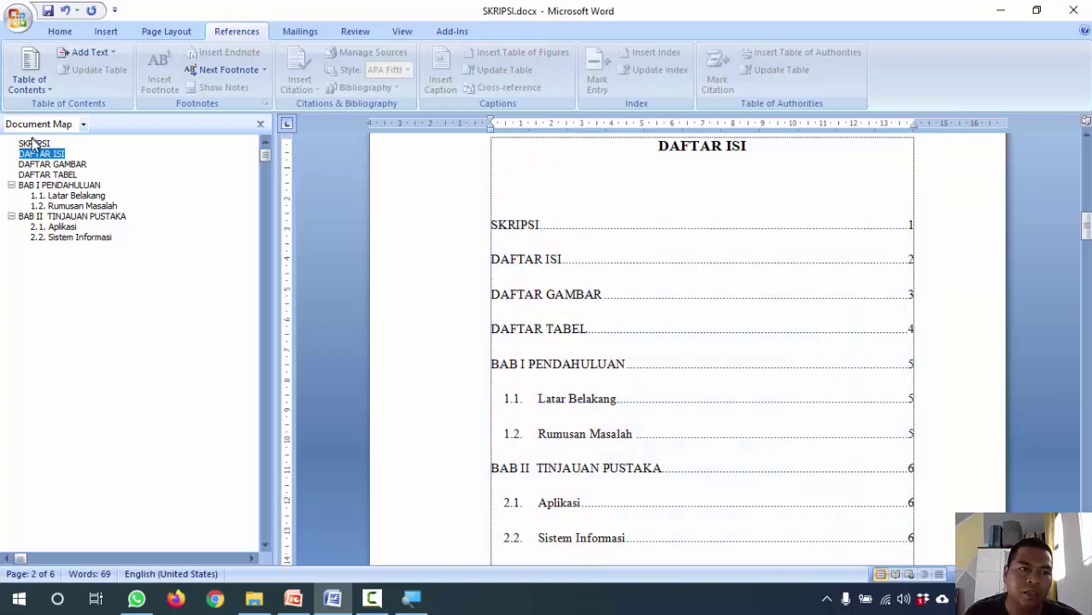
# Add a new line reading COVER directly below the SKRIPSI title on the first page.
pyautogui.click(34, 144)
pyautogui.scroll(3, 746, 370)
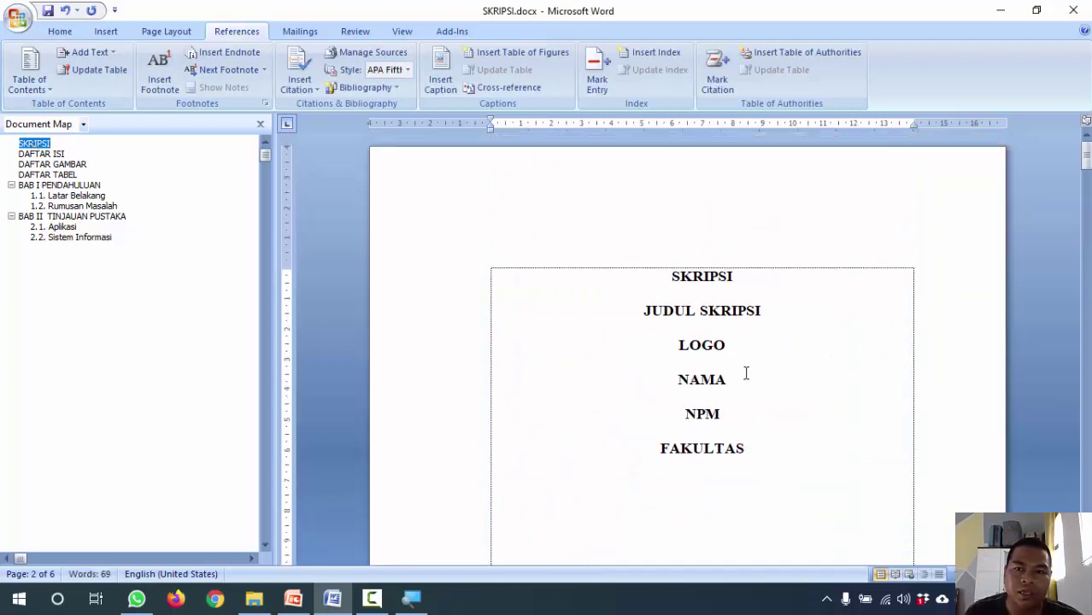
pyautogui.click(753, 275)
pyautogui.press('Return')
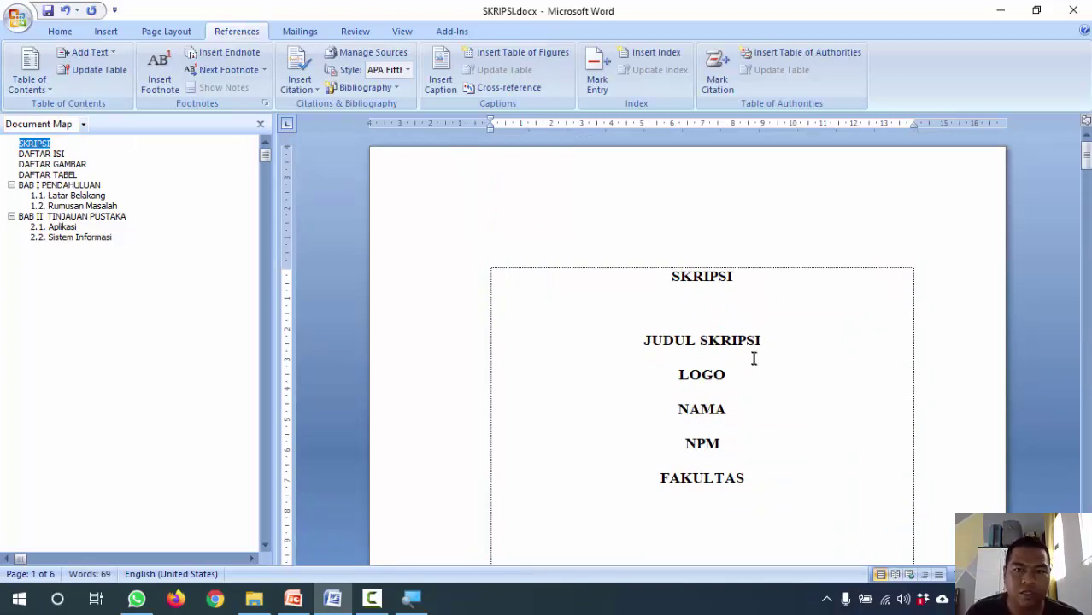
pyautogui.write('cover')
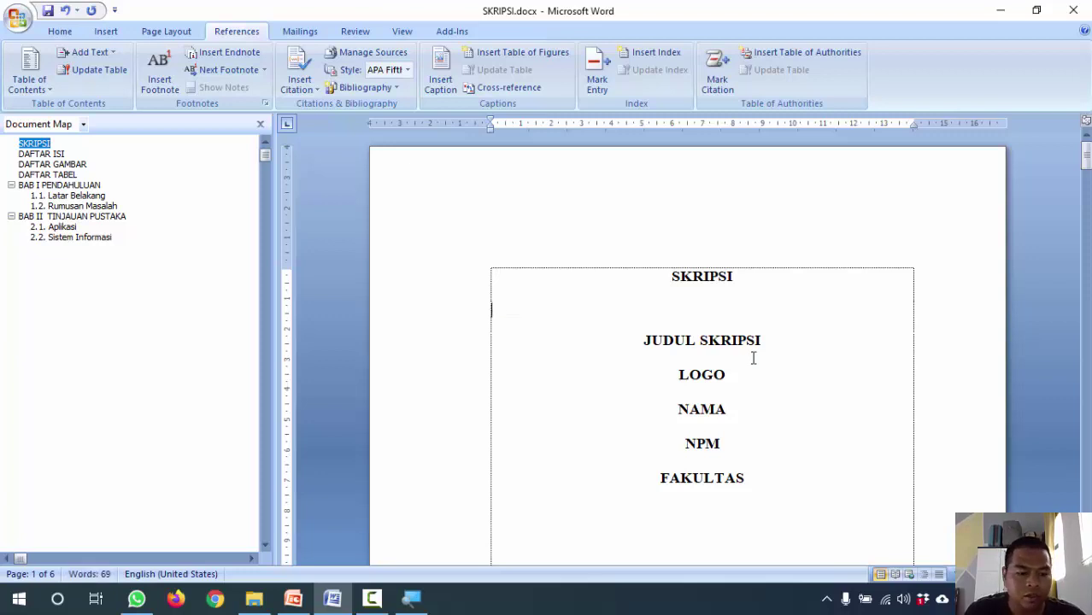
pyautogui.write('COVER')
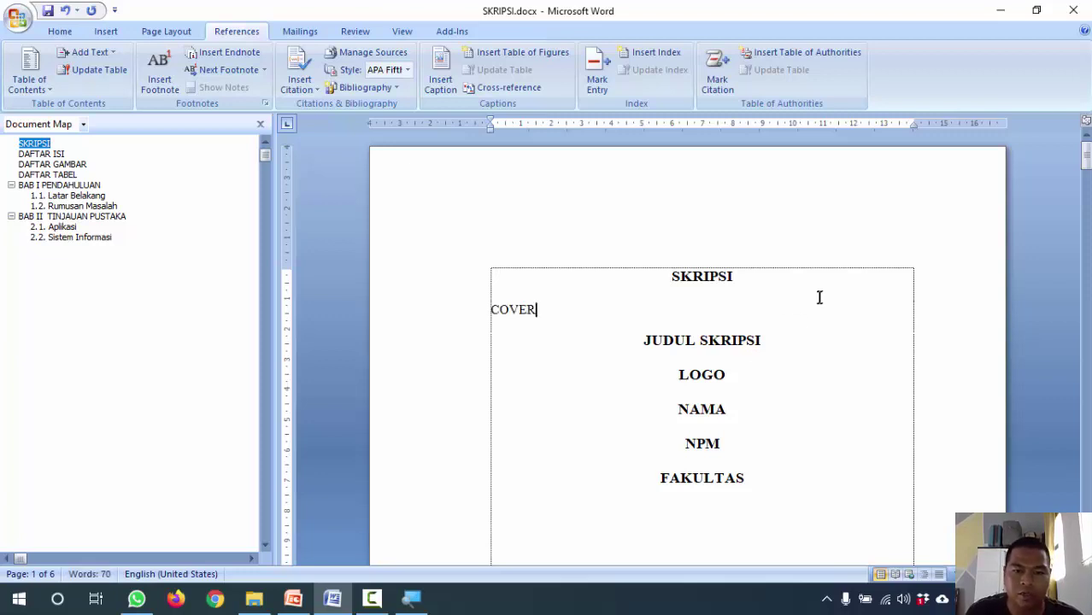
# Apply the Heading 1 style to the COVER line.
pyautogui.click(452, 311)
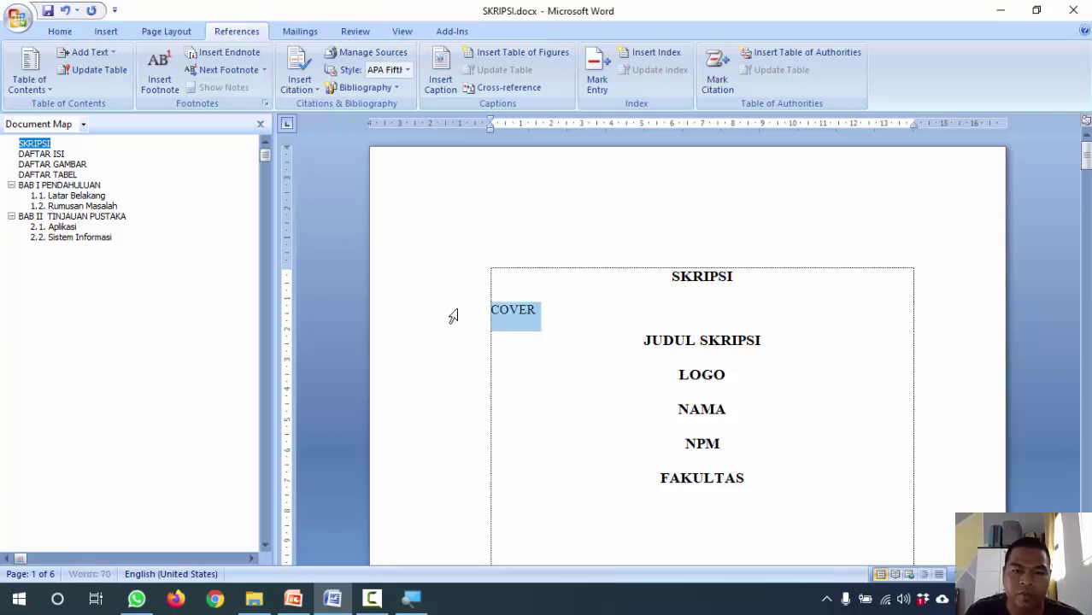
pyautogui.click(60, 32)
pyautogui.click(696, 77)
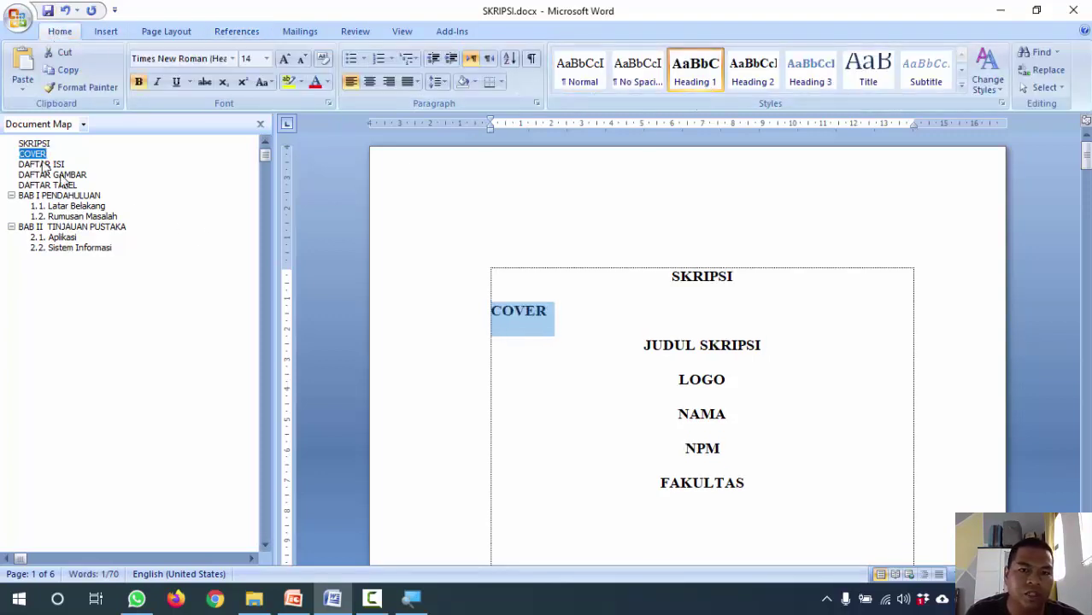
# Change the SKRIPSI title to the Normal style, and format it centred, bold and 14 pt.
pyautogui.click(453, 288)
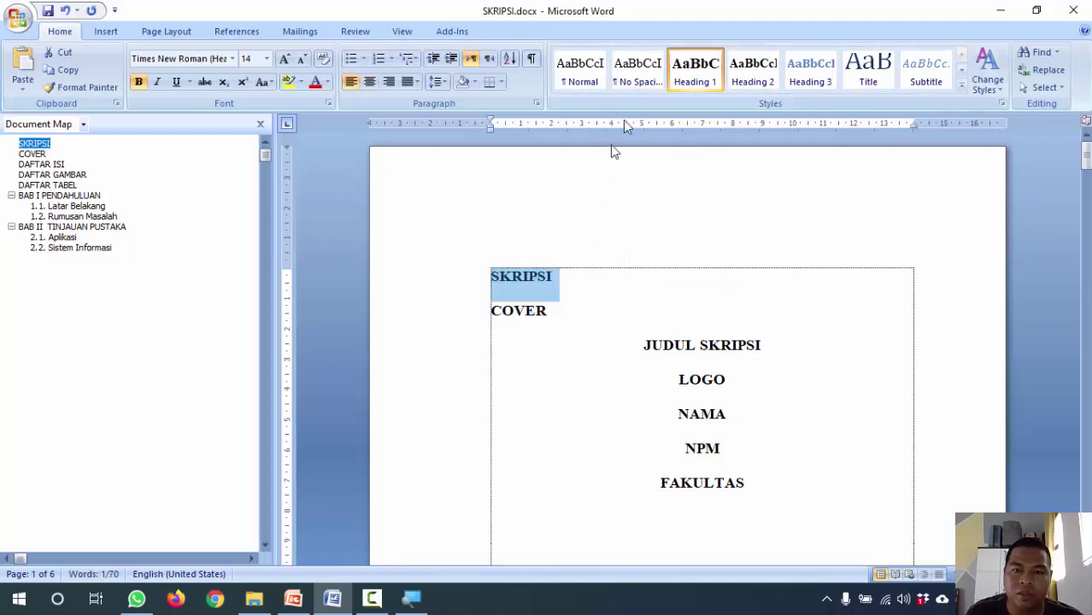
pyautogui.click(581, 68)
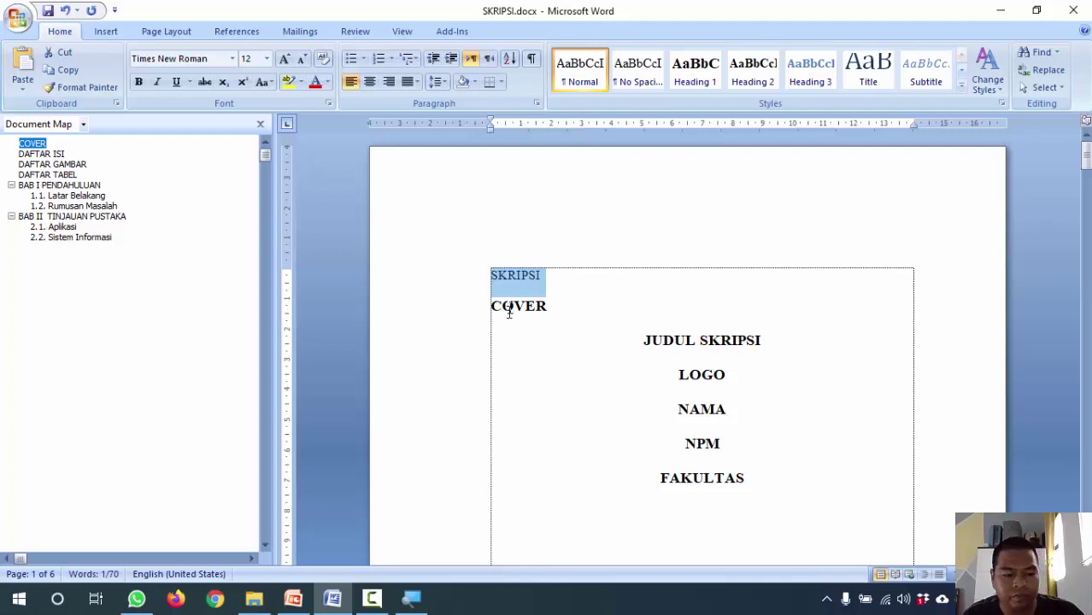
pyautogui.hotkey('ctrl', 'e')
pyautogui.hotkey('ctrl', 'b')
pyautogui.hotkey('ctrl', 'shift', '.')
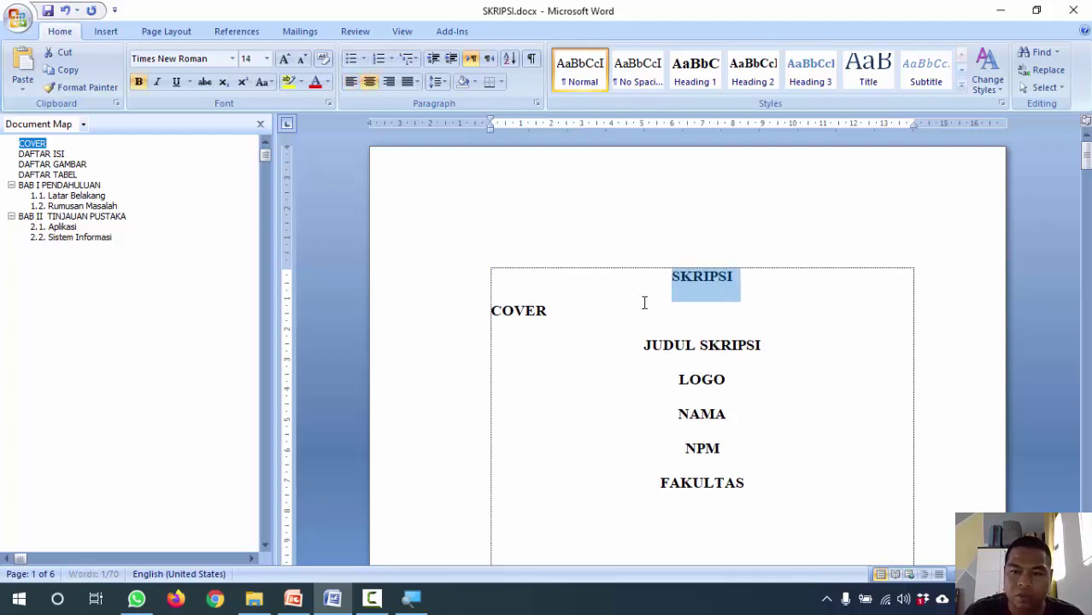
# Set the font colour of the COVER heading to white so it blends into the page.
pyautogui.click(491, 317)
pyautogui.click(466, 314)
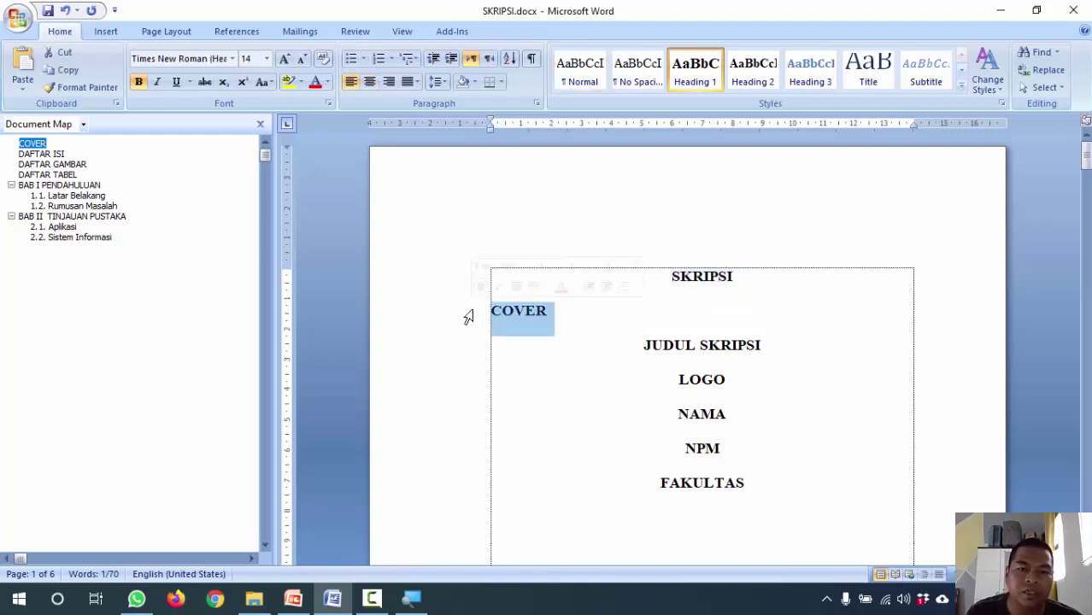
pyautogui.click(534, 314)
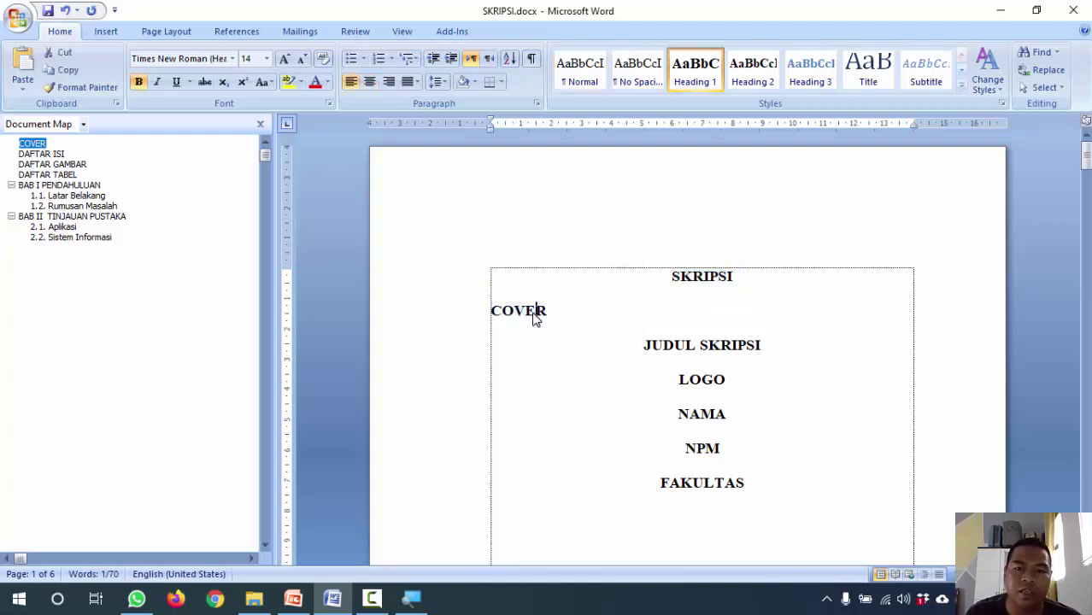
pyautogui.click(468, 322)
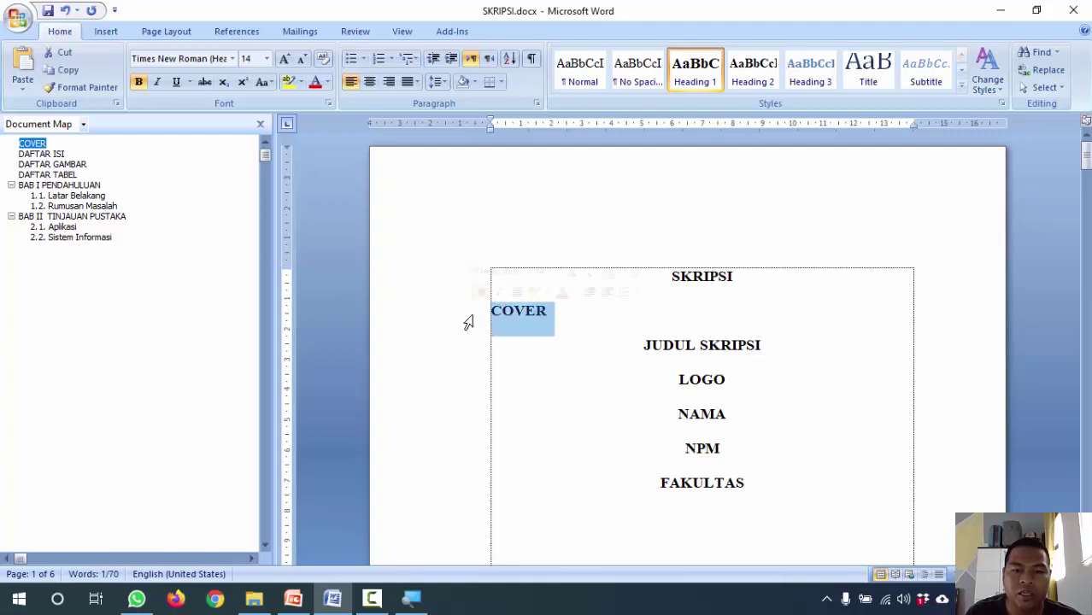
pyautogui.click(327, 82)
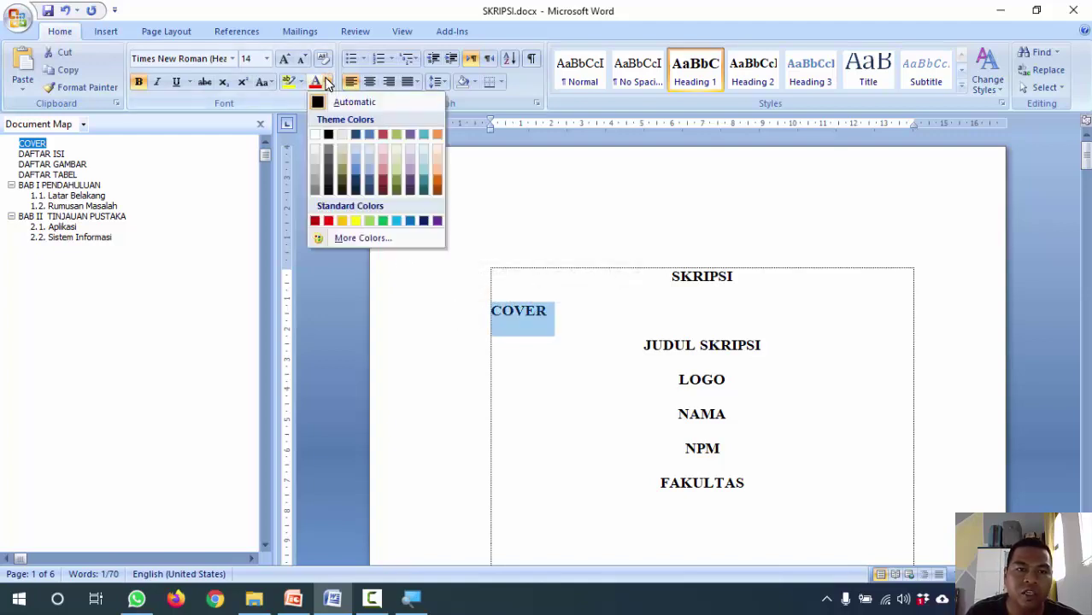
pyautogui.click(314, 135)
pyautogui.click(694, 333)
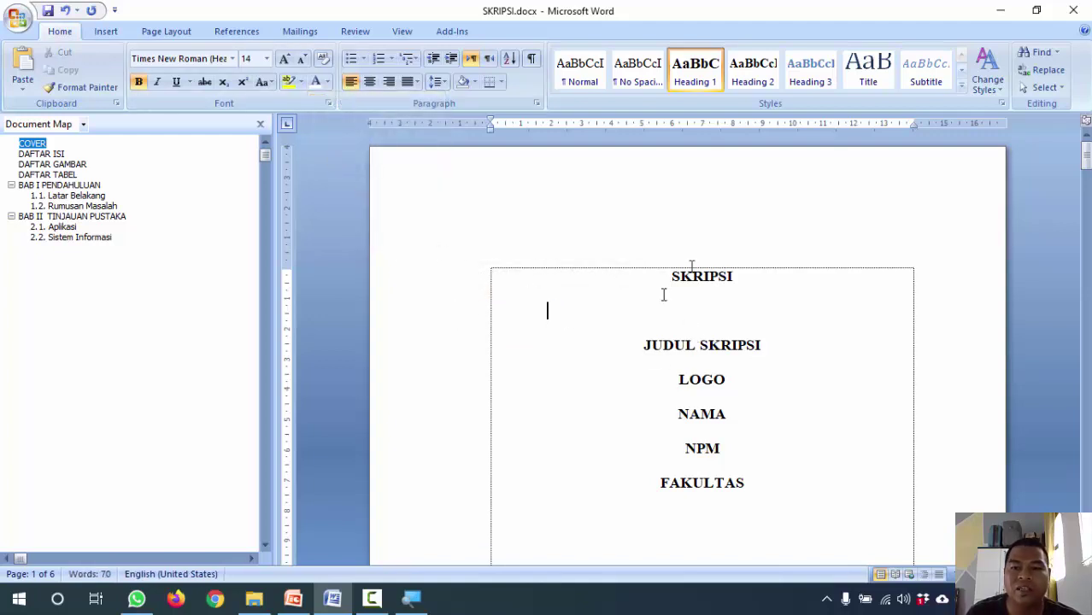
# Save the document and update the entire DAFTAR ISI table so it picks up the COVER heading.
pyautogui.hotkey('ctrl', 's')
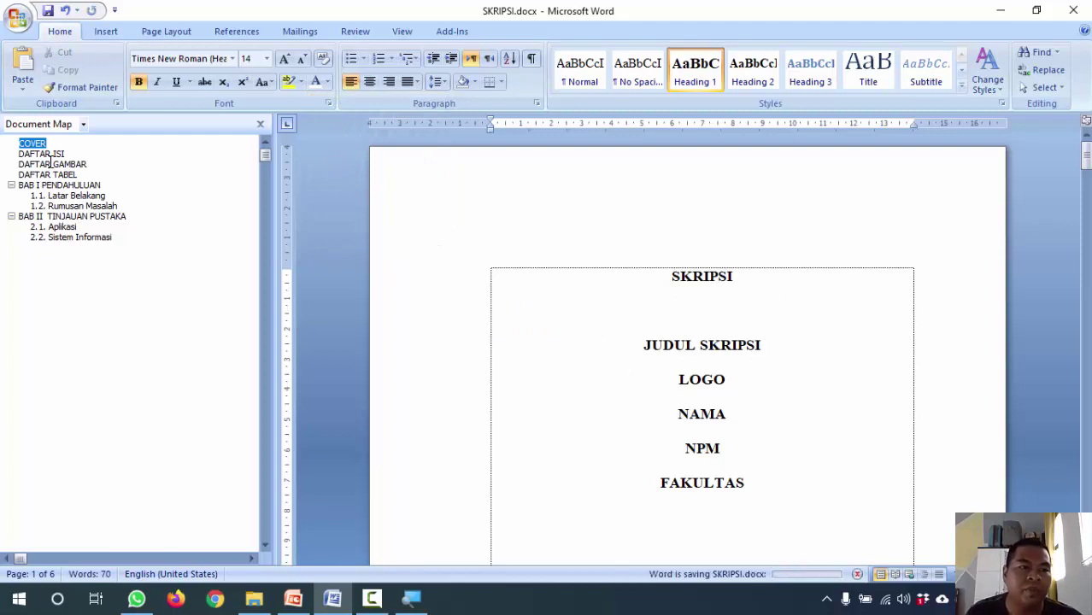
pyautogui.click(41, 153)
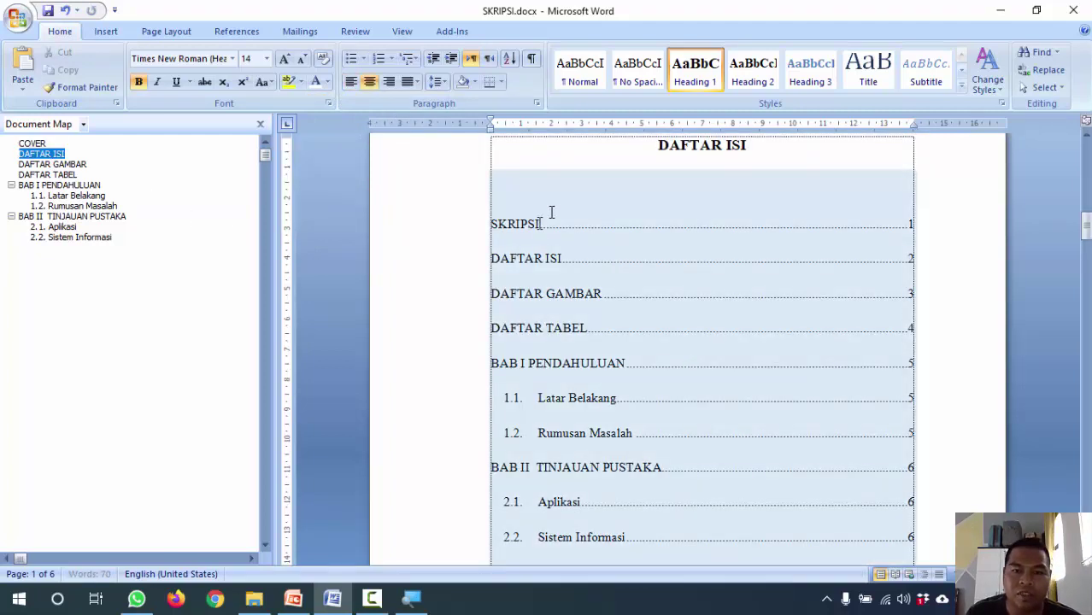
pyautogui.scroll(2, 564, 220)
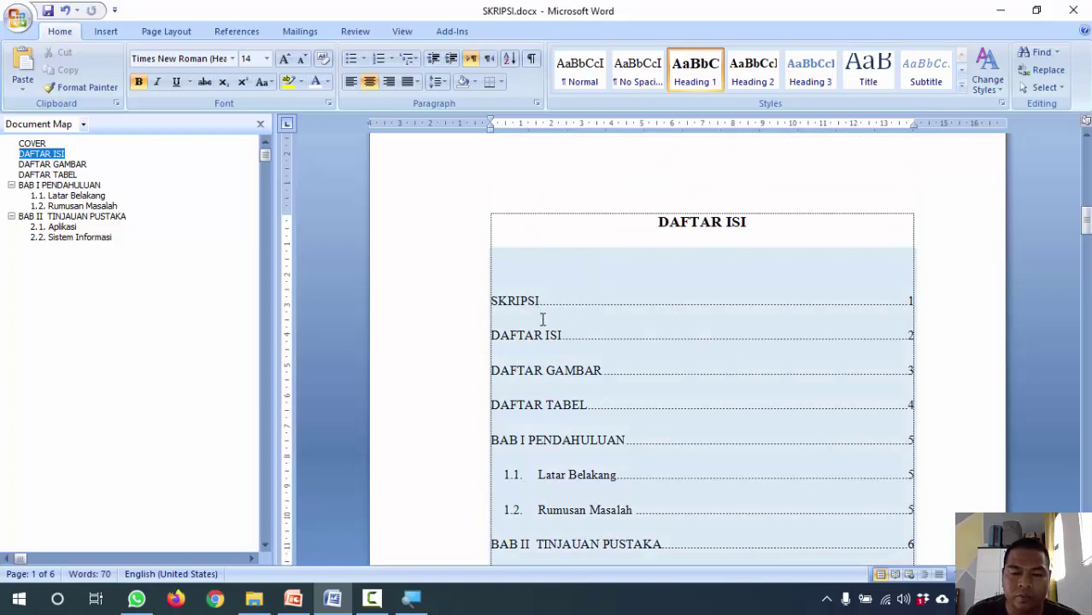
pyautogui.rightClick(554, 326)
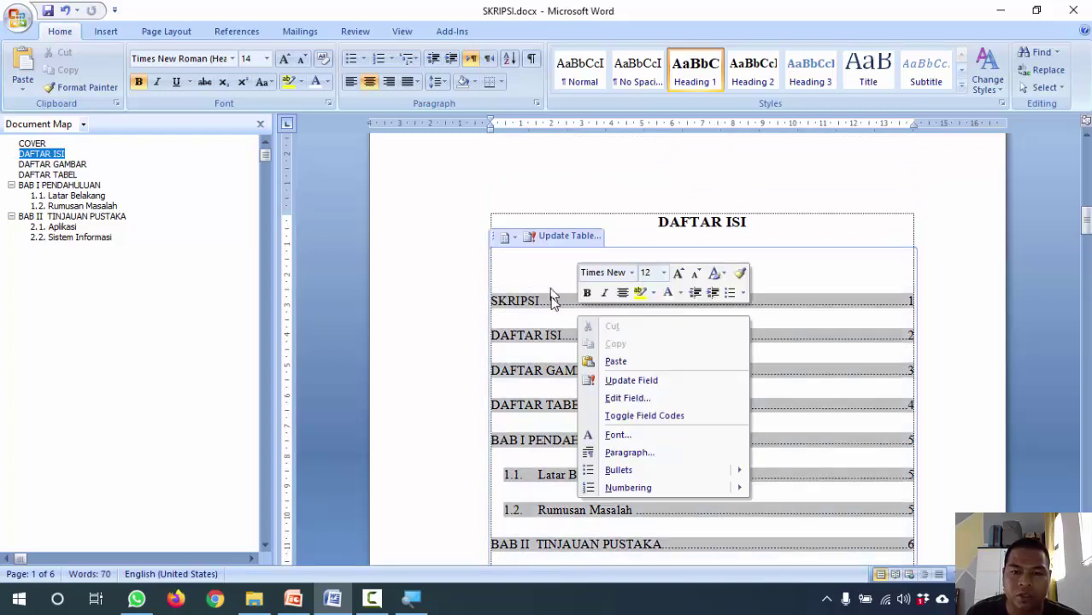
pyautogui.click(623, 382)
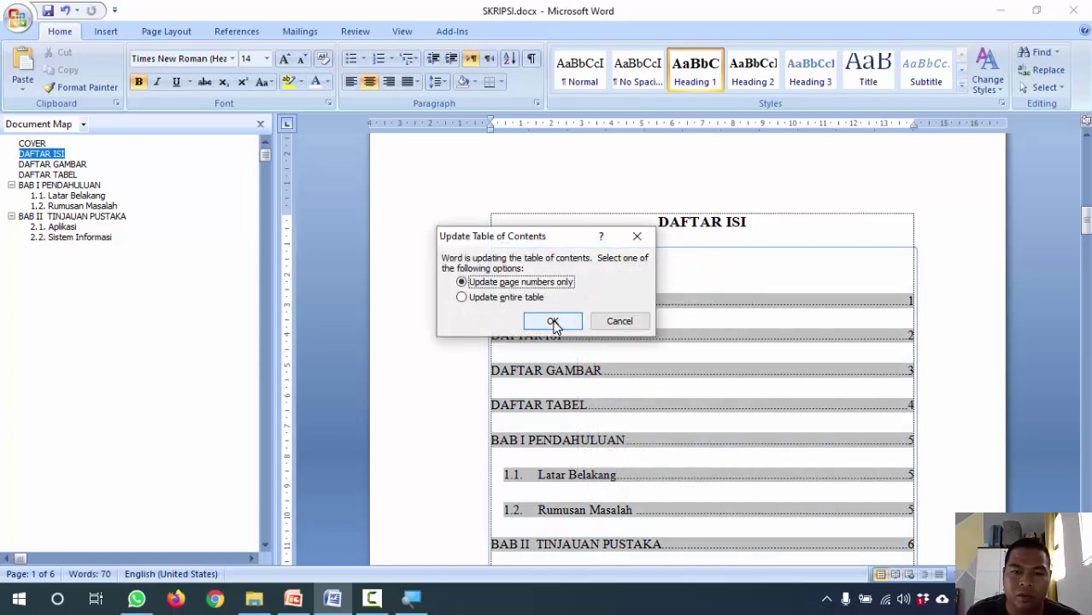
pyautogui.click(461, 298)
pyautogui.click(552, 322)
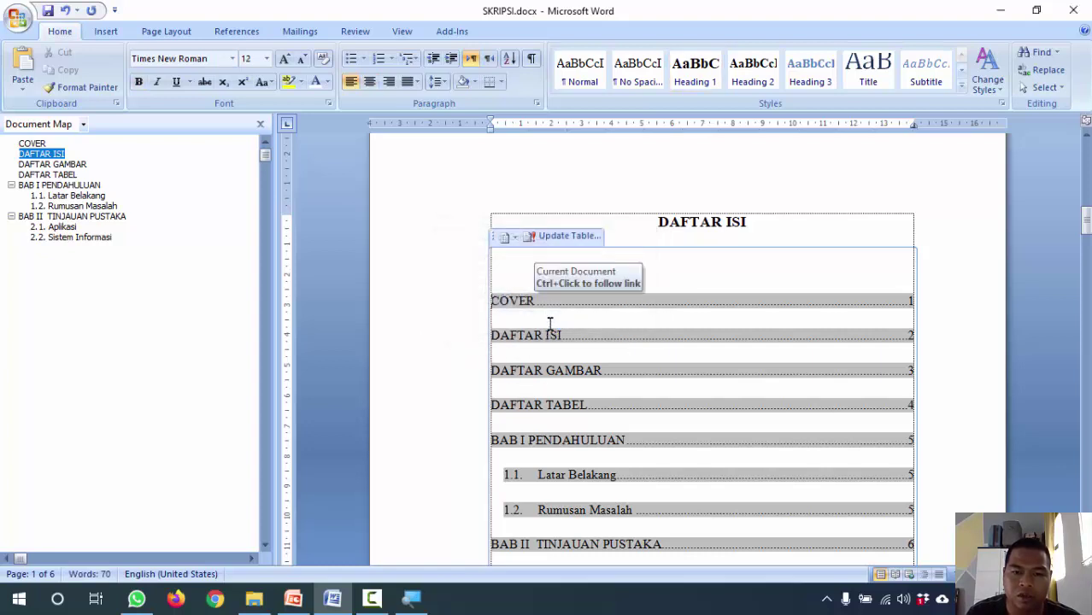
# Look over the updated DAFTAR ISI entries, the DAFTAR GAMBAR page and the BAB II page.
pyautogui.click(684, 223)
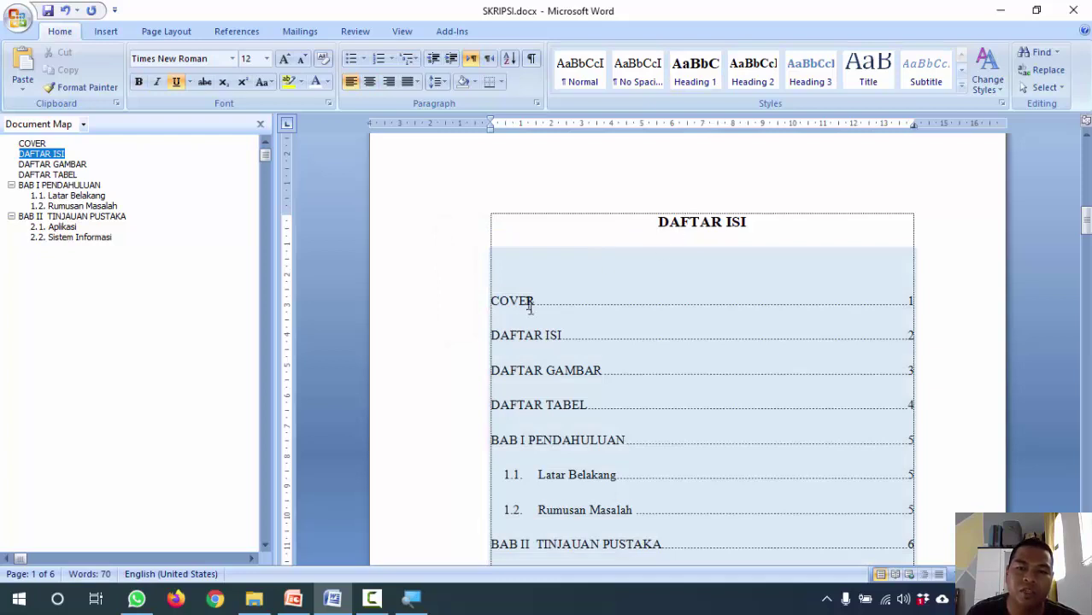
pyautogui.scroll(-3, 426, 461)
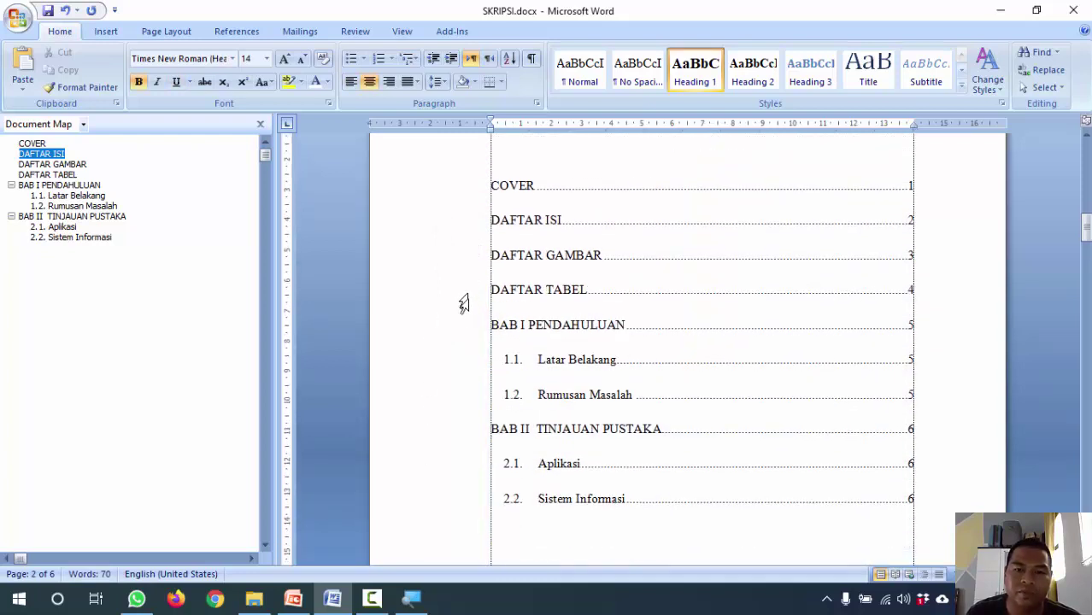
pyautogui.scroll(3, 434, 422)
pyautogui.scroll(-6, 383, 356)
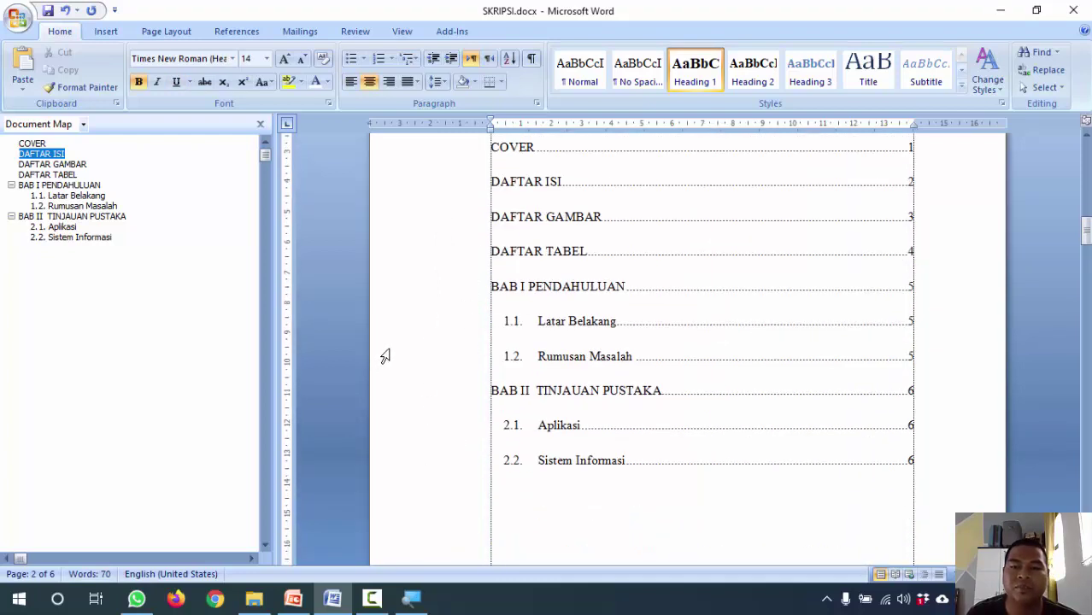
pyautogui.scroll(-3, 385, 356)
pyautogui.click(740, 475)
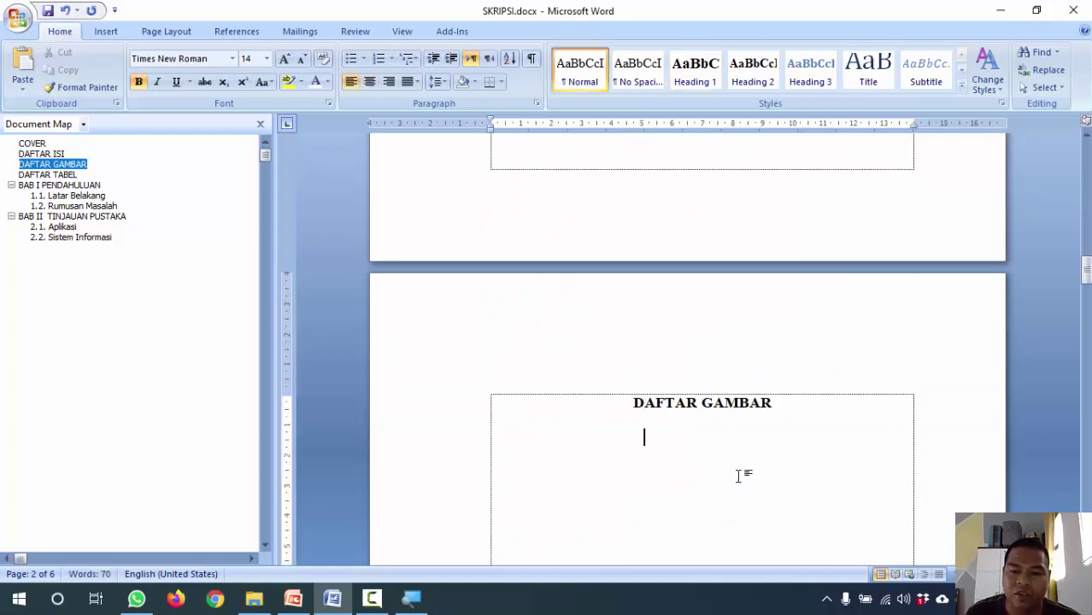
pyautogui.click(53, 216)
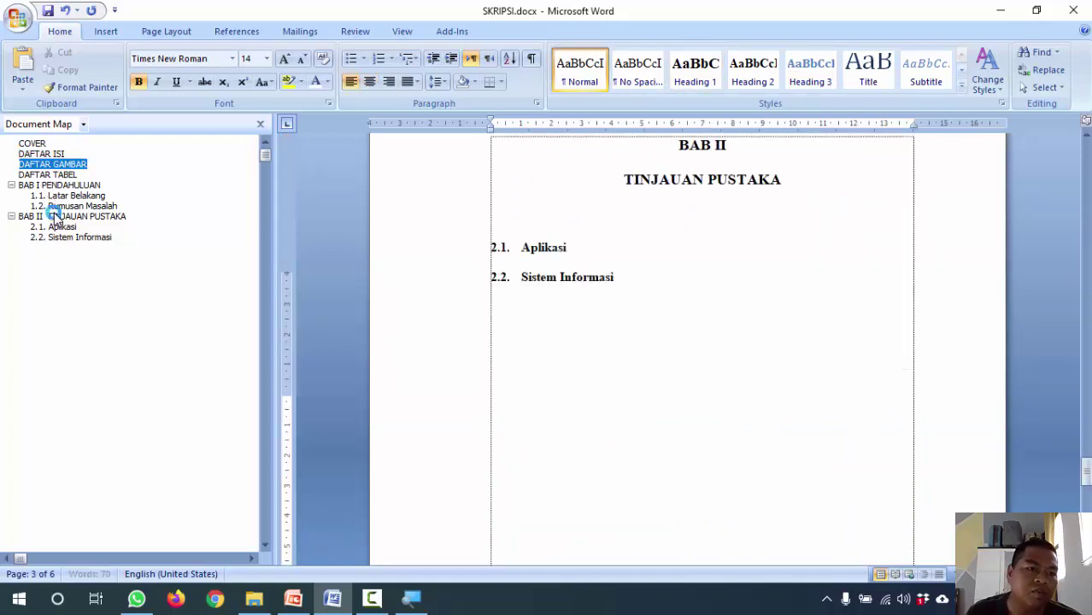
pyautogui.click(605, 247)
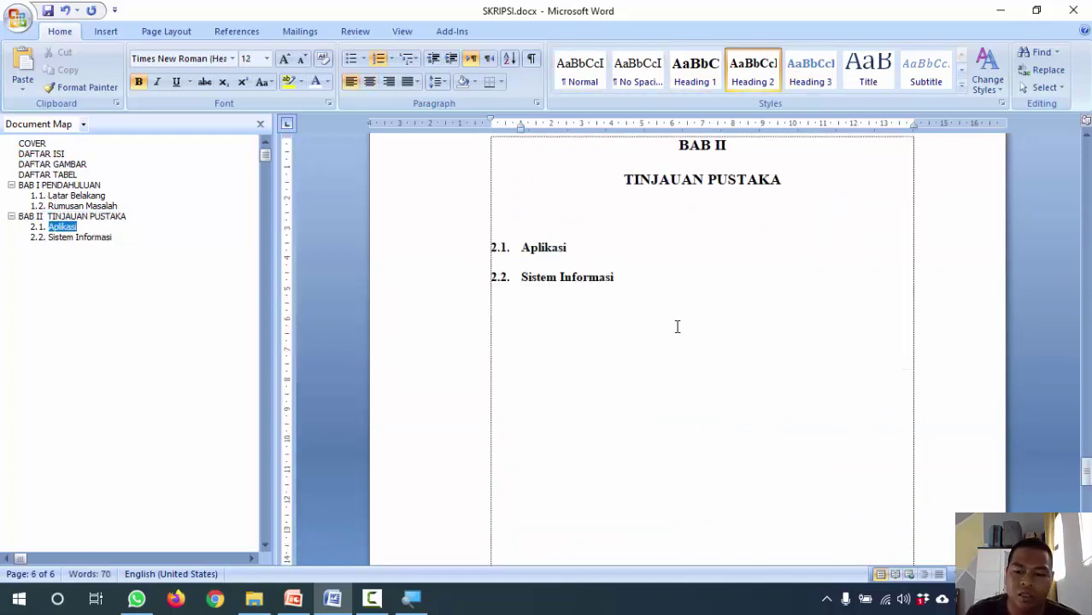
# Add blank lines between heading 1.2 Rumusan Masalah in BAB I and the section break, showing the formatting marks only while editing.
pyautogui.click(57, 186)
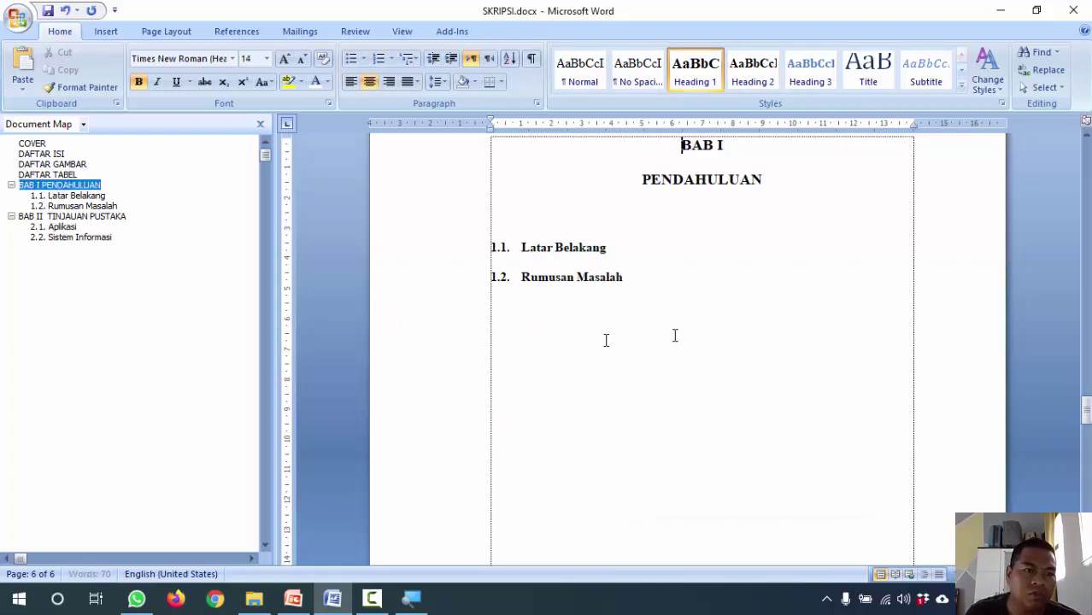
pyautogui.click(651, 281)
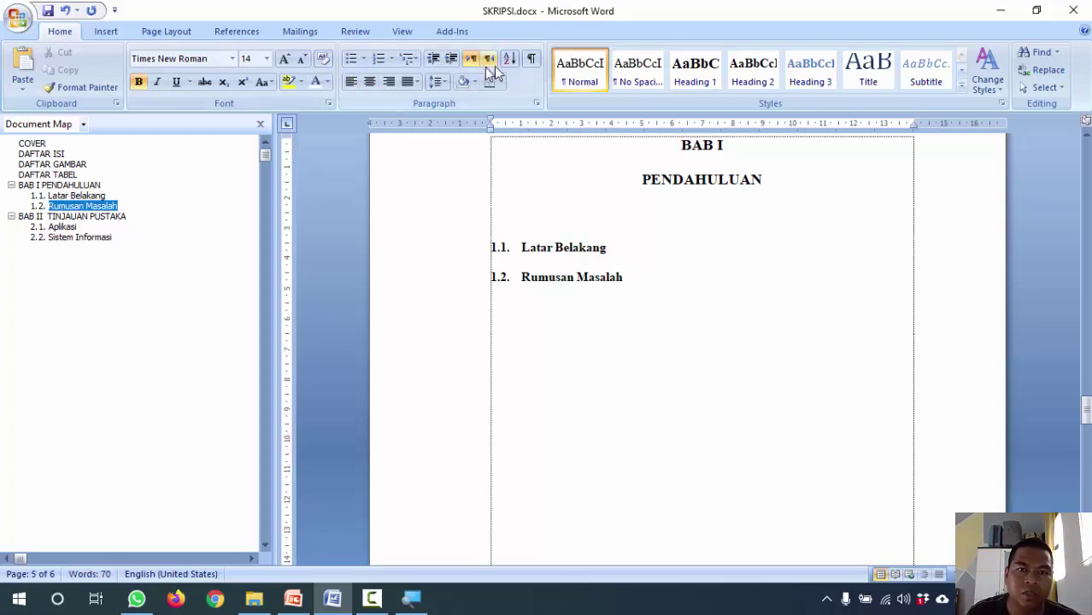
pyautogui.click(530, 61)
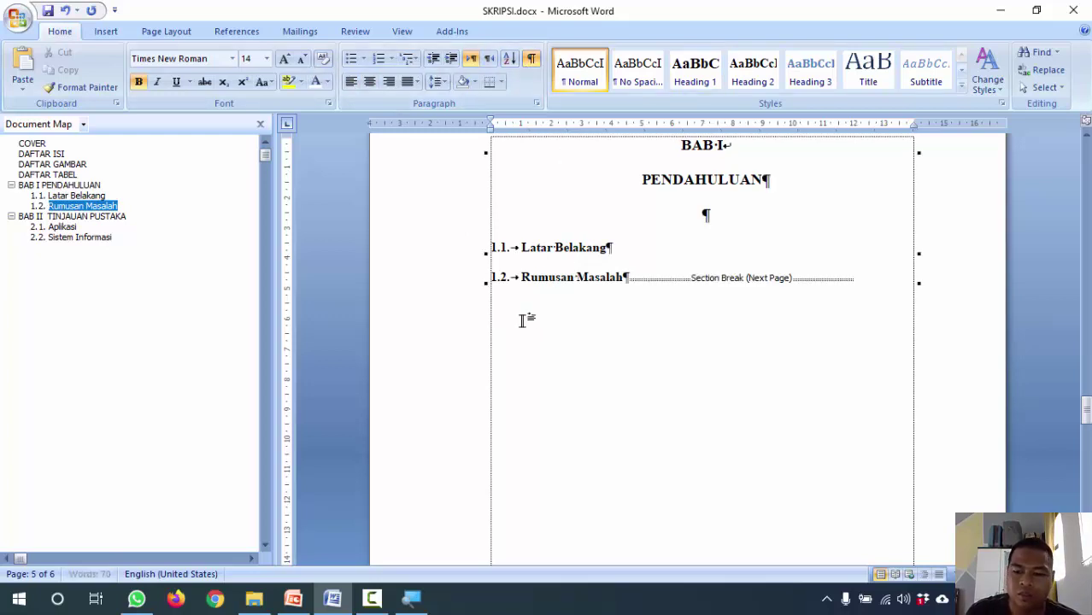
pyautogui.press('Return')
pyautogui.press('Return')
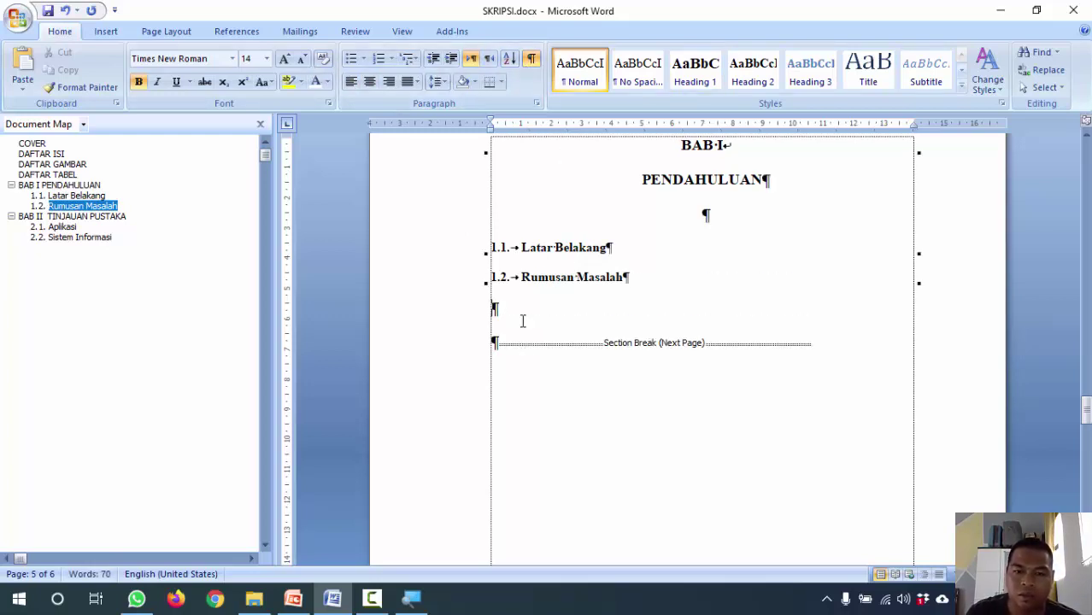
pyautogui.click(531, 58)
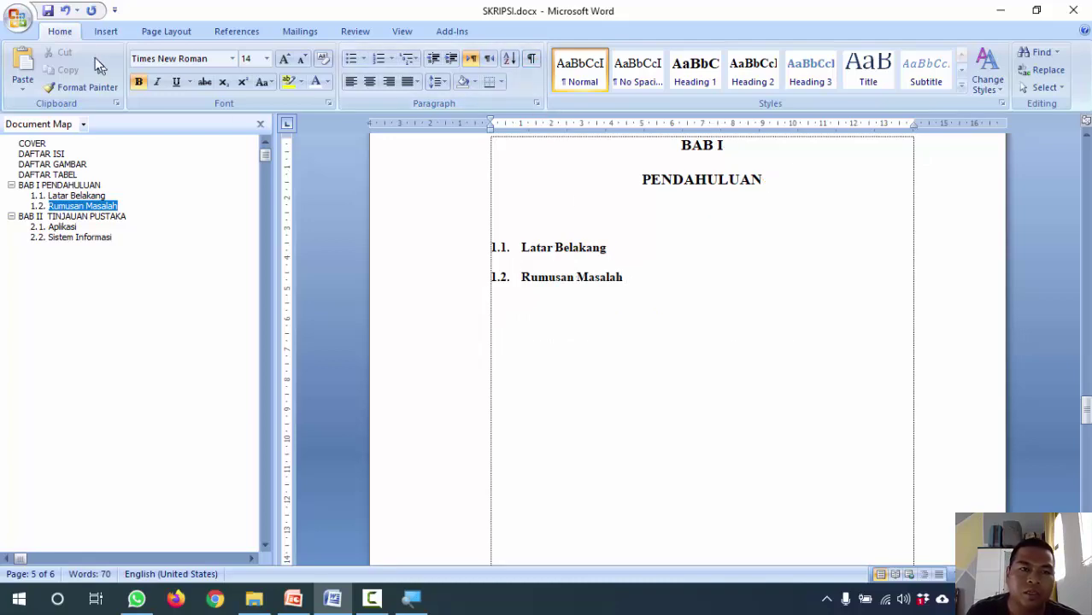
# Insert the chicken photo from the Pictures folder on drive D below heading 1.2 Rumusan Masalah and centre it.
pyautogui.click(106, 32)
pyautogui.click(174, 68)
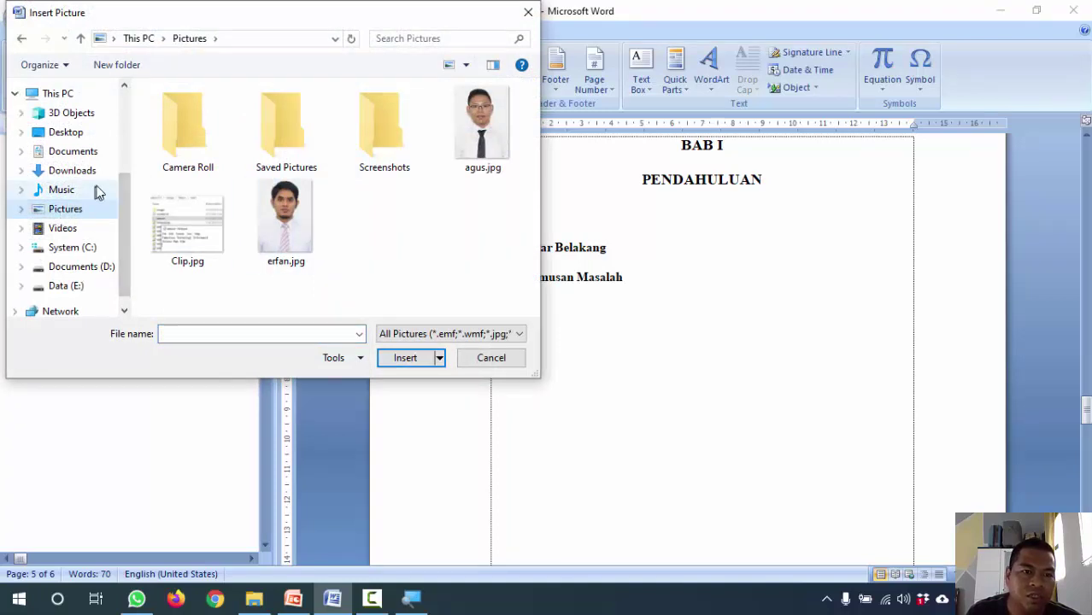
pyautogui.click(76, 269)
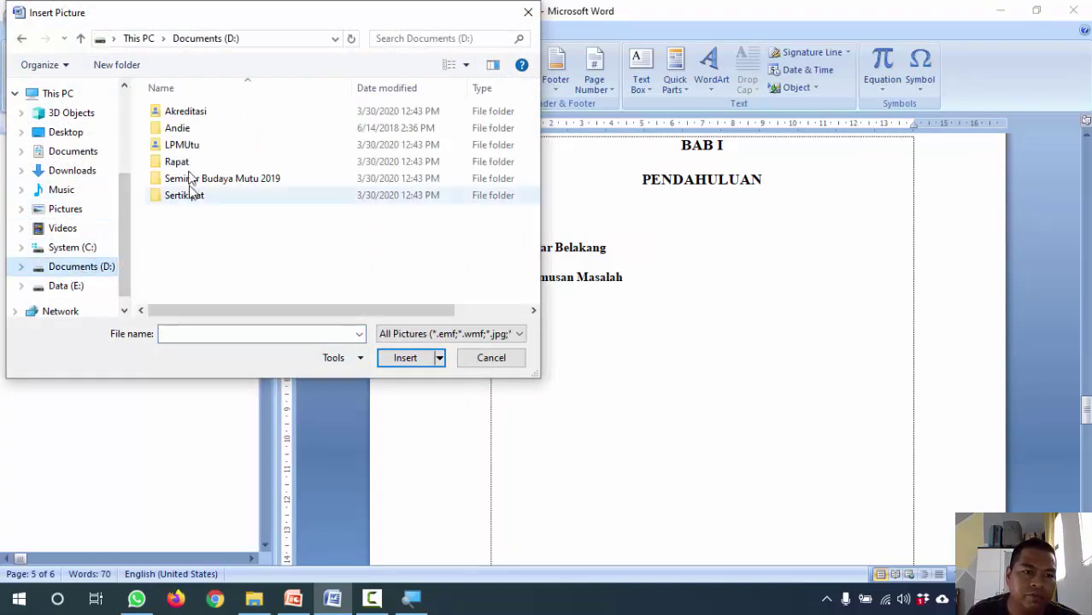
pyautogui.doubleClick(175, 128)
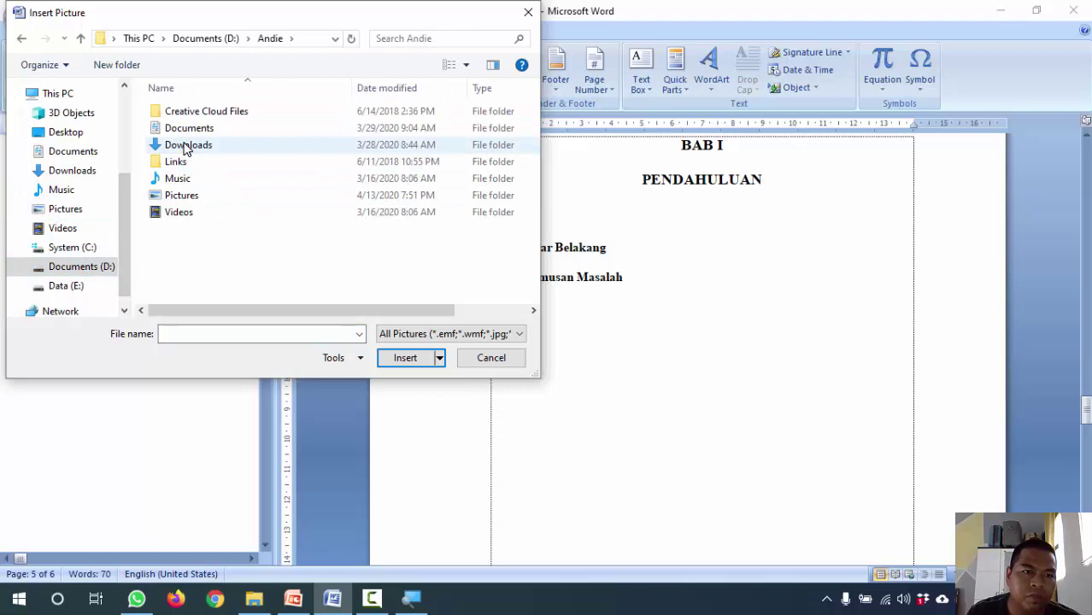
pyautogui.doubleClick(181, 196)
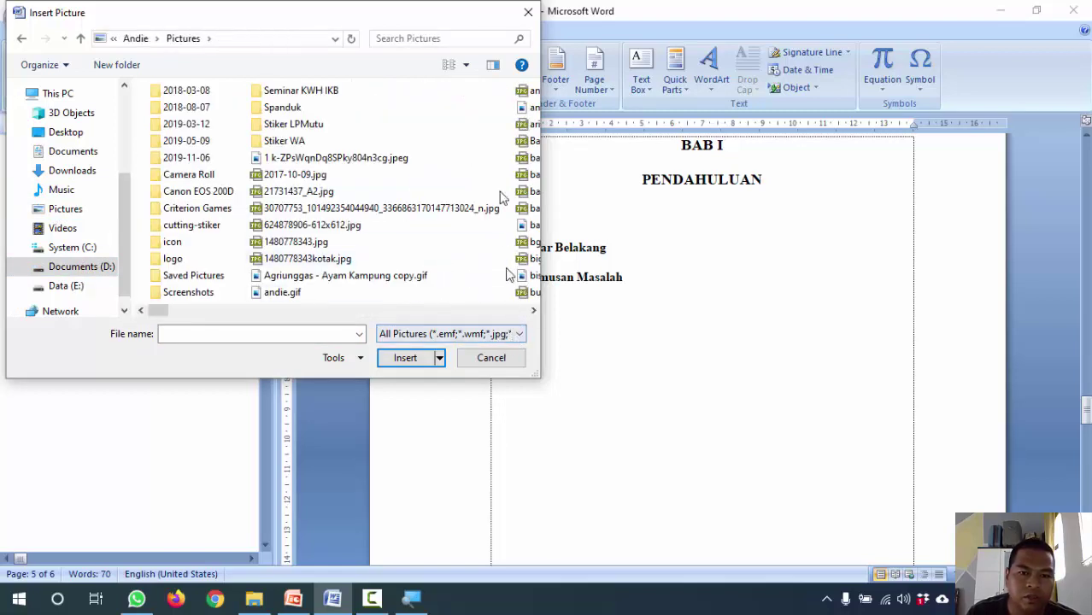
pyautogui.click(466, 65)
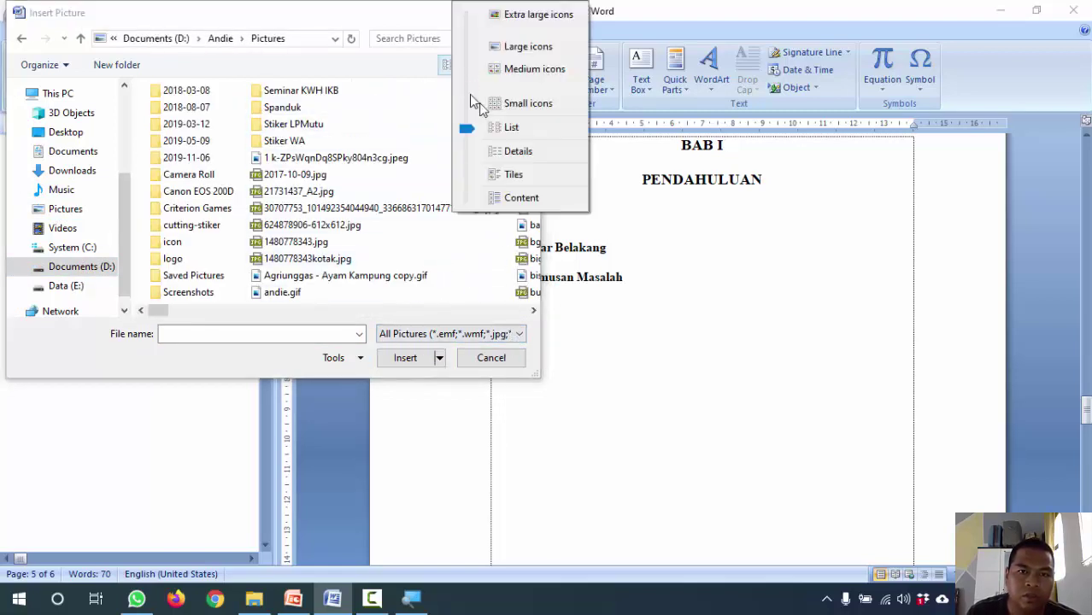
pyautogui.click(515, 50)
pyautogui.scroll(-3, 421, 261)
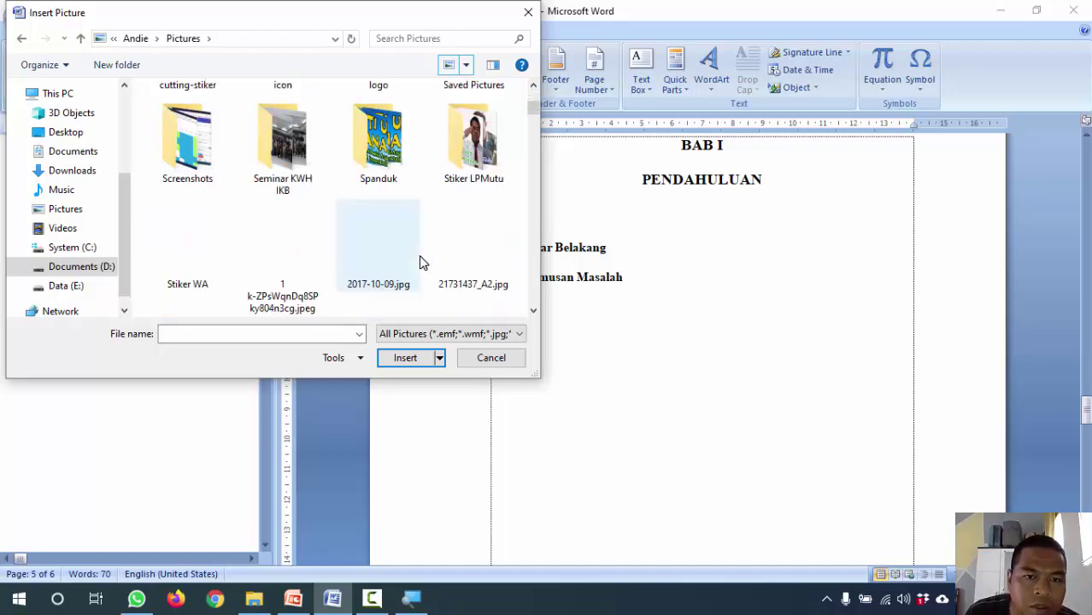
pyautogui.scroll(-3, 419, 262)
pyautogui.doubleClick(207, 257)
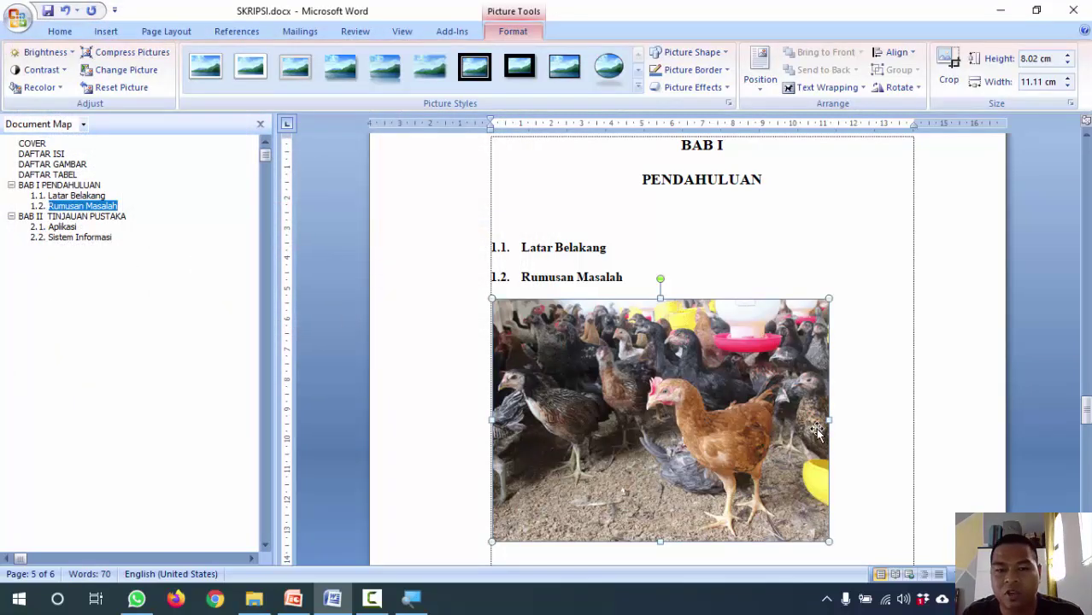
pyautogui.hotkey('ctrl', 'e')
# Start a caption for the chicken photo and create a new caption label named "Gambar 1." for it.
pyautogui.scroll(-3, 799, 386)
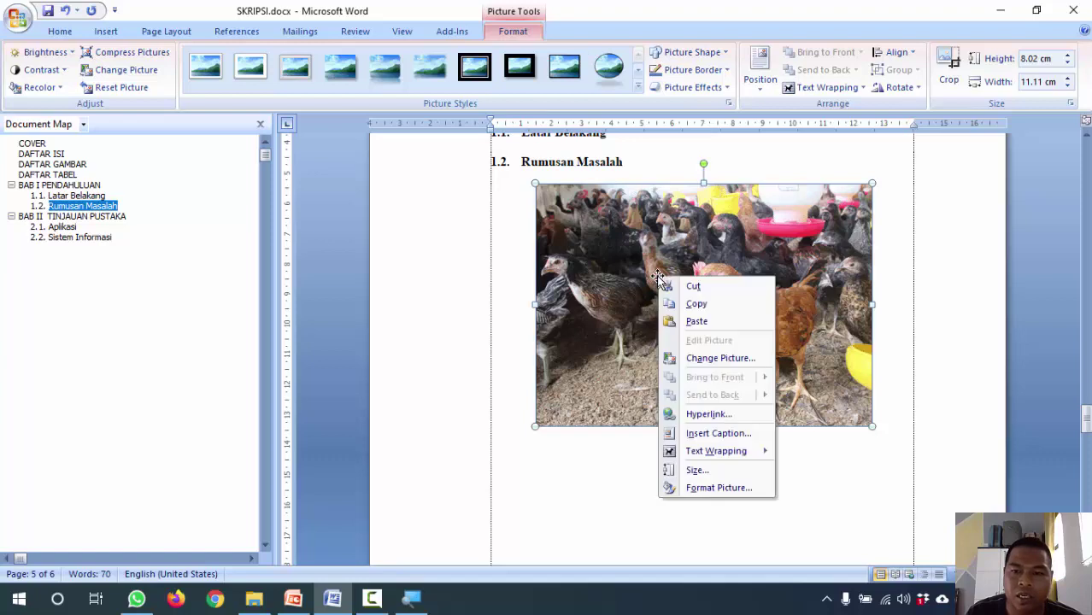
pyautogui.rightClick(660, 282)
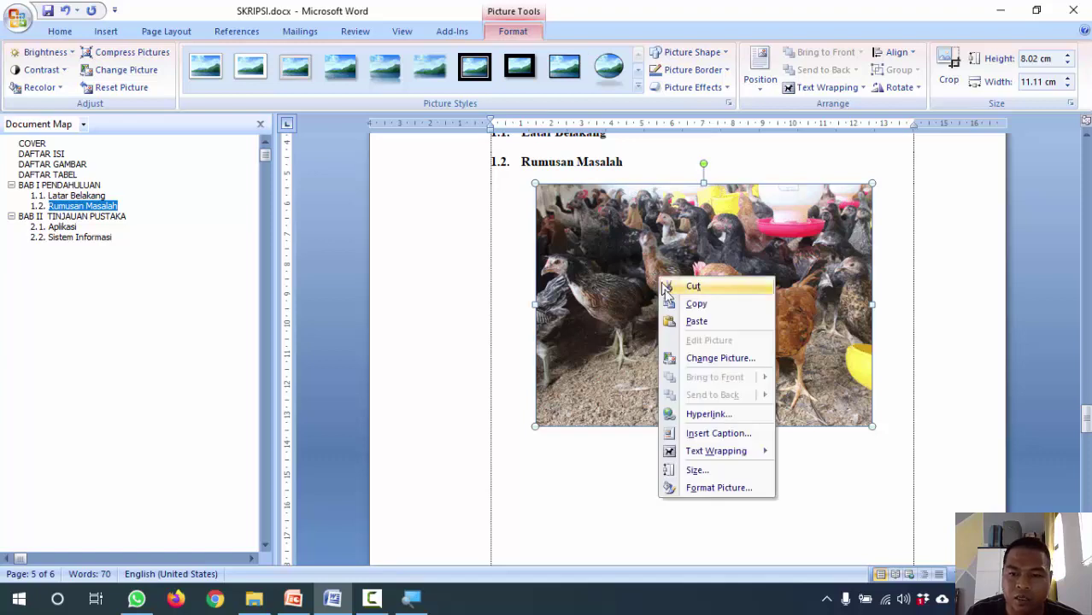
pyautogui.click(729, 436)
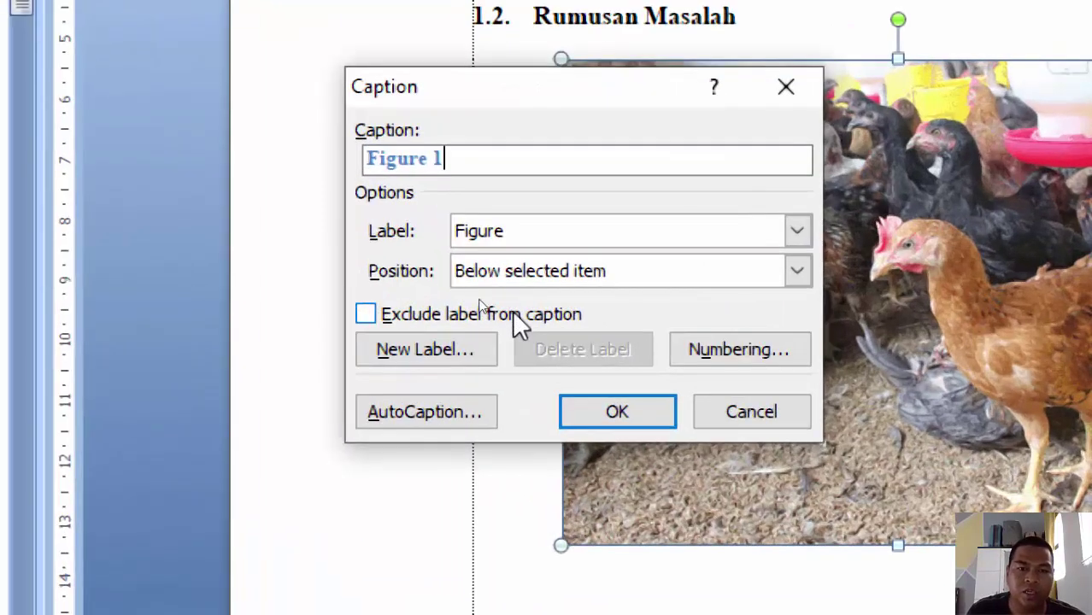
pyautogui.click(382, 348)
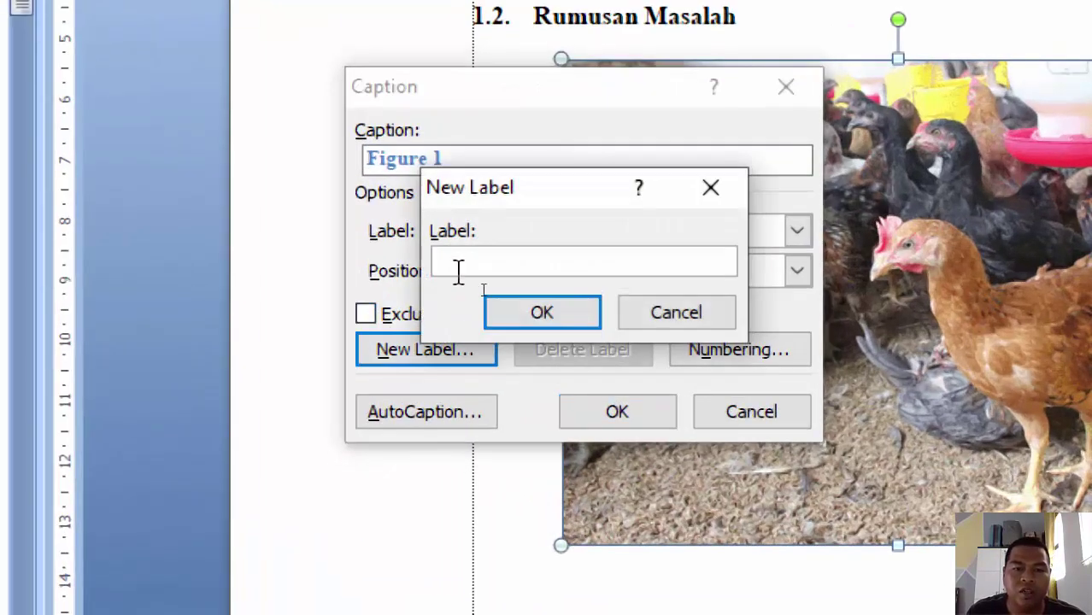
pyautogui.write('gAMBAR')
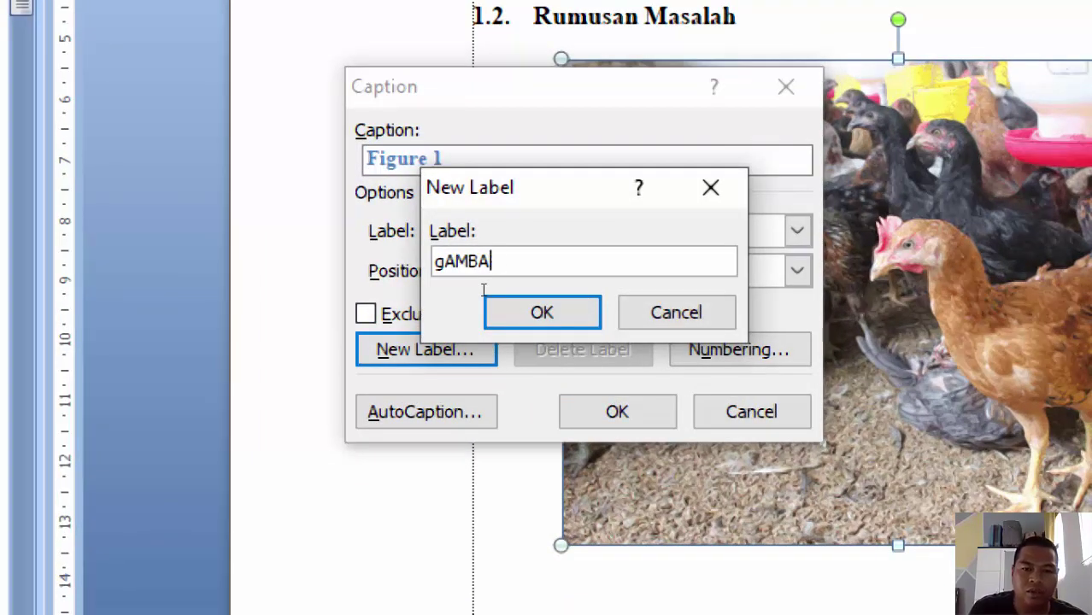
pyautogui.press('BackSpace')
pyautogui.press('BackSpace')
pyautogui.press('BackSpace')
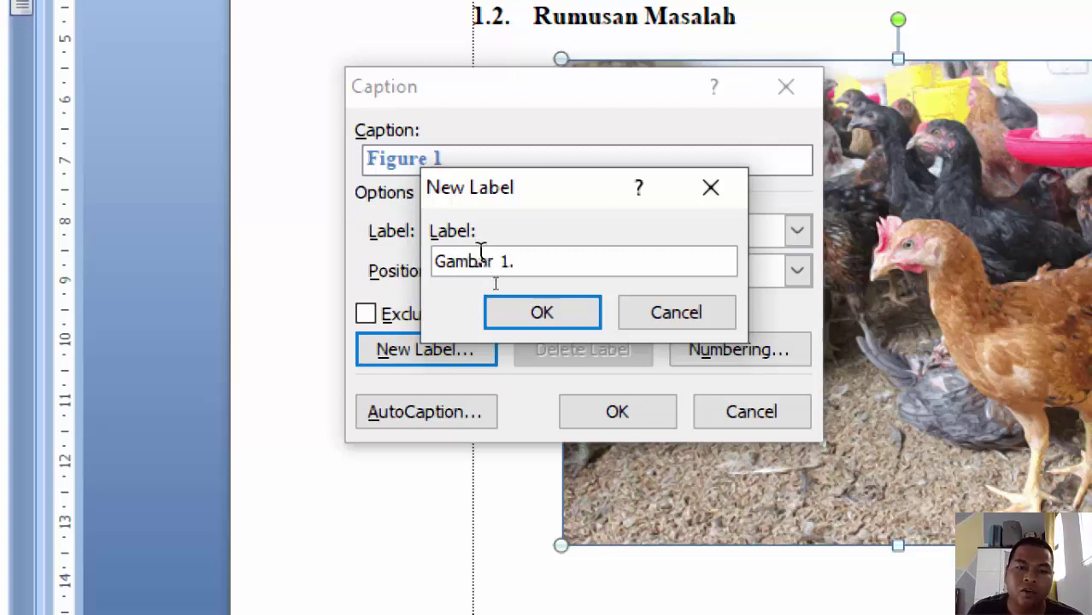
pyautogui.click(542, 313)
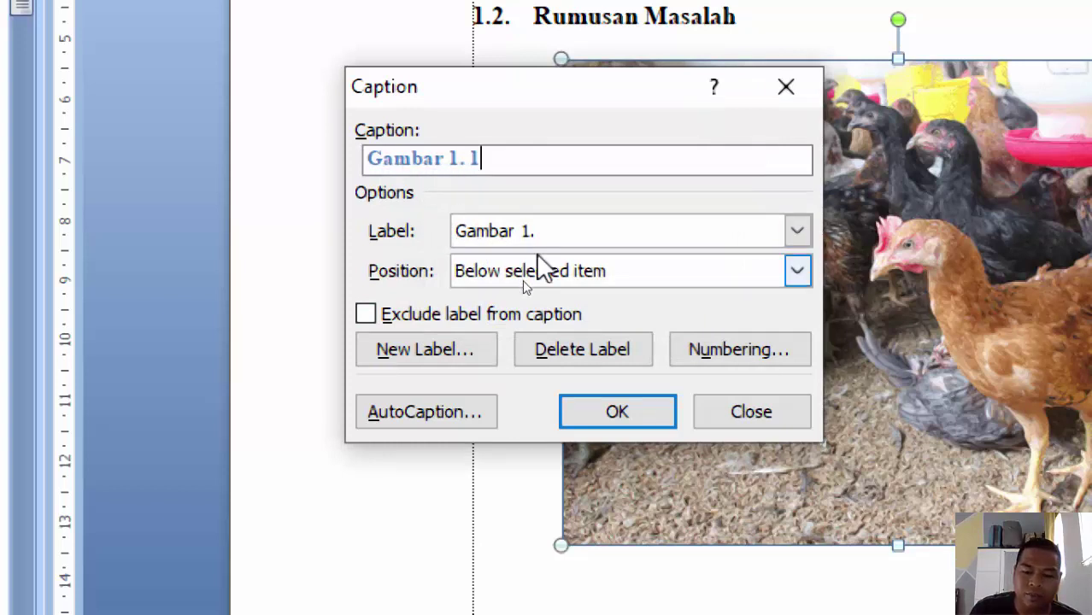
# Complete the caption text as "Gambar 1. 1. Ayam" and insert it below the photo.
pyautogui.write('.')
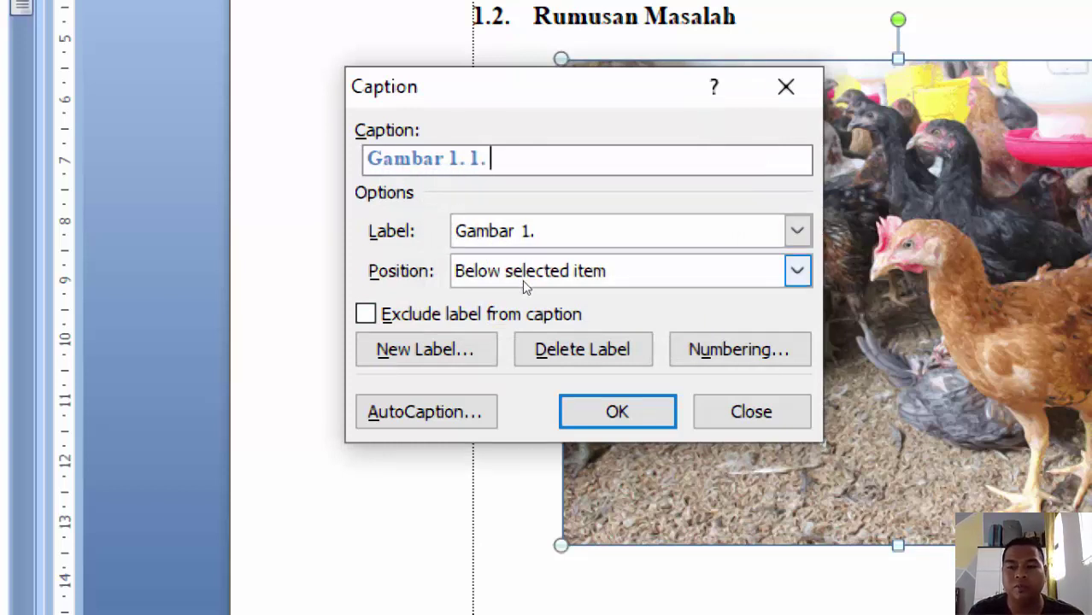
pyautogui.write(' Ayam')
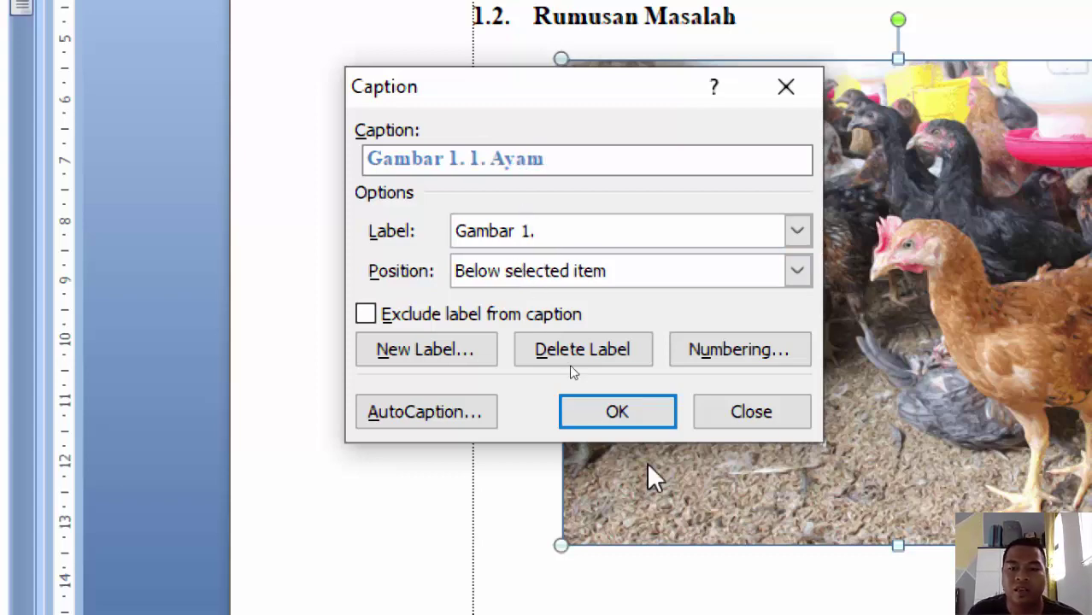
pyautogui.click(617, 414)
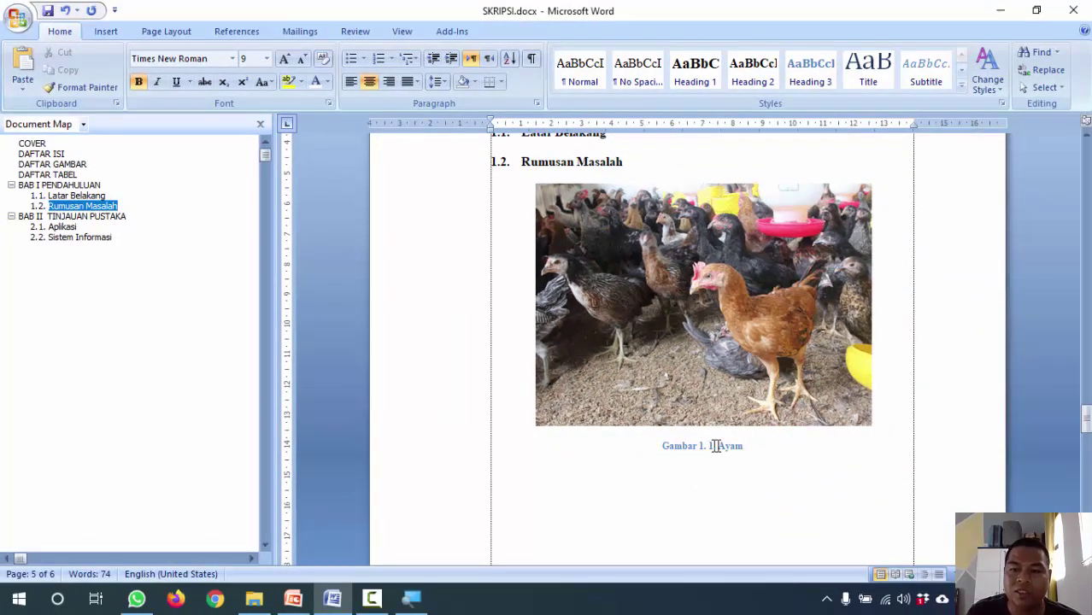
# Format the "Gambar 1. 1. Ayam" caption with automatic font colour, 12 pt size and no bold.
pyautogui.click(446, 461)
pyautogui.click(326, 81)
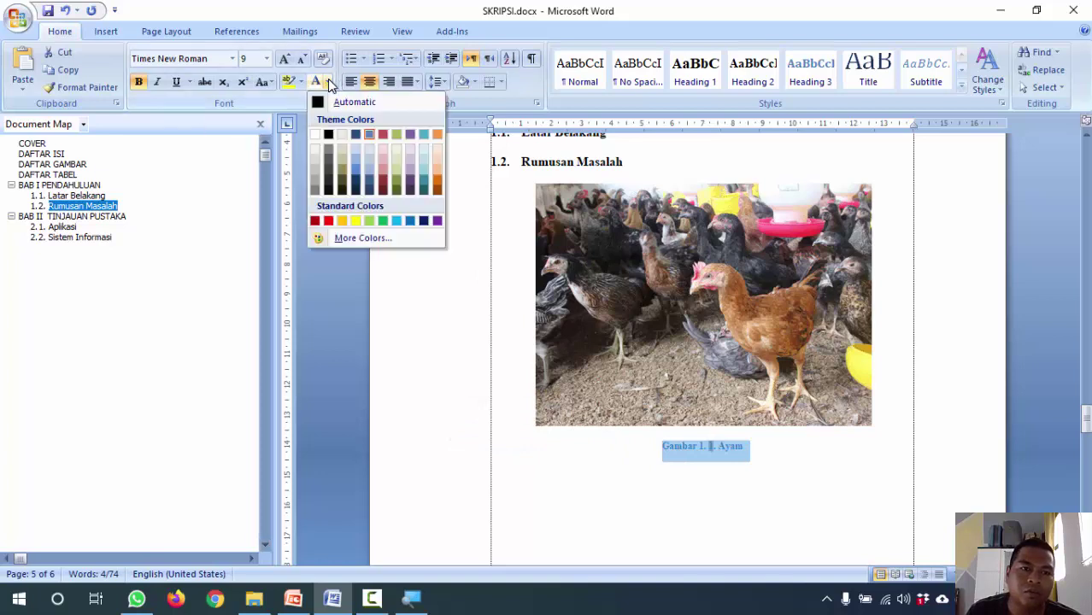
pyautogui.click(342, 102)
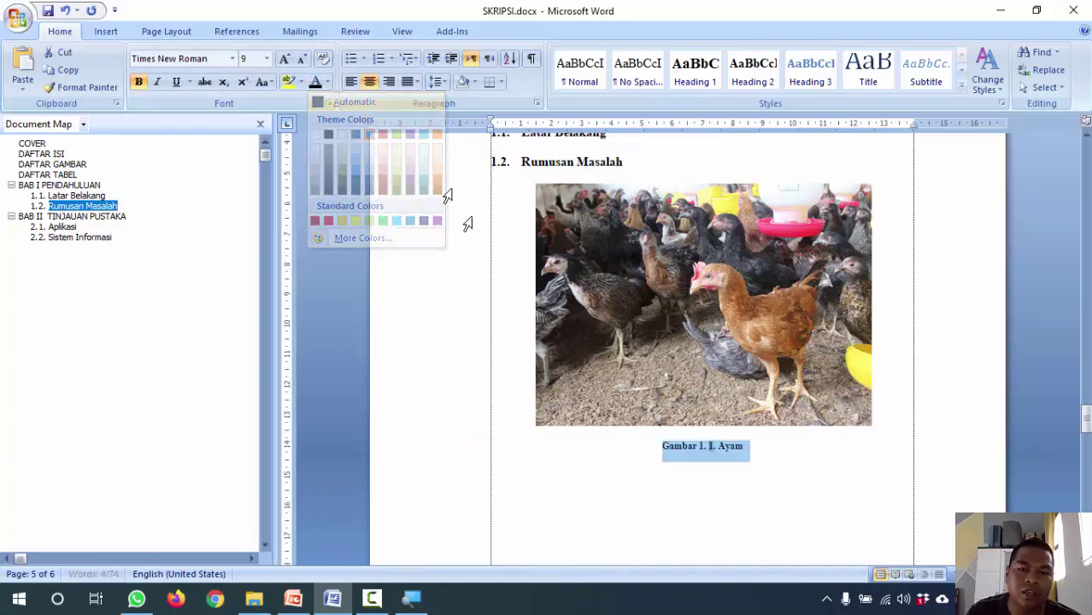
pyautogui.click(267, 58)
pyautogui.click(248, 131)
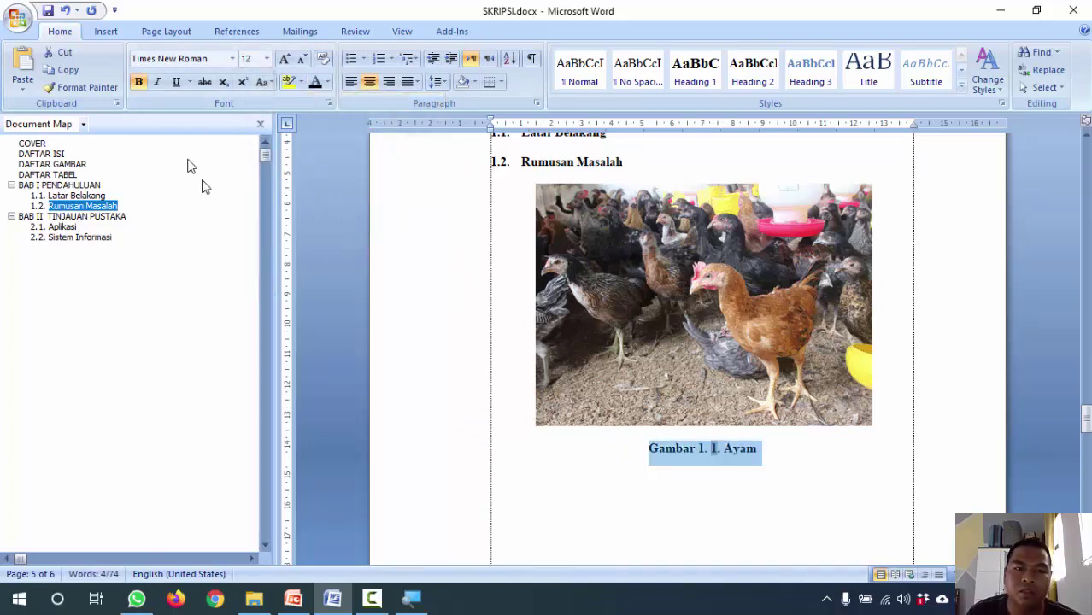
pyautogui.click(138, 81)
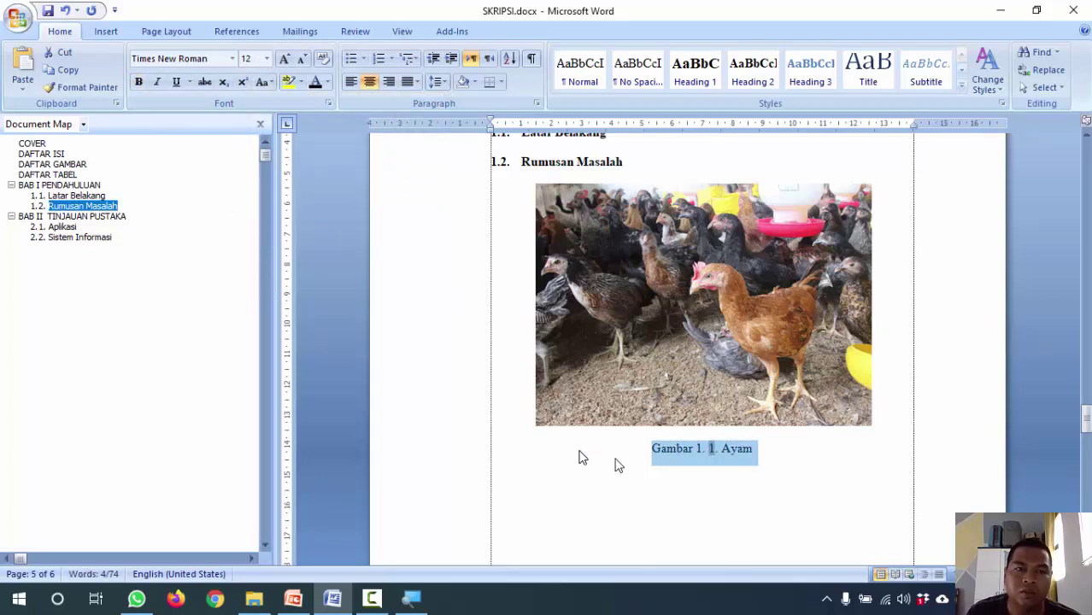
pyautogui.click(713, 400)
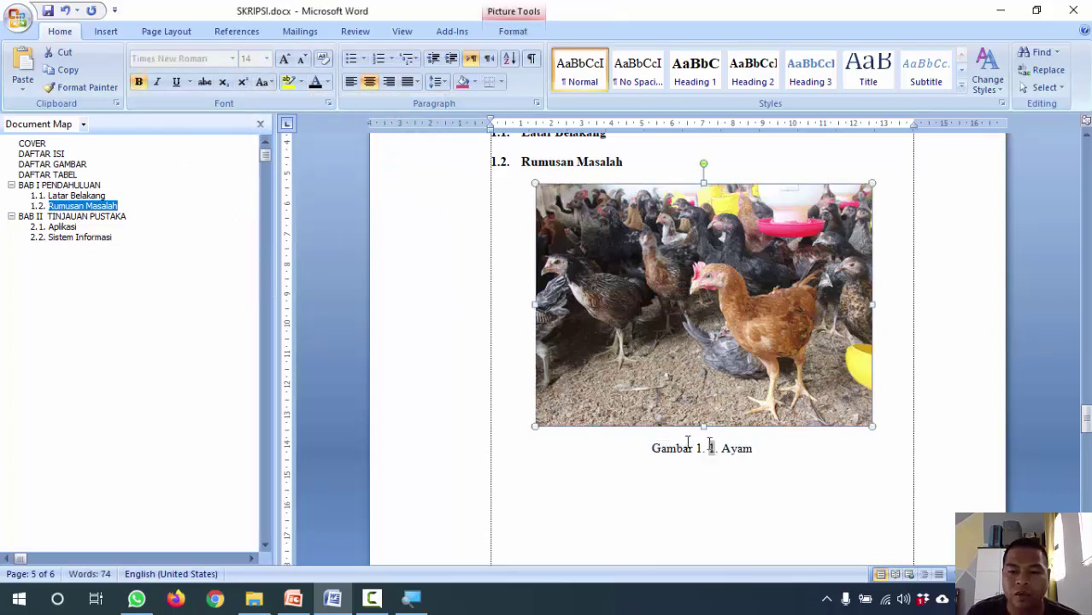
# Add a blank line below heading 2.1 Aplikasi in BAB II.
pyautogui.scroll(2, 629, 478)
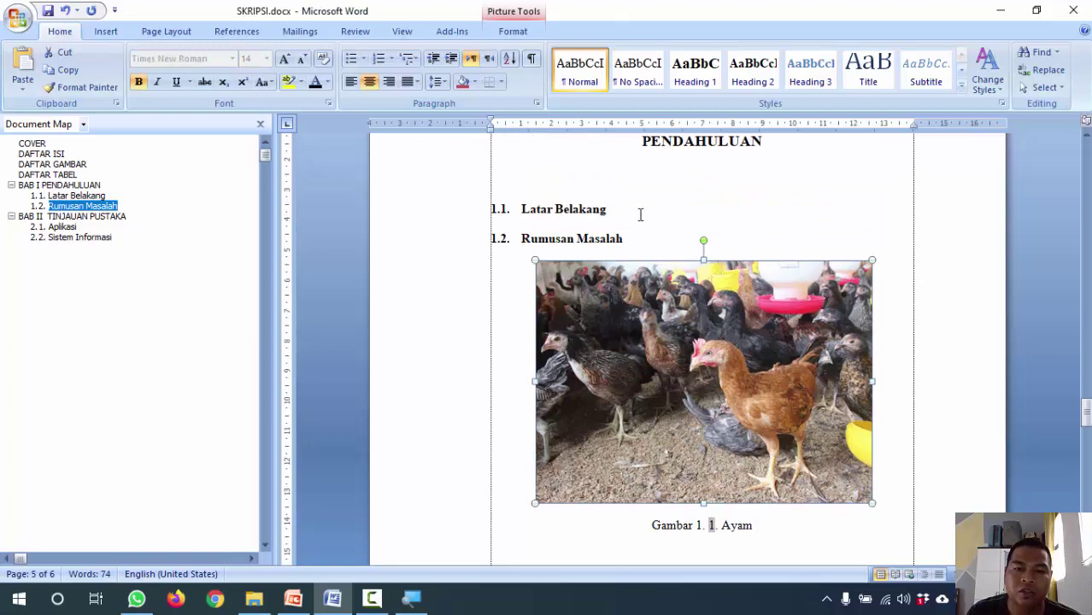
pyautogui.scroll(-15, 658, 295)
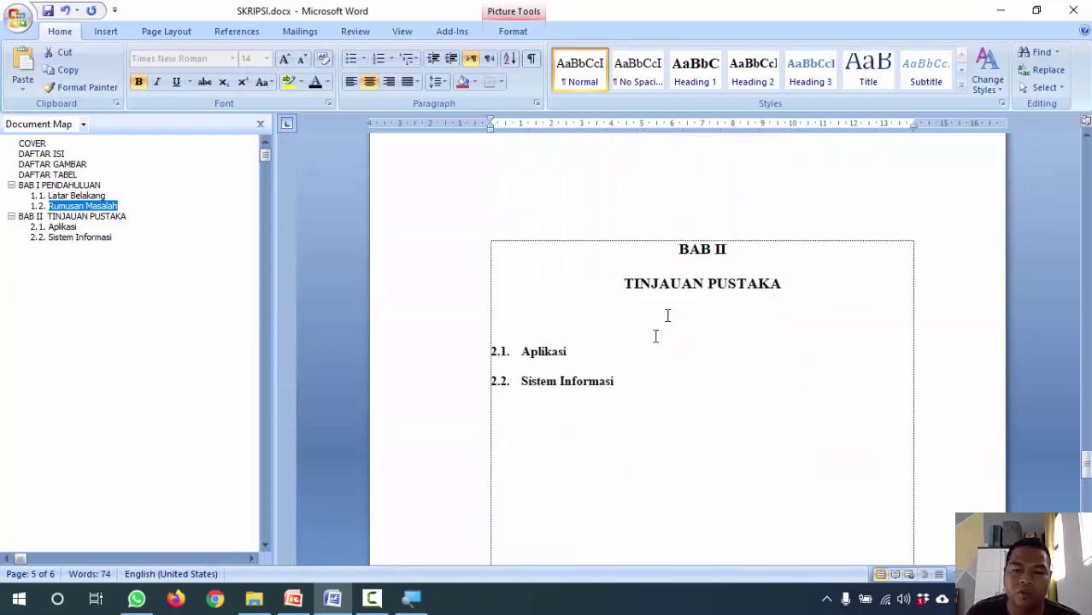
pyautogui.click(625, 359)
pyautogui.press('Return')
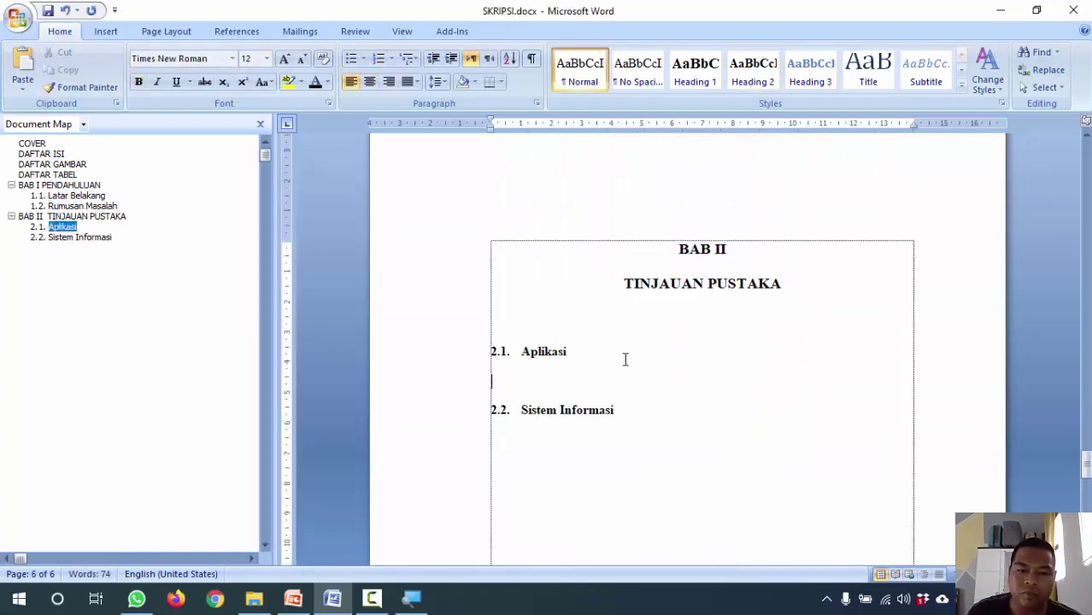
# Add two blank lines between the Ayam caption and the section break, showing the formatting marks only while editing.
pyautogui.scroll(10, 619, 398)
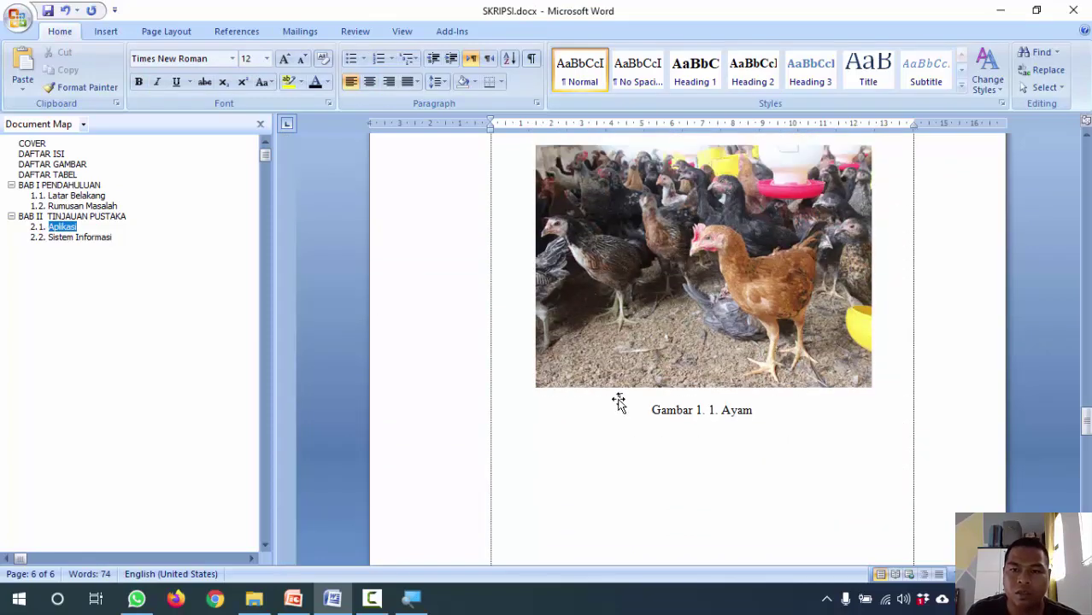
pyautogui.click(803, 422)
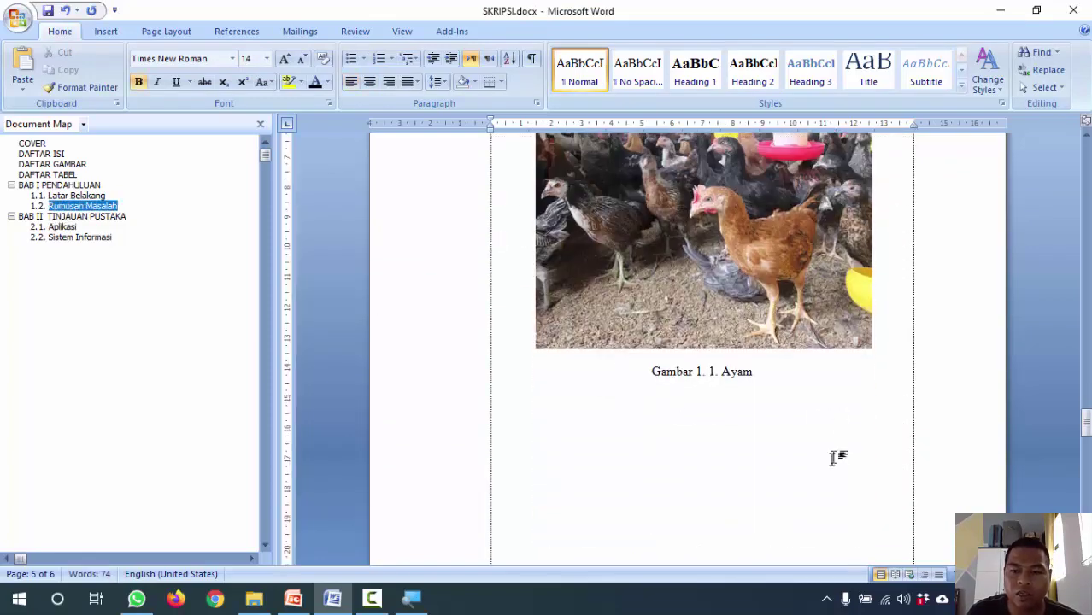
pyautogui.click(842, 381)
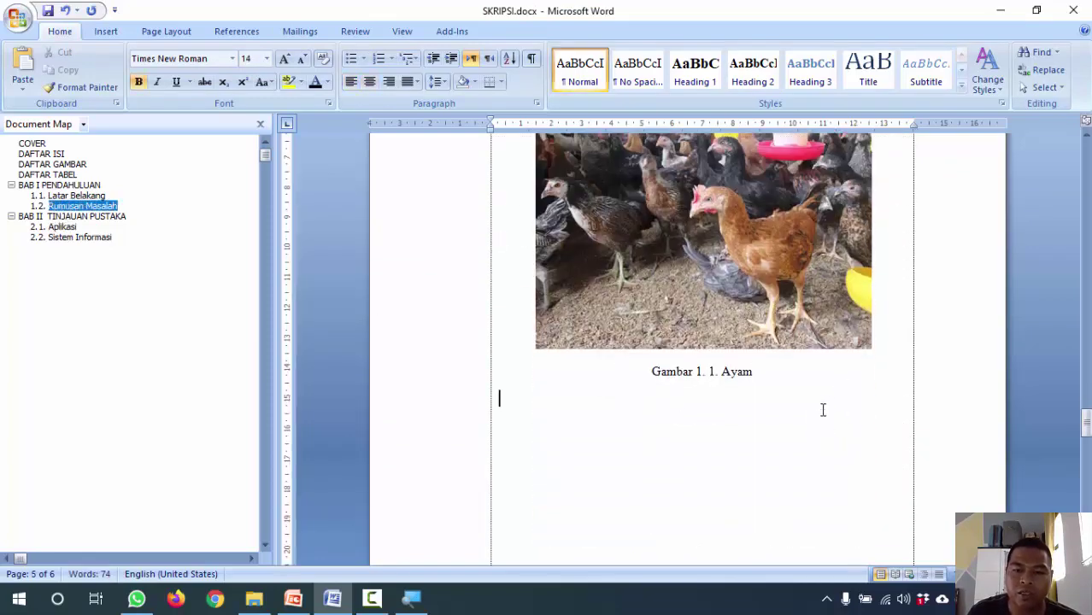
pyautogui.hotkey('ctrl', 'shift', '8')
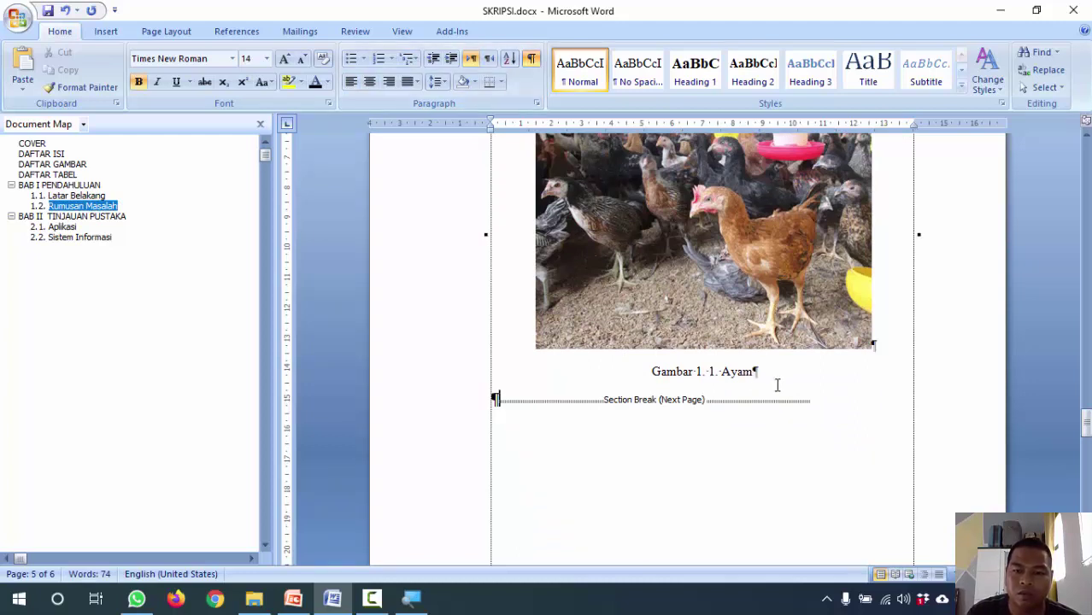
pyautogui.press('Return')
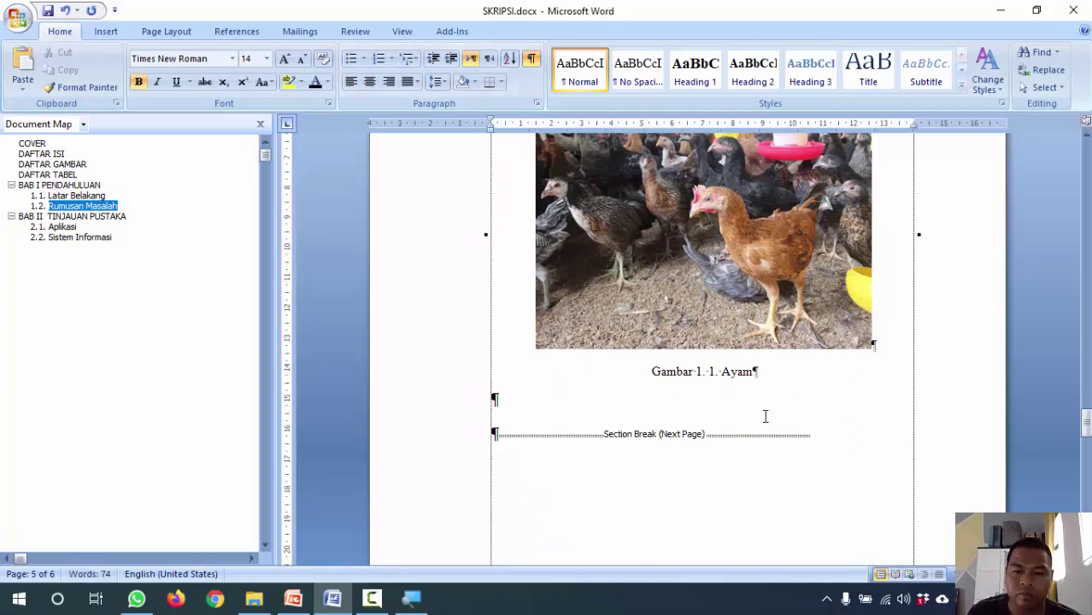
pyautogui.press('Return')
pyautogui.click(530, 58)
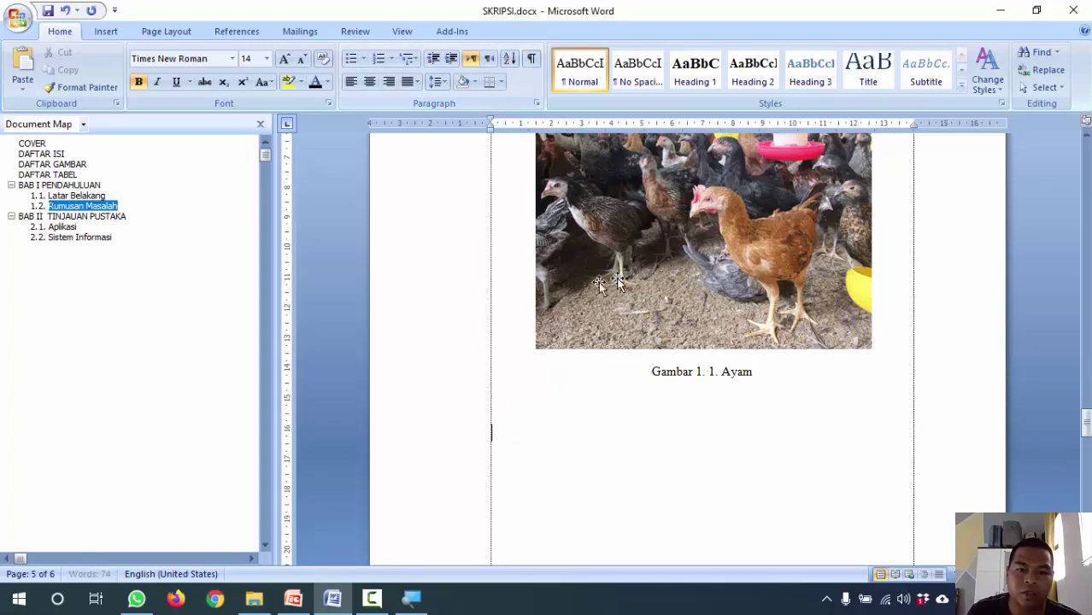
# Insert the flower picture bg.jpg from the Pictures folder below the Ayam caption.
pyautogui.click(106, 30)
pyautogui.click(173, 66)
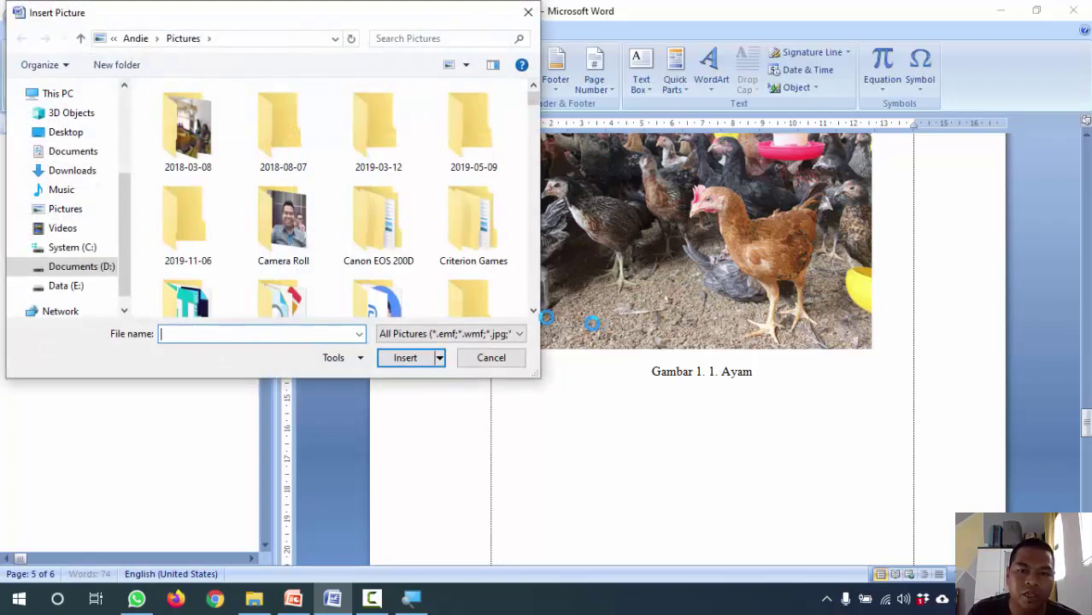
pyautogui.scroll(-5, 361, 256)
pyautogui.scroll(-5, 325, 269)
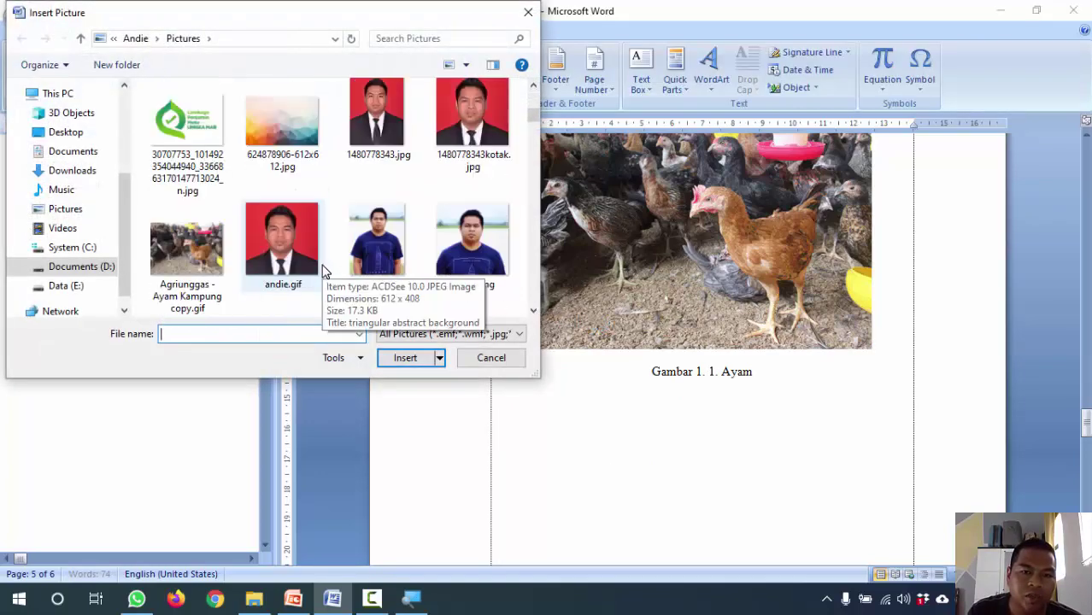
pyautogui.scroll(-6, 325, 270)
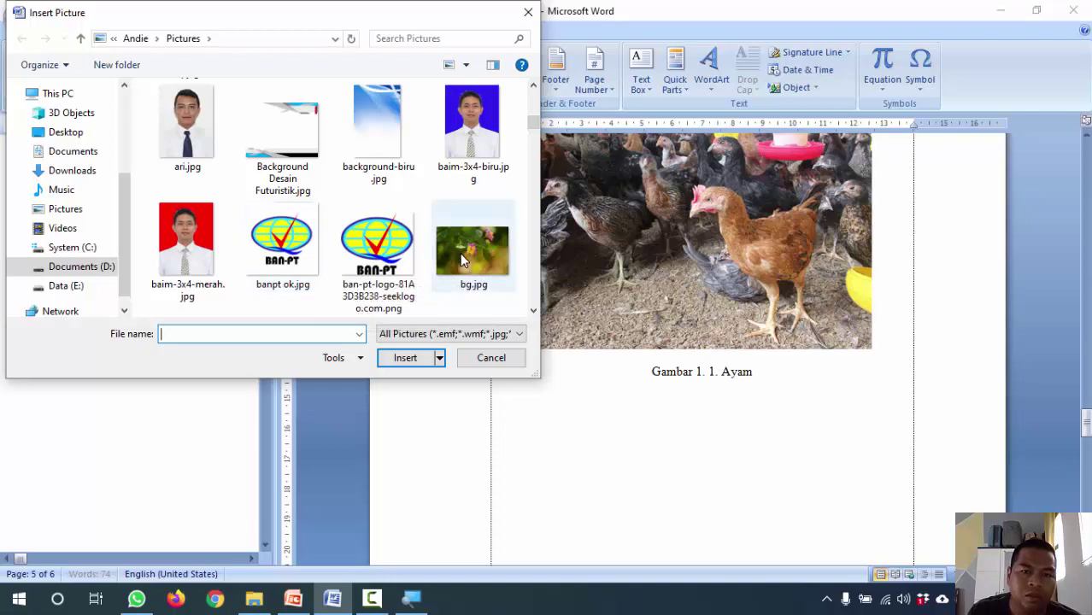
pyautogui.click(460, 253)
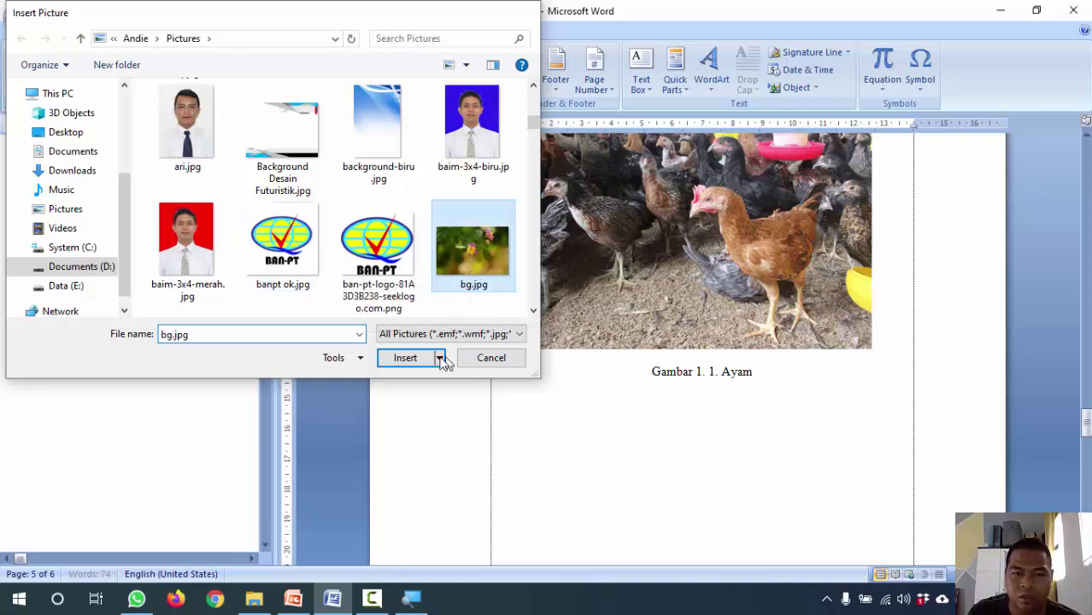
pyautogui.click(440, 359)
pyautogui.scroll(-1, 718, 395)
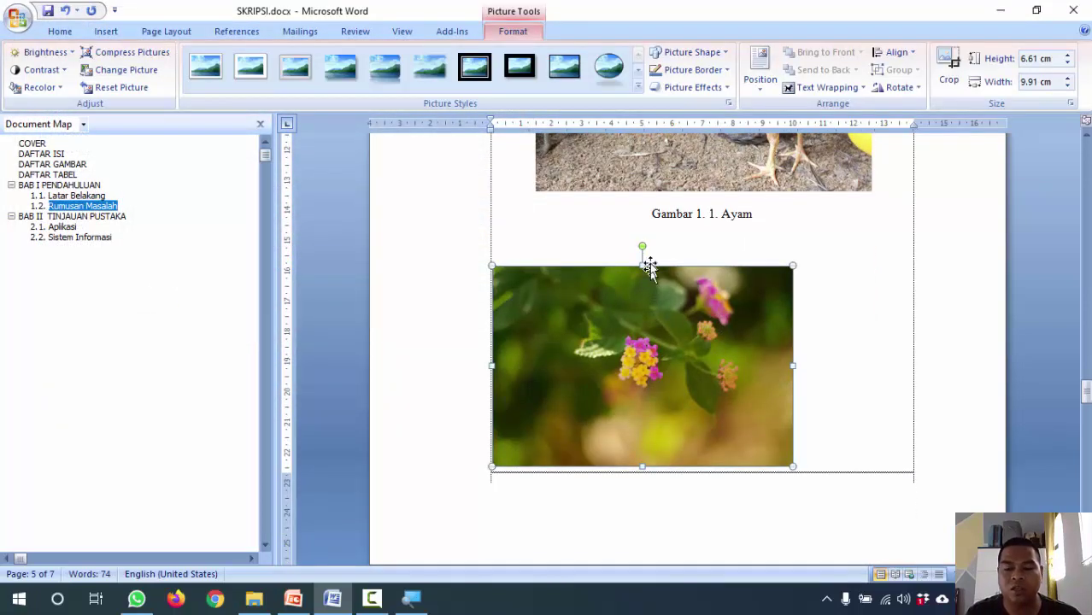
# Delete the blank line above the flower picture and centre the picture.
pyautogui.click(607, 243)
pyautogui.press('Delete')
pyautogui.click(695, 319)
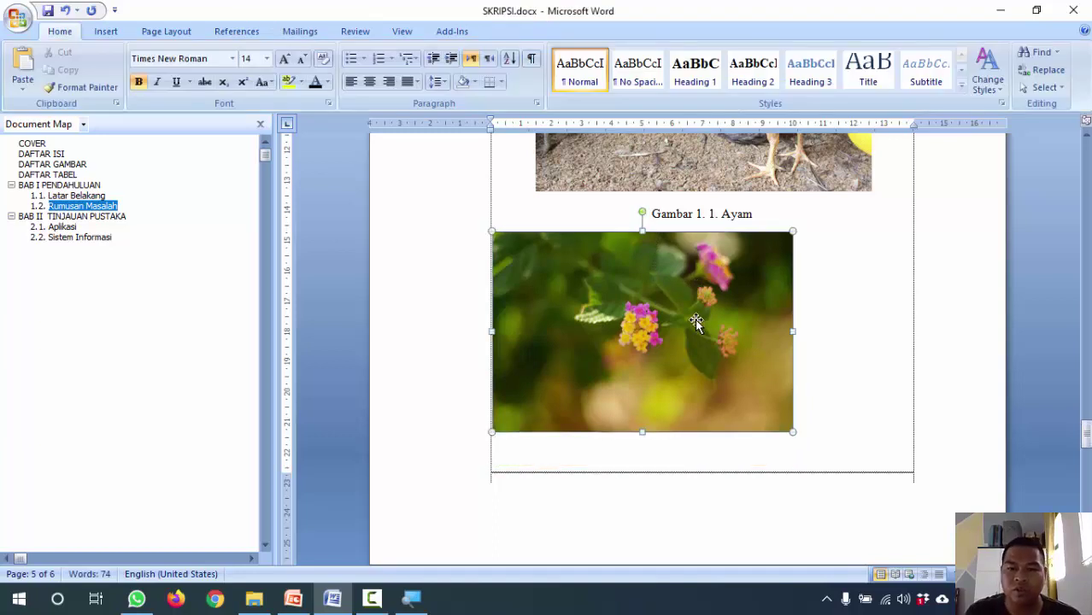
pyautogui.hotkey('ctrl', 'e')
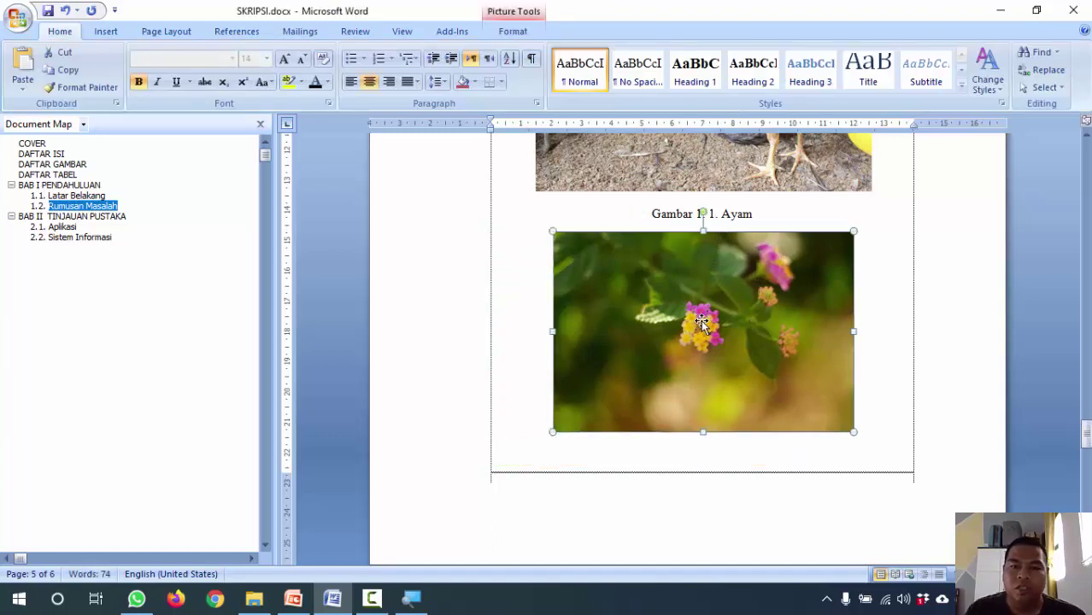
# Insert the caption "Gambar 1. 2. Bunga" below the flower picture using the Gambar 1. label.
pyautogui.rightClick(700, 330)
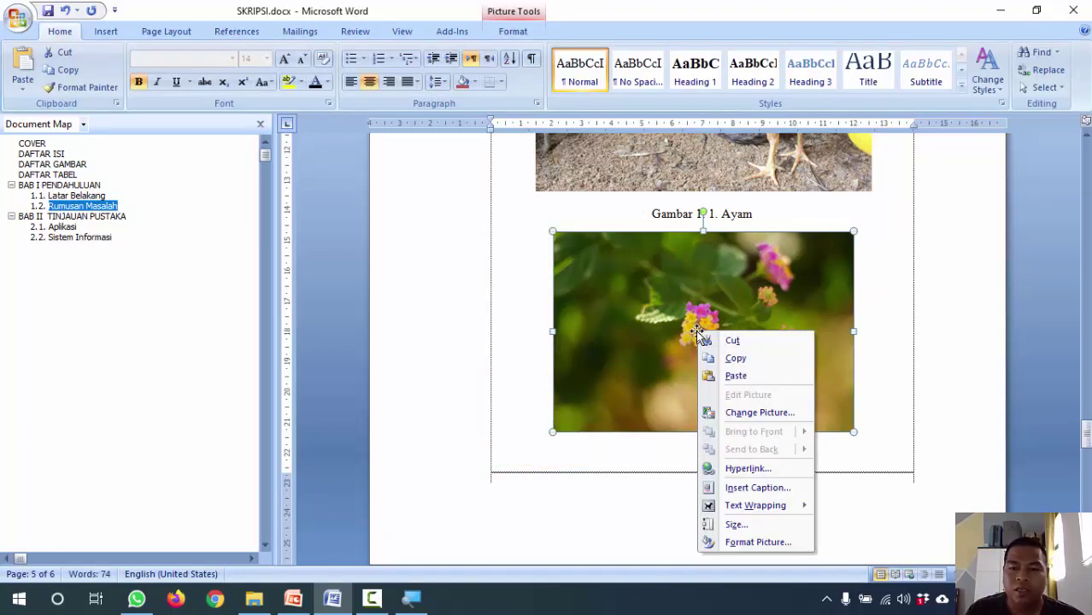
pyautogui.click(739, 488)
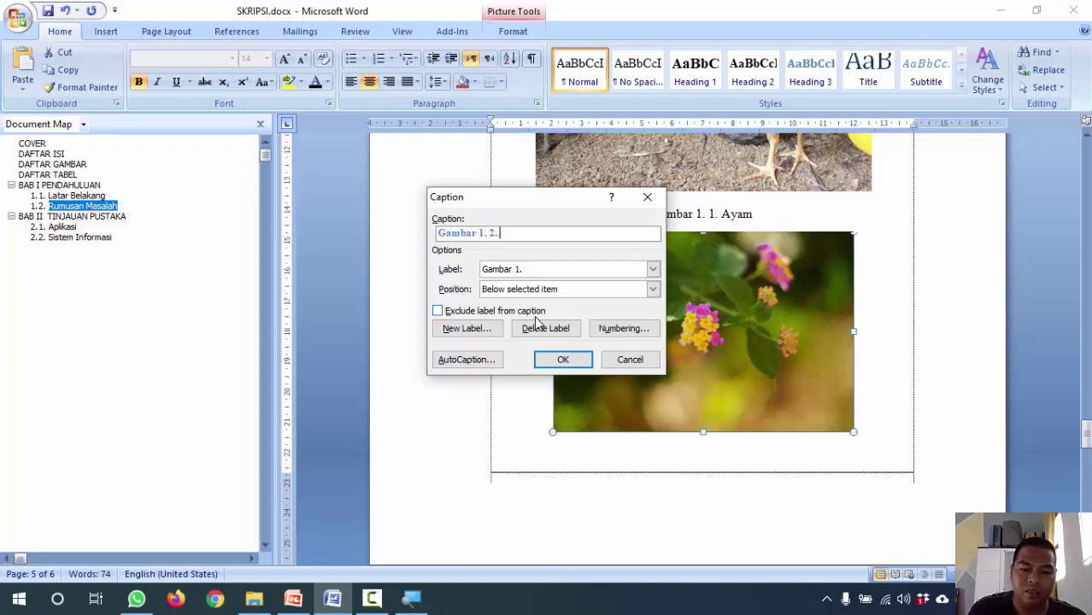
pyautogui.click(588, 360)
# Format the "Gambar 1. 2. Bunga" caption in black at 12 pt without bold.
pyautogui.click(461, 464)
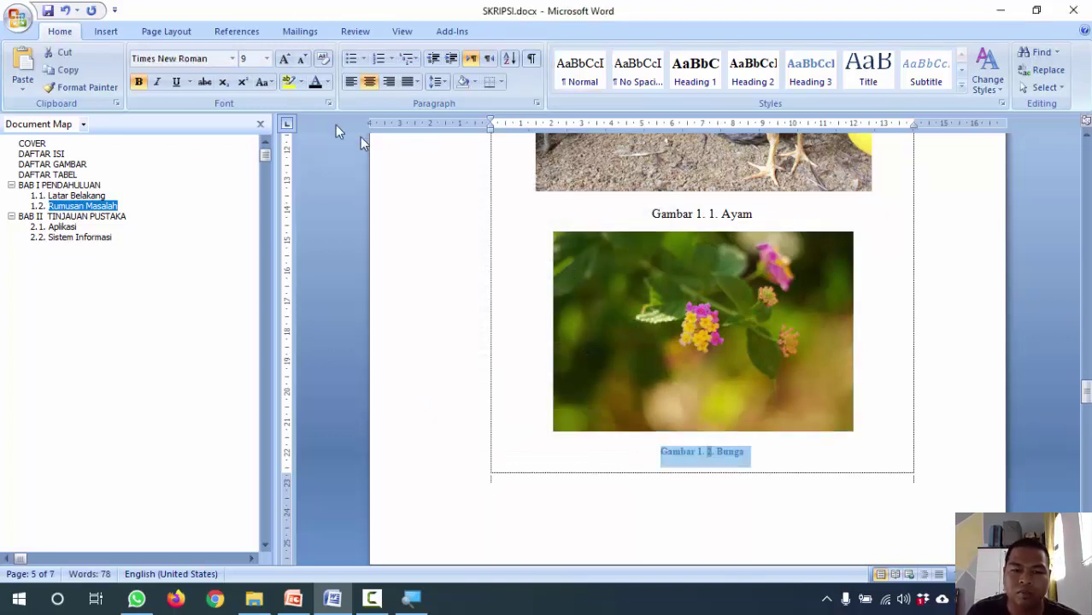
pyautogui.click(266, 58)
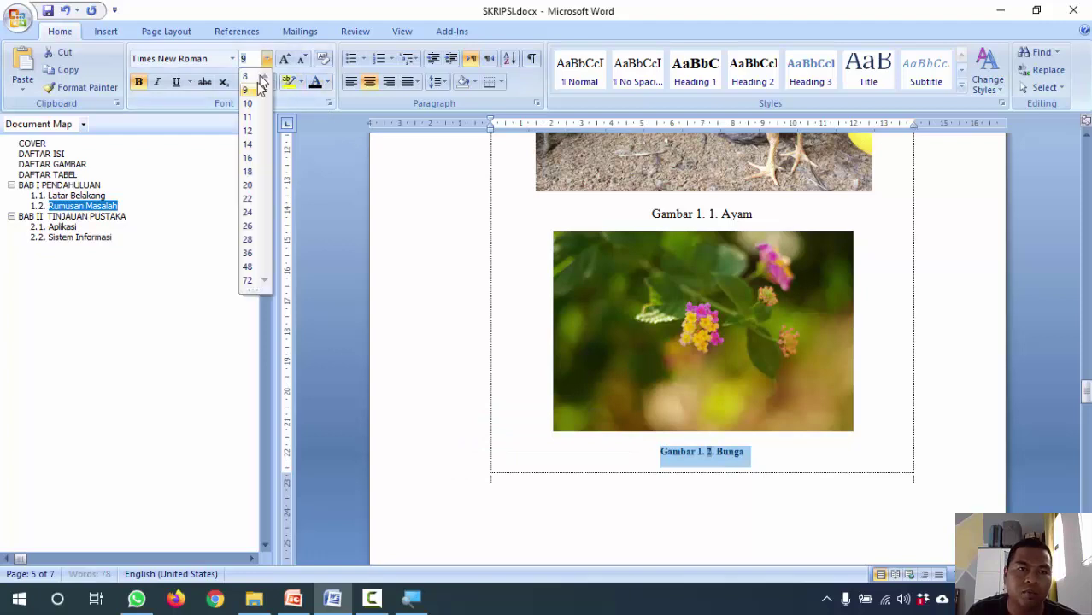
pyautogui.click(247, 130)
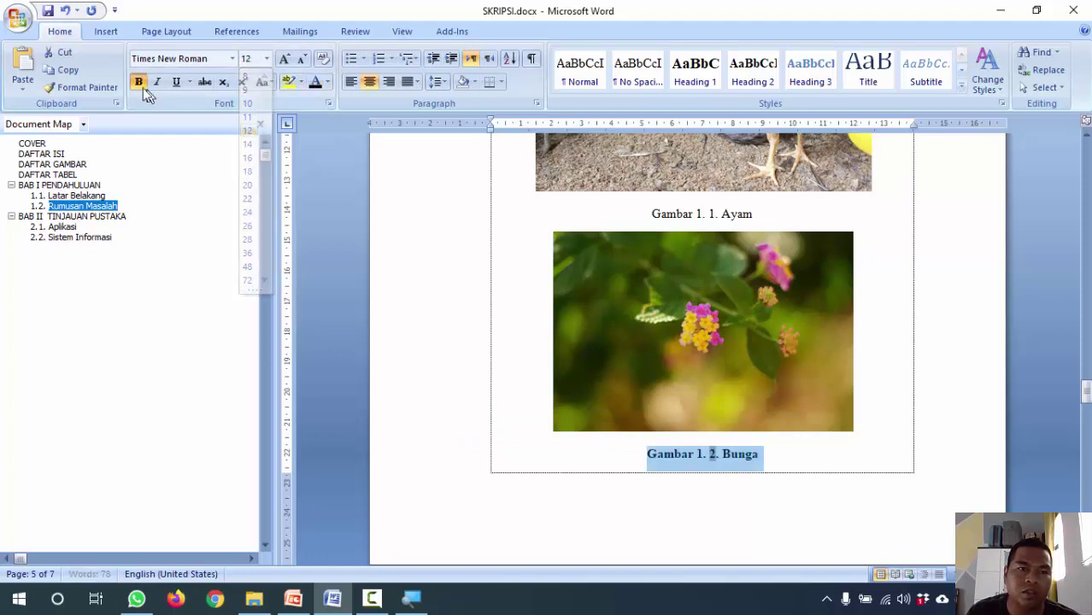
pyautogui.click(765, 452)
# Remove the empty paragraph between the Bunga caption and the section break, showing the formatting marks only while editing.
pyautogui.scroll(-8, 772, 442)
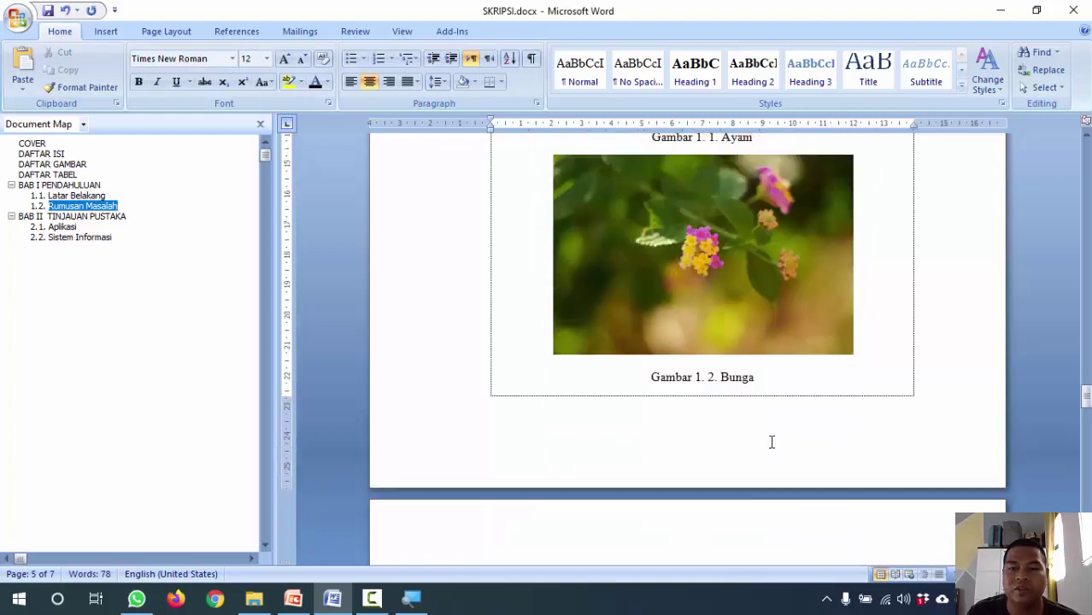
pyautogui.scroll(3, 772, 441)
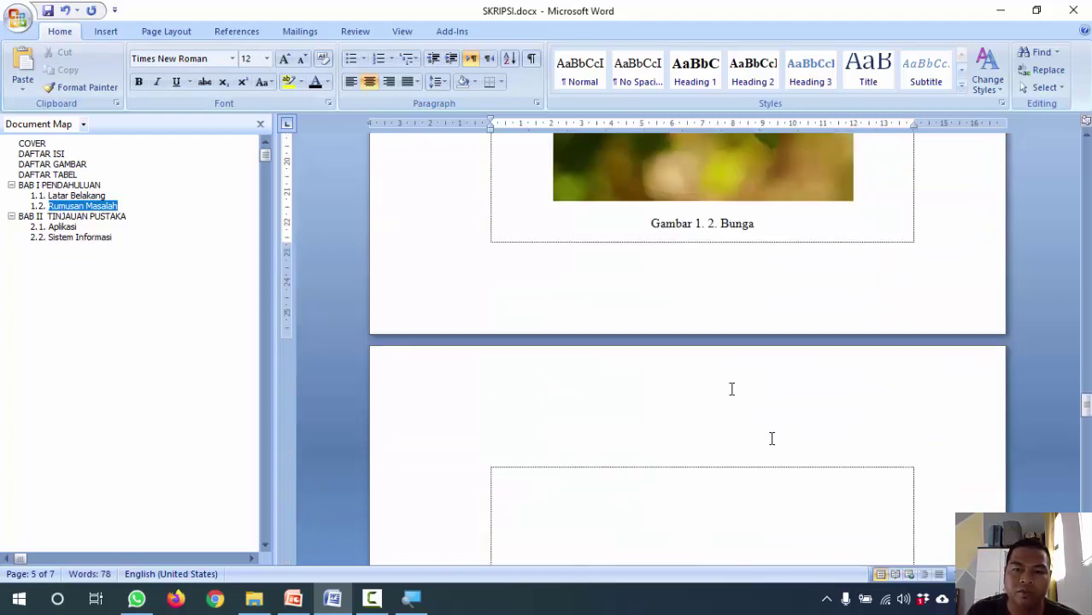
pyautogui.click(531, 60)
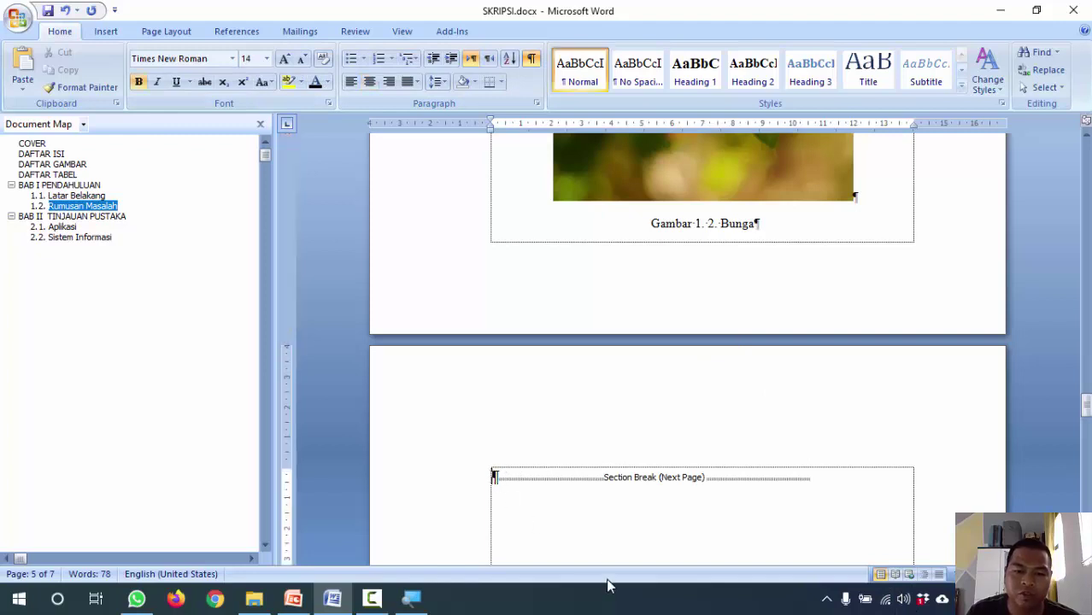
pyautogui.press('BackSpace')
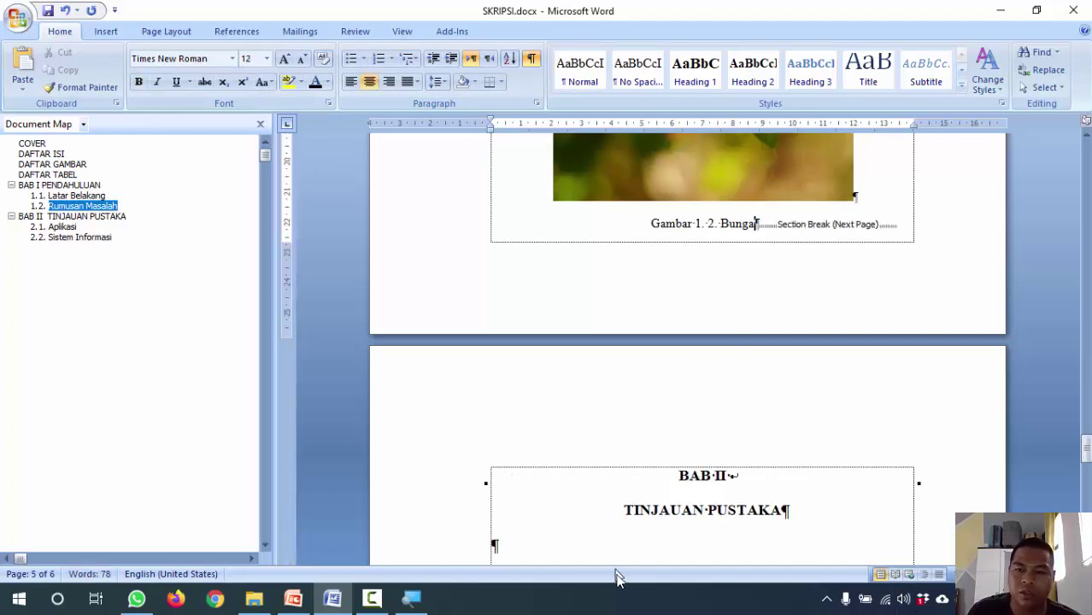
pyautogui.click(529, 60)
# Insert the picture buras1.jpg below the 2.1. Aplikasi heading with the formatting marks hidden, and add a blank line after the picture.
pyautogui.scroll(-5, 694, 383)
pyautogui.click(588, 318)
pyautogui.click(600, 344)
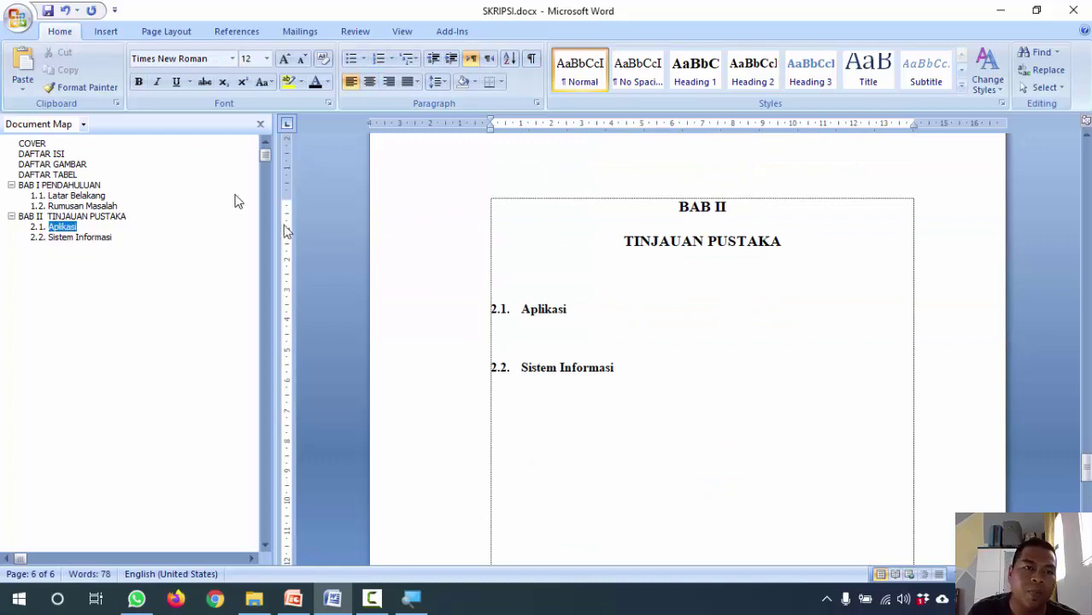
pyautogui.click(106, 32)
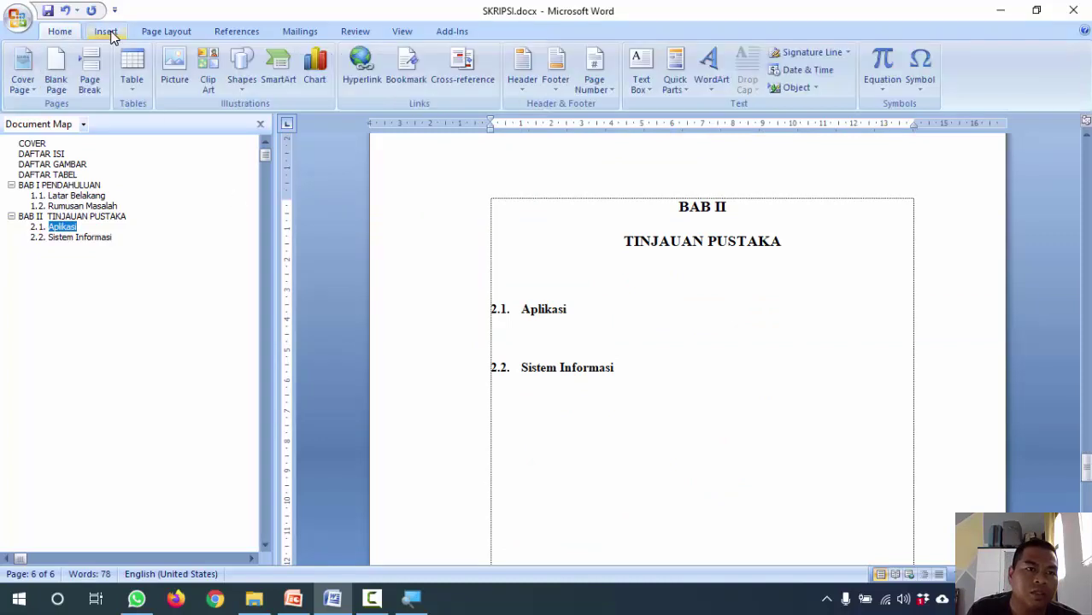
pyautogui.click(173, 73)
pyautogui.scroll(-10, 376, 291)
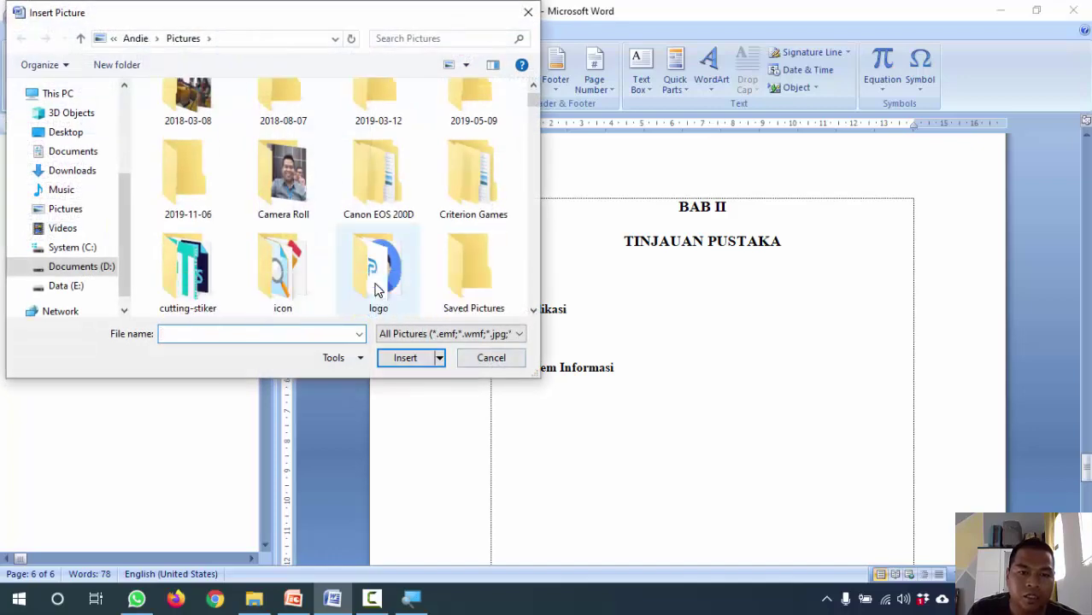
pyautogui.scroll(-8, 376, 291)
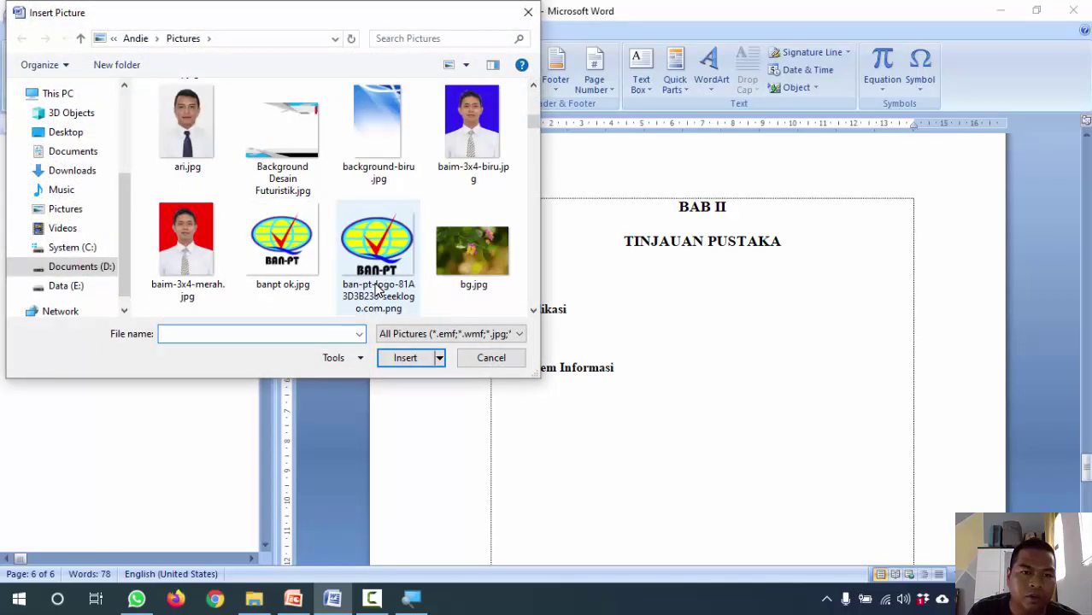
pyautogui.scroll(-2, 376, 291)
pyautogui.scroll(3, 374, 286)
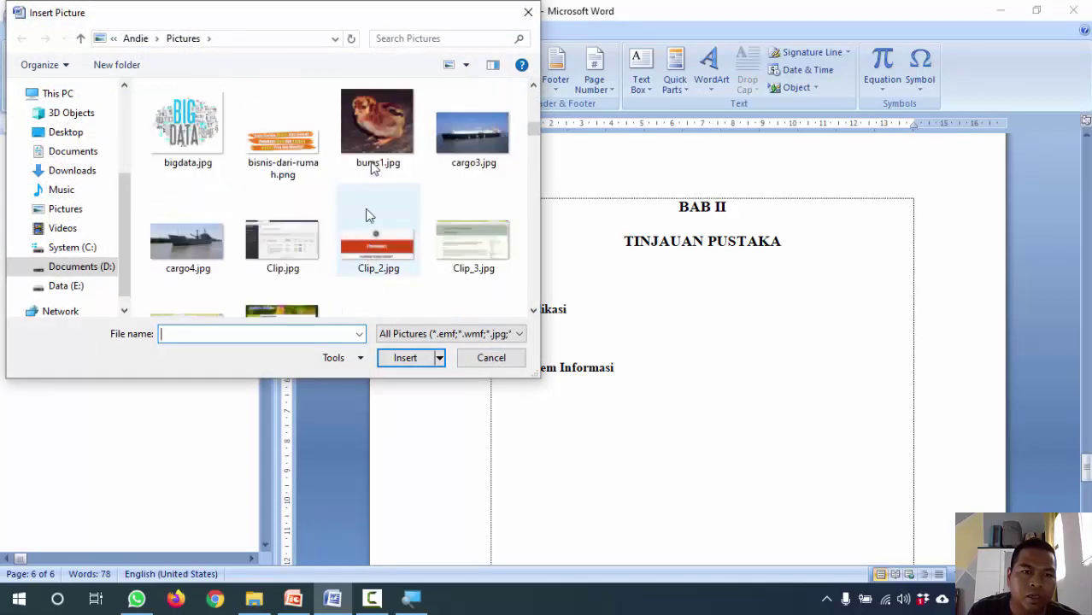
pyautogui.click(371, 138)
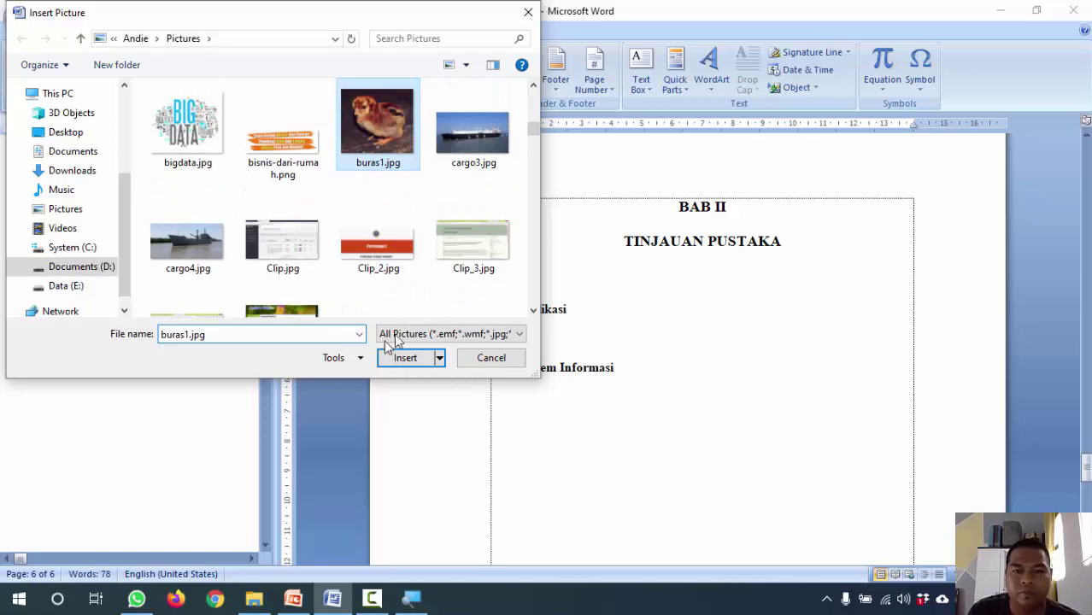
pyautogui.click(405, 358)
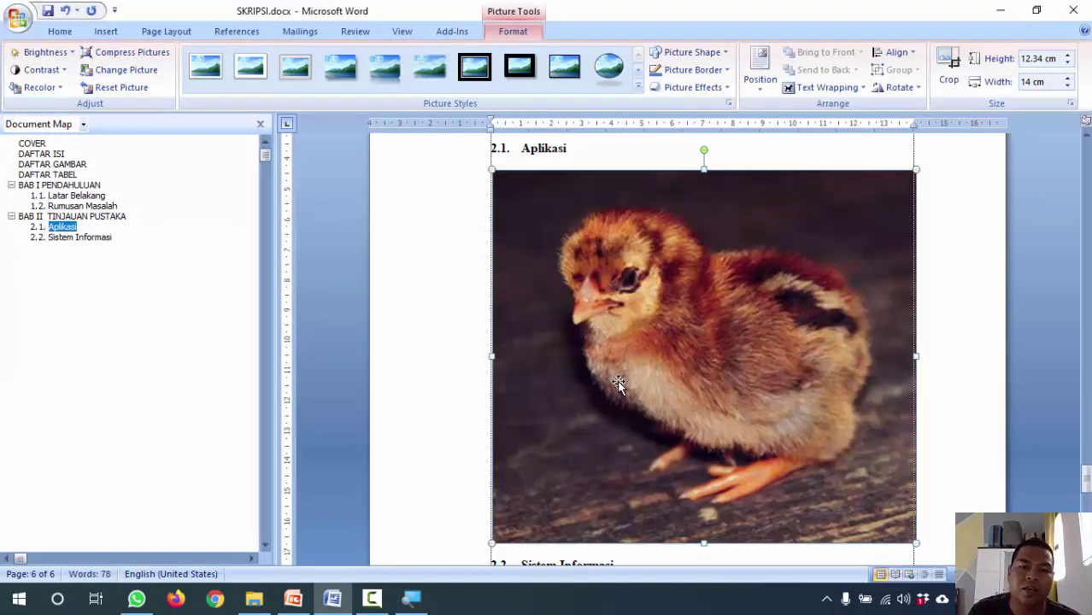
pyautogui.click(947, 525)
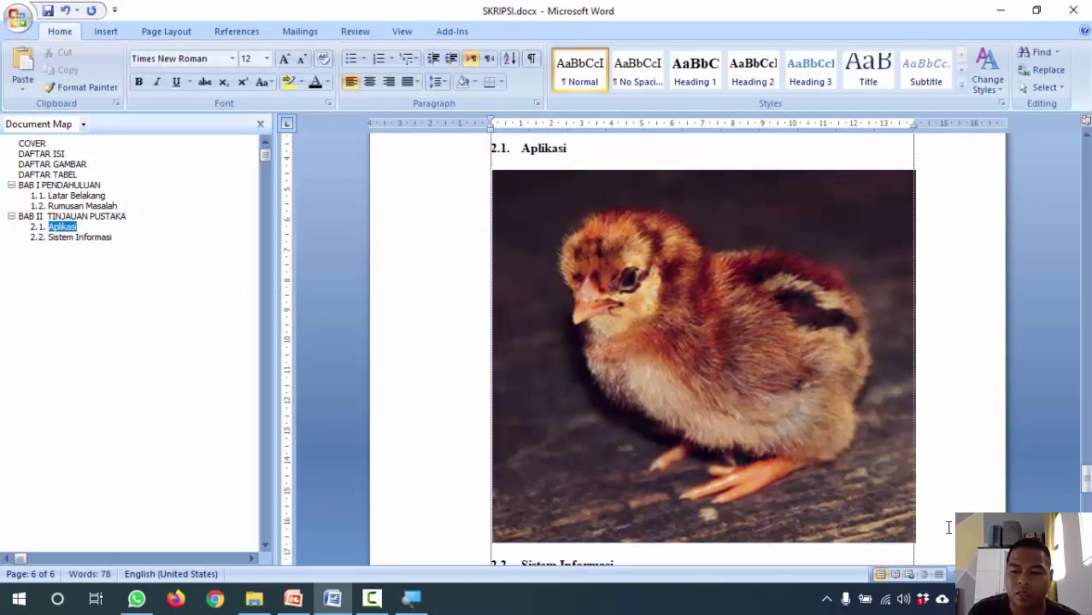
pyautogui.press('Return')
# Start a caption for the chick picture and create a new caption label named "Gambar 2.".
pyautogui.click(720, 383)
pyautogui.rightClick(721, 382)
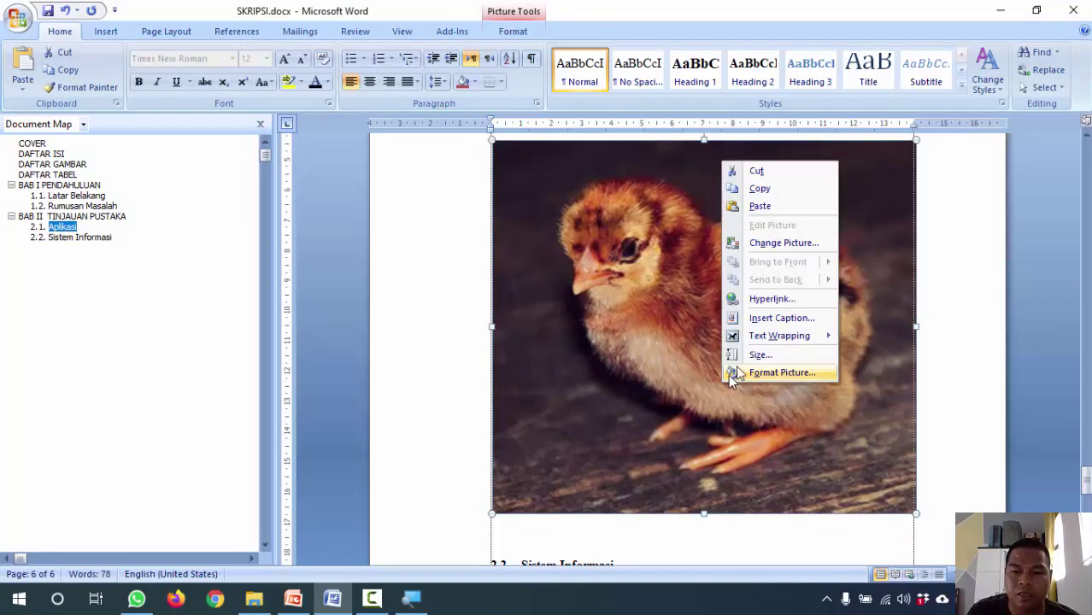
pyautogui.click(757, 323)
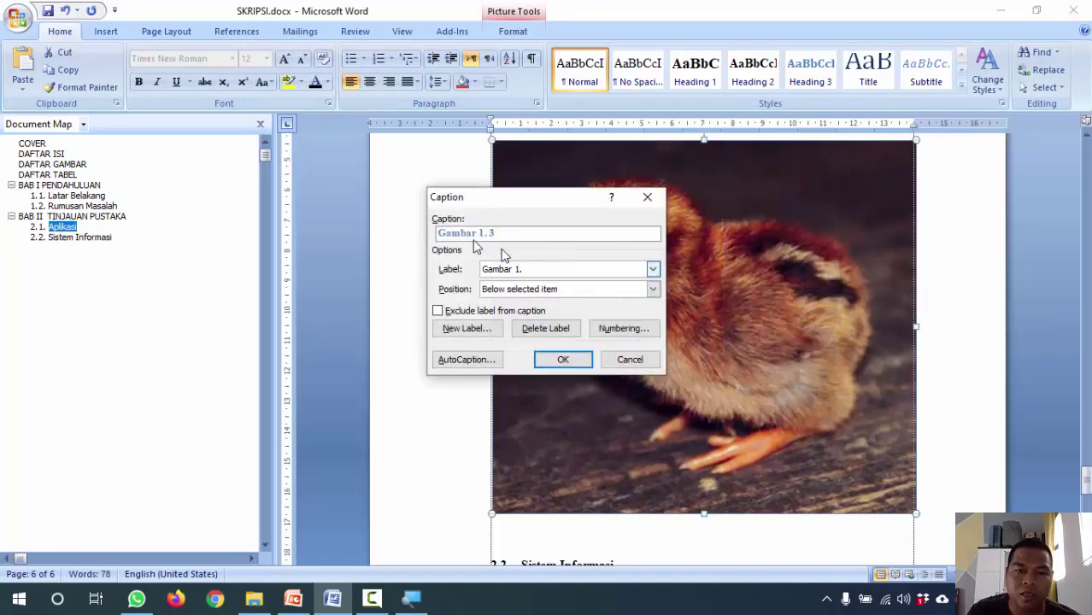
pyautogui.click(469, 332)
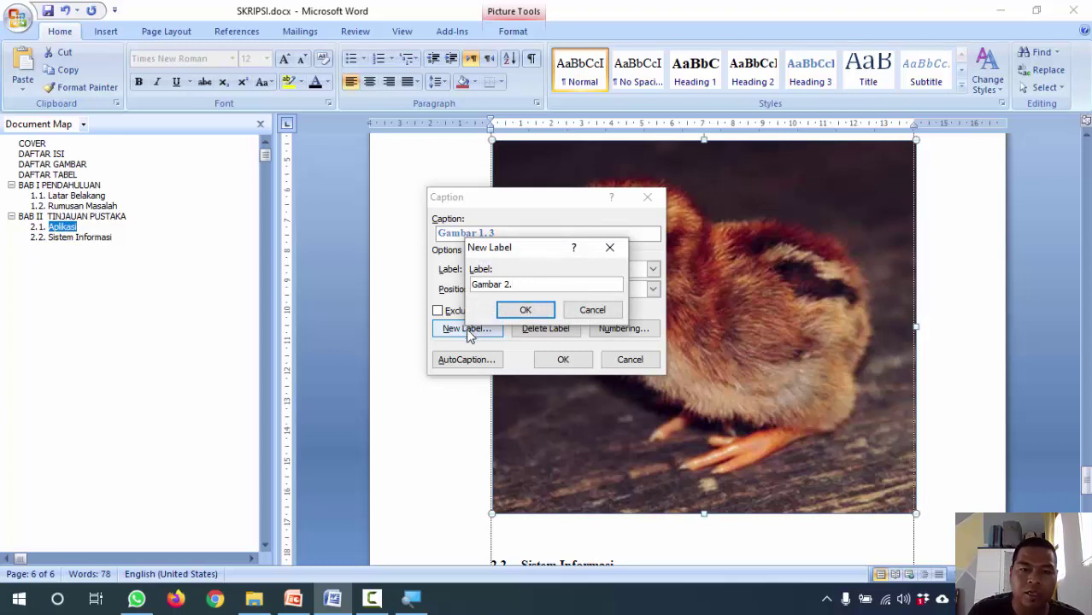
pyautogui.click(517, 311)
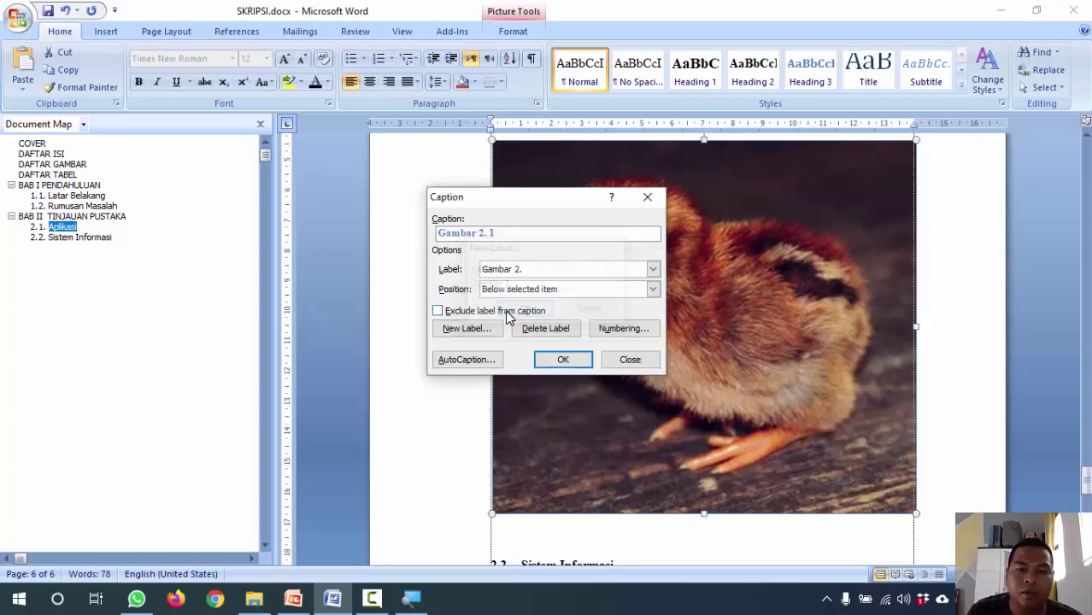
# Insert the caption "Gambar 2. 1. Anak Ayam" below the chick picture using the Gambar 2. label.
pyautogui.click(652, 269)
pyautogui.click(554, 303)
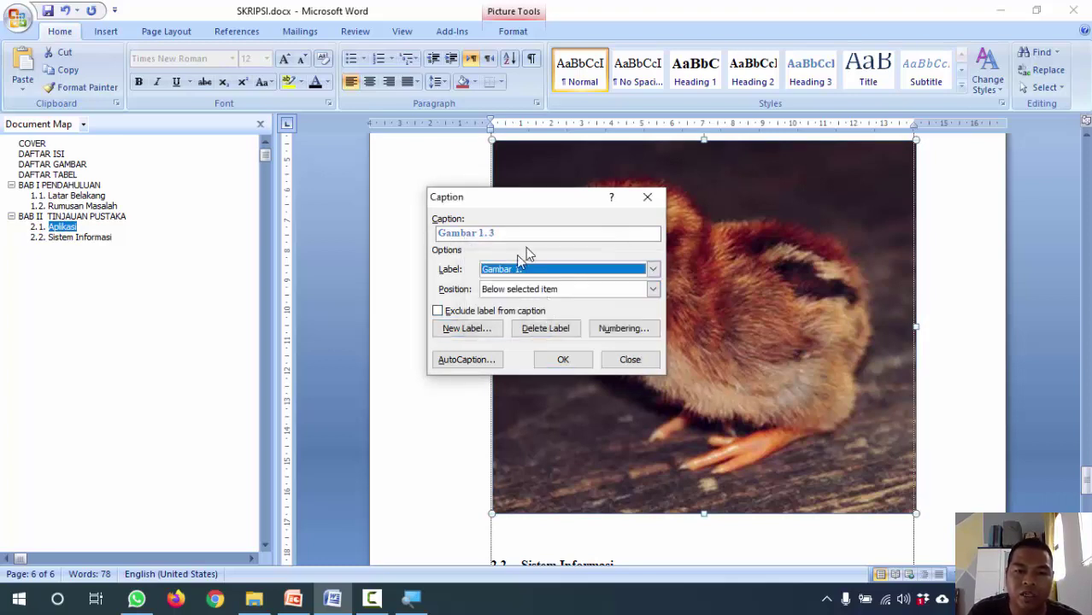
pyautogui.click(652, 269)
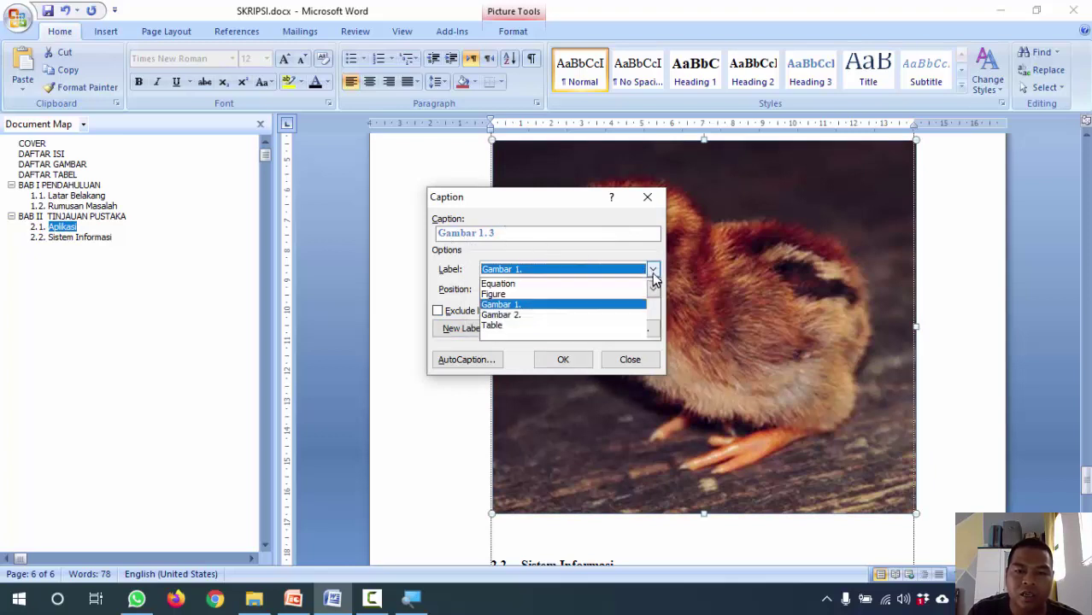
pyautogui.click(552, 313)
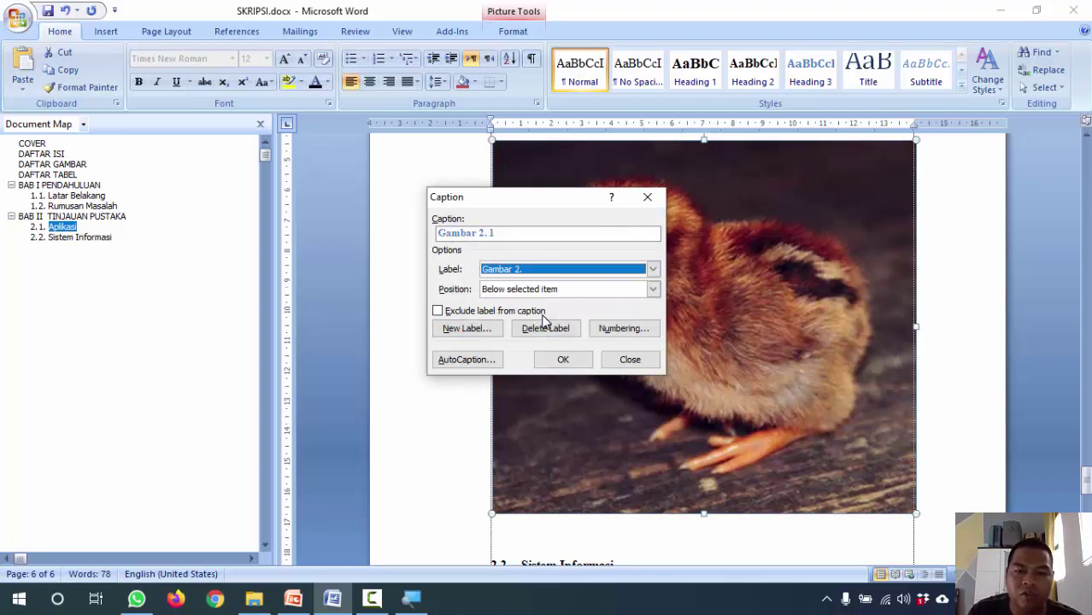
pyautogui.click(503, 236)
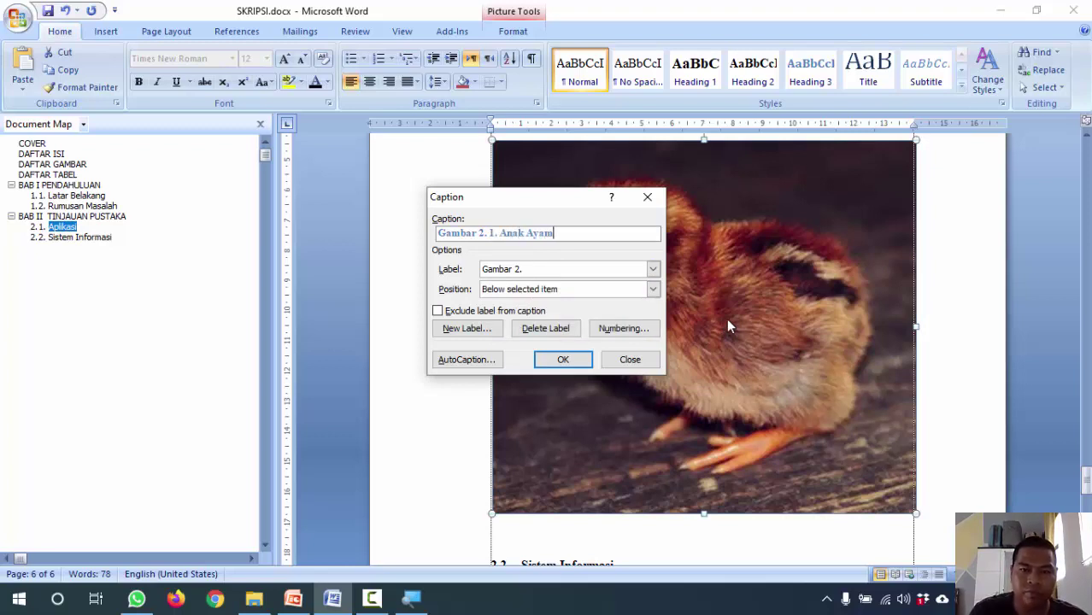
pyautogui.click(561, 359)
# Format the "Gambar 2. 1. Anak Ayam" caption as centred black 12 pt text without bold, and save the document.
pyautogui.scroll(-3, 558, 359)
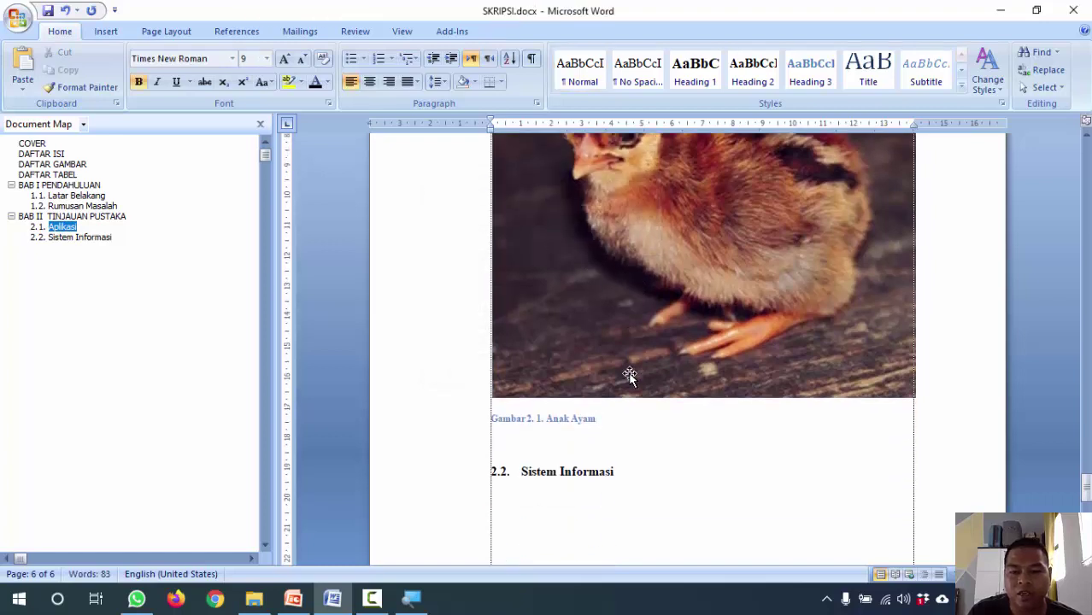
pyautogui.click(455, 421)
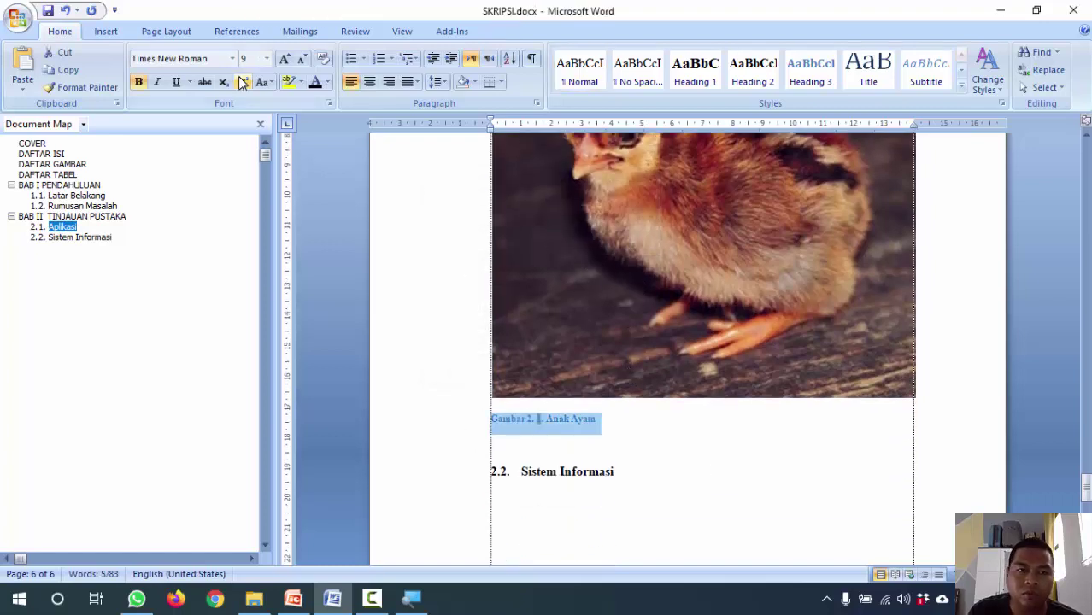
pyautogui.click(369, 87)
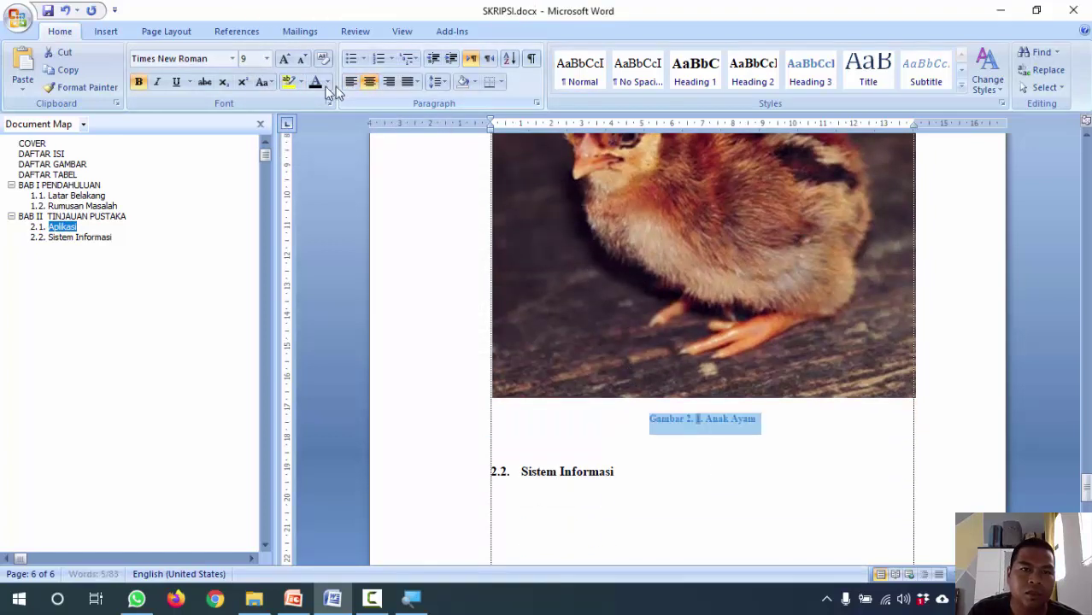
pyautogui.click(314, 81)
pyautogui.click(267, 58)
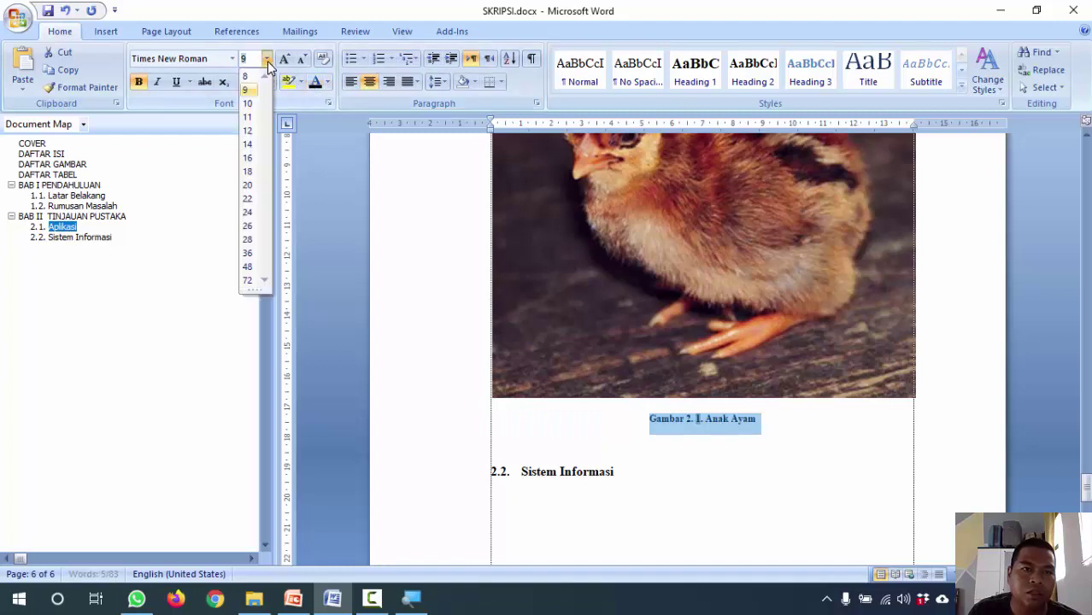
pyautogui.click(247, 130)
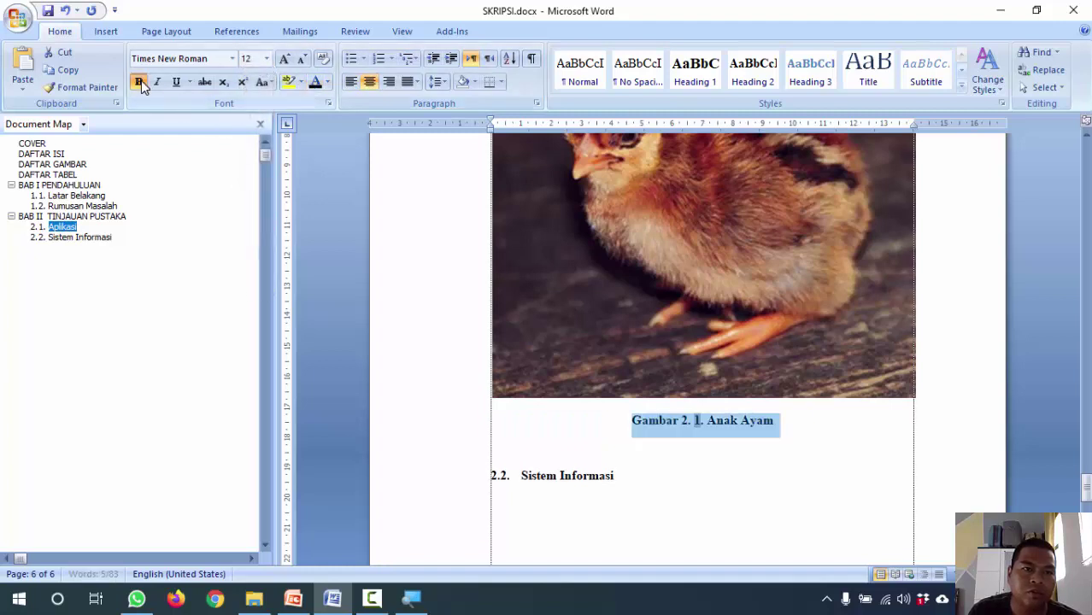
pyautogui.click(786, 426)
pyautogui.hotkey('ctrl', 's')
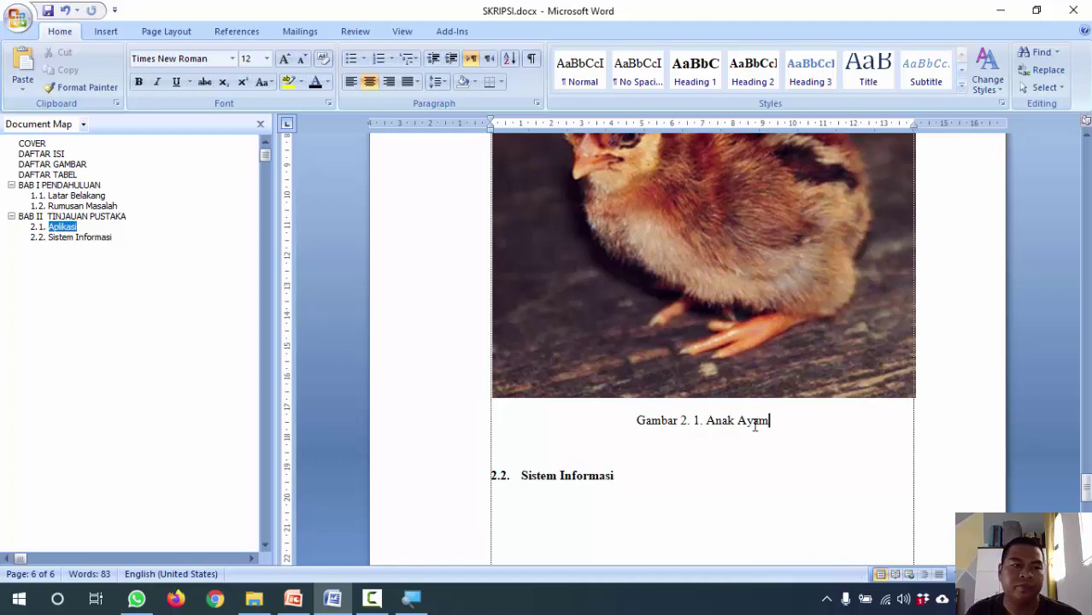
# Show the formatting marks, add an empty paragraph between the DAFTAR GAMBAR heading and its page break, and save the document.
pyautogui.click(59, 165)
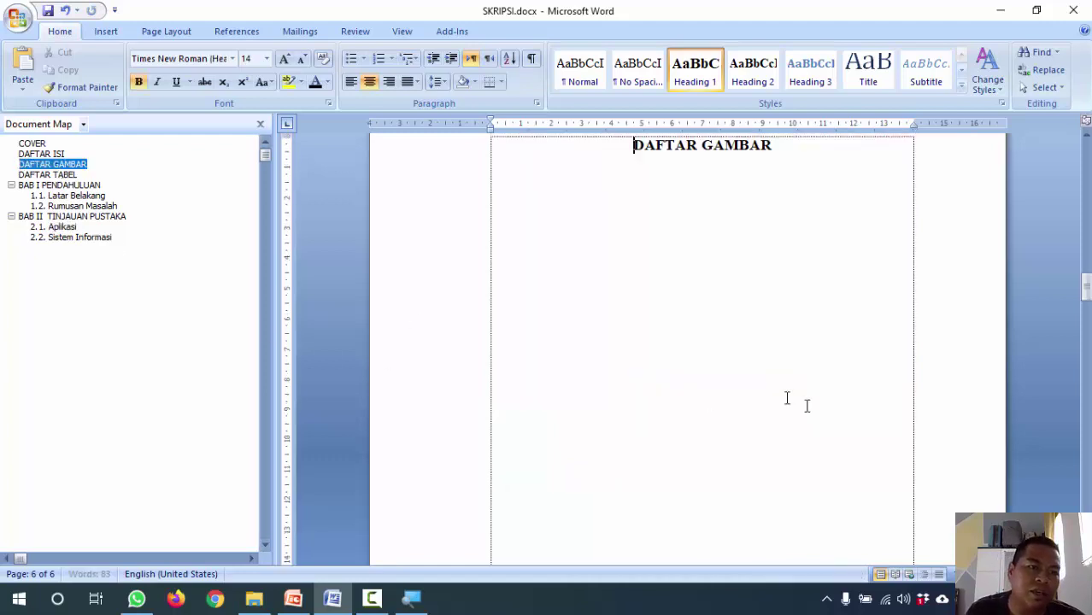
pyautogui.click(531, 58)
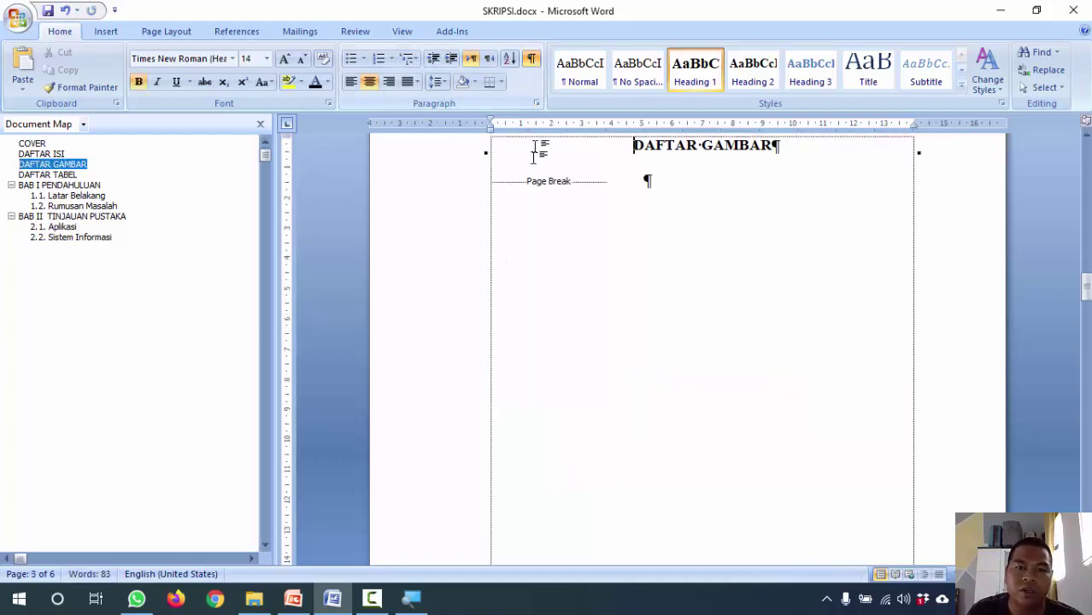
pyautogui.click(492, 182)
pyautogui.press('Return')
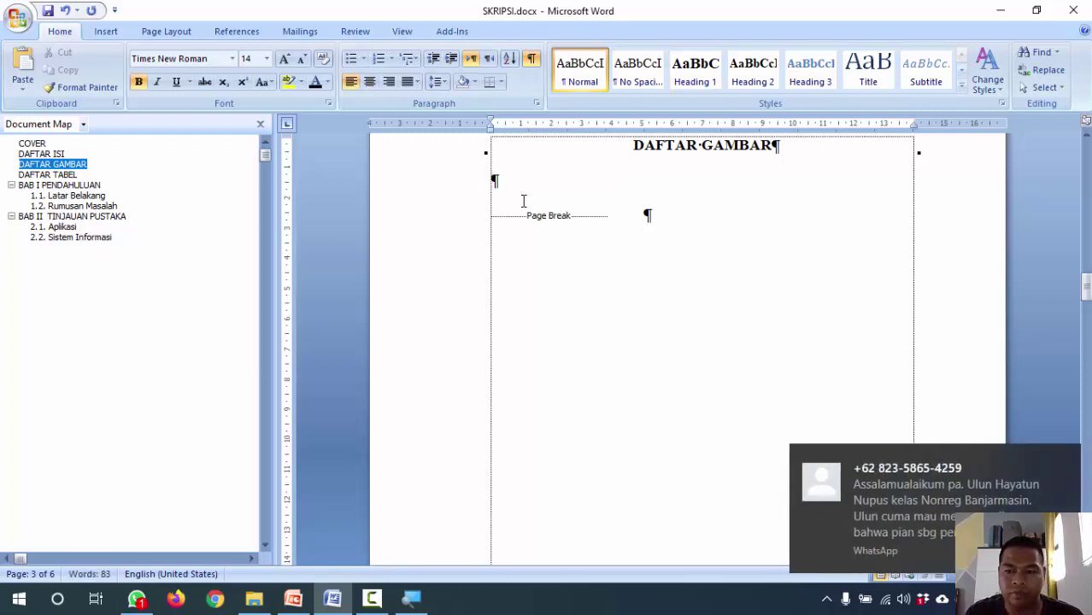
pyautogui.click(1065, 459)
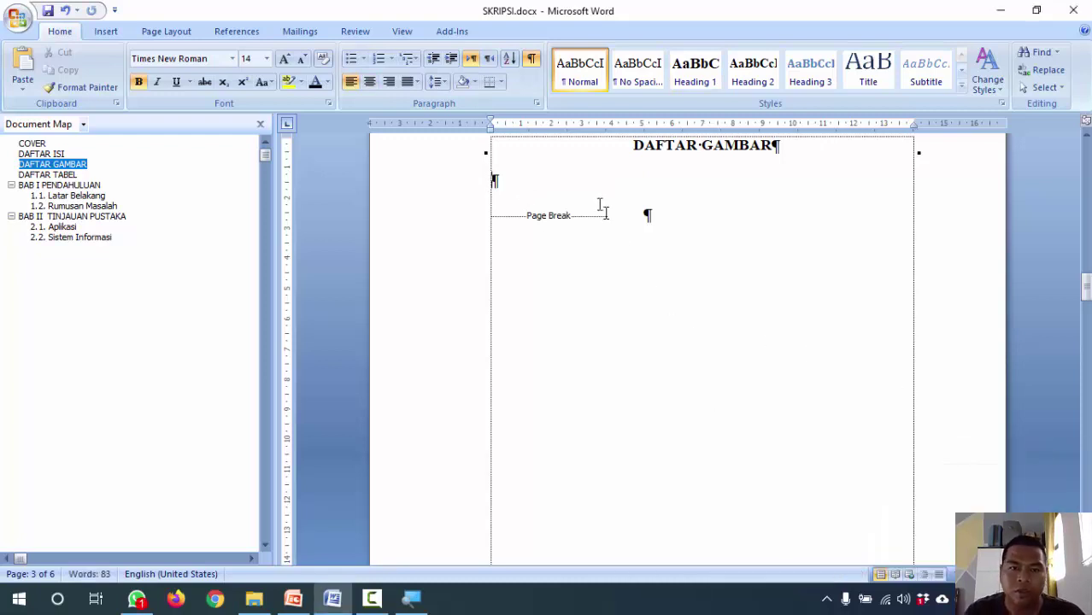
pyautogui.hotkey('ctrl', 's')
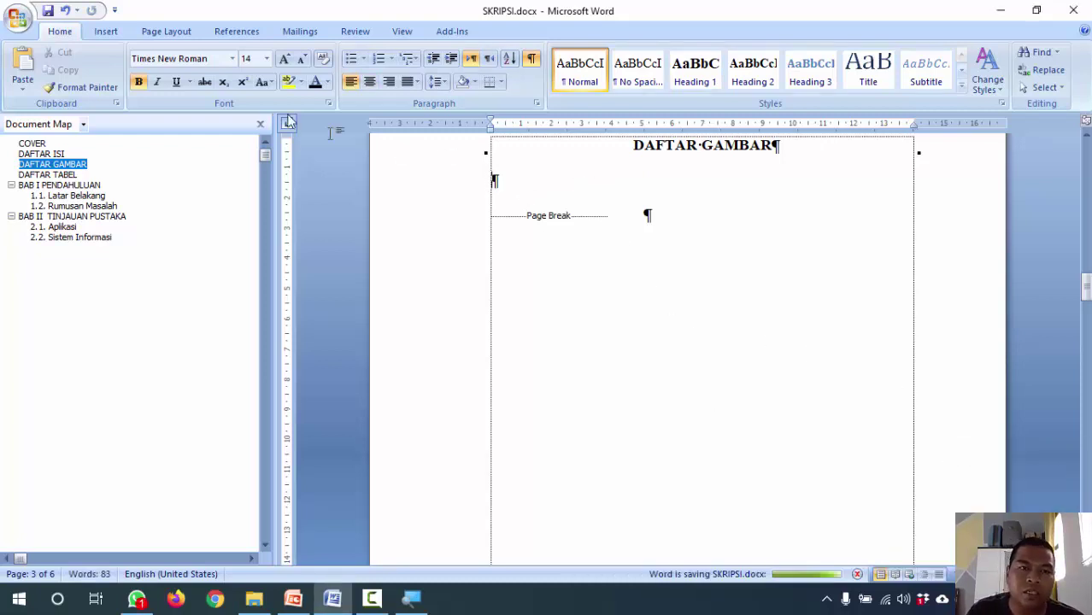
# Insert a table of figures under the DAFTAR GAMBAR heading using the caption label Gambar 1.
pyautogui.click(230, 33)
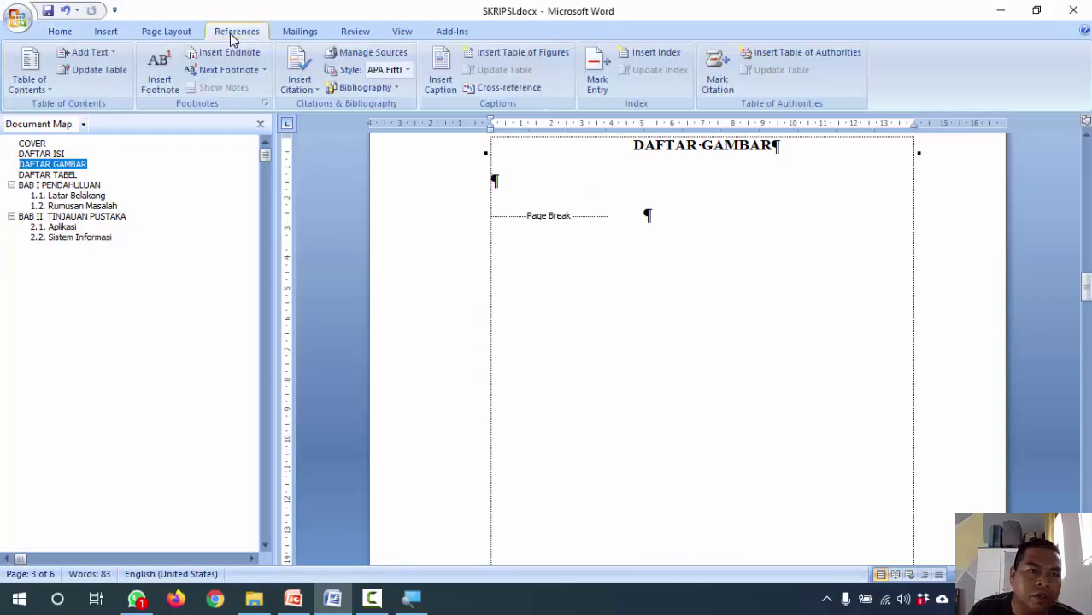
pyautogui.click(315, 89)
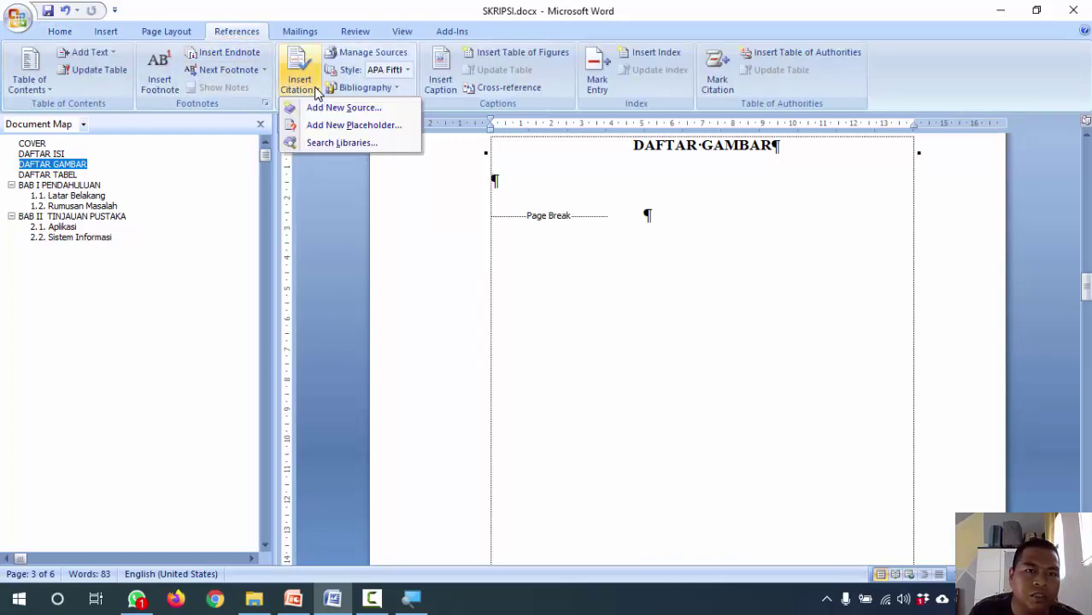
pyautogui.click(367, 154)
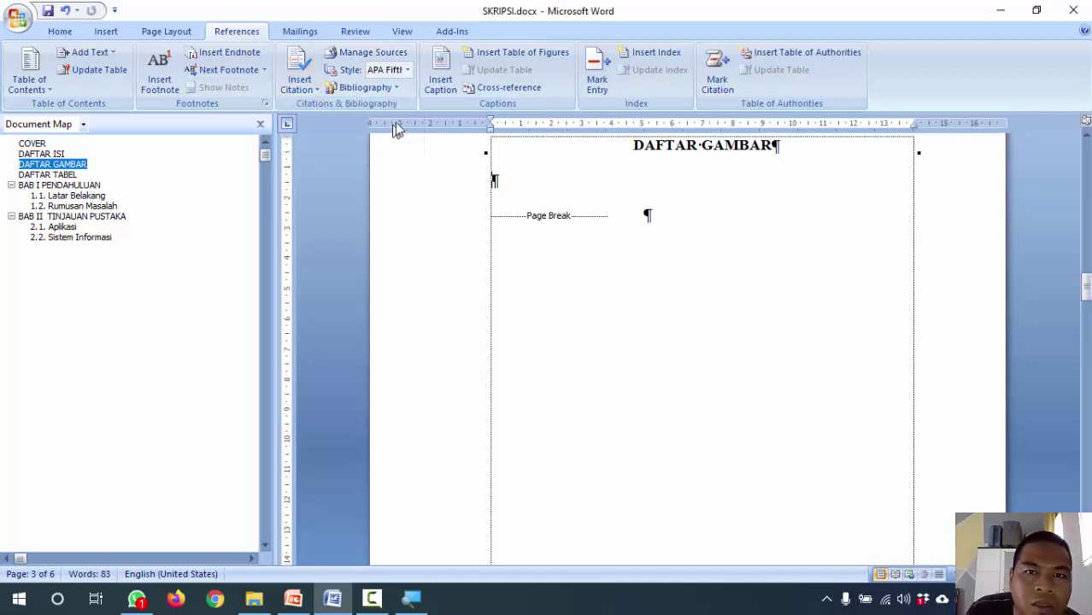
pyautogui.click(506, 58)
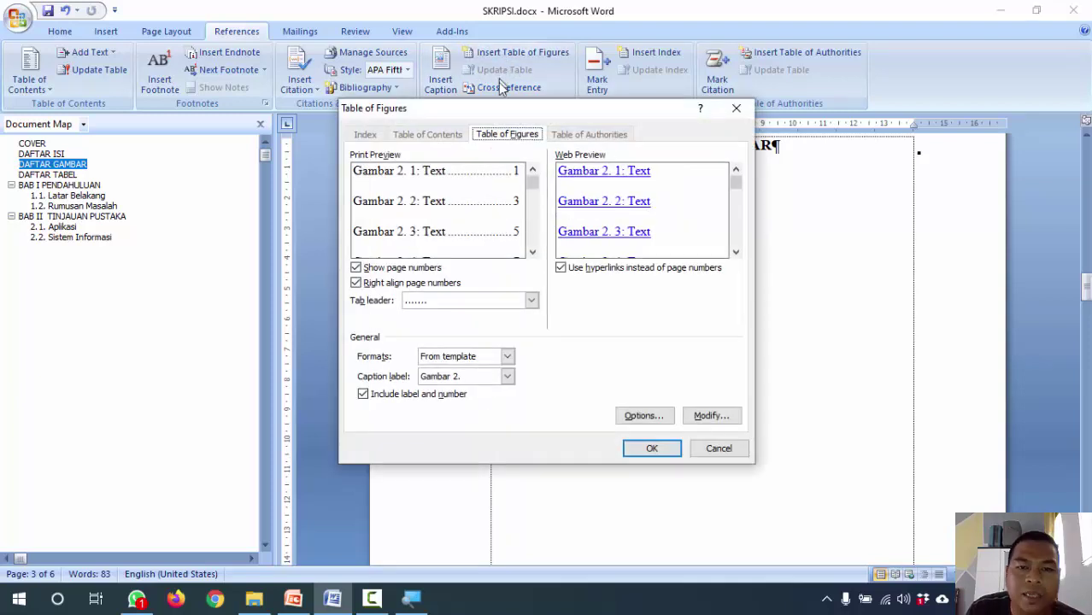
pyautogui.click(507, 379)
pyautogui.click(453, 411)
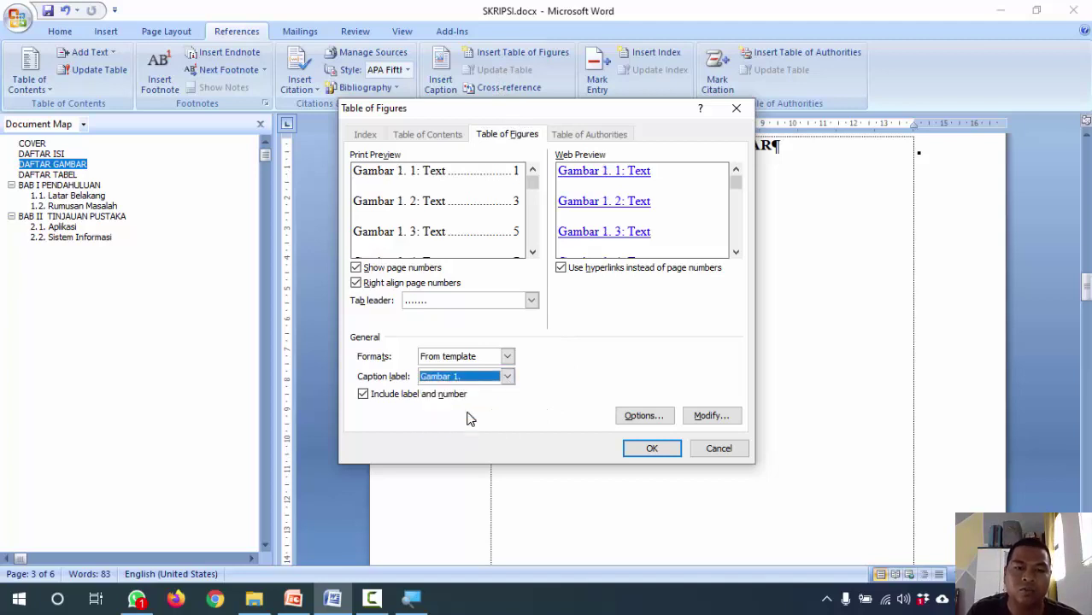
pyautogui.click(652, 449)
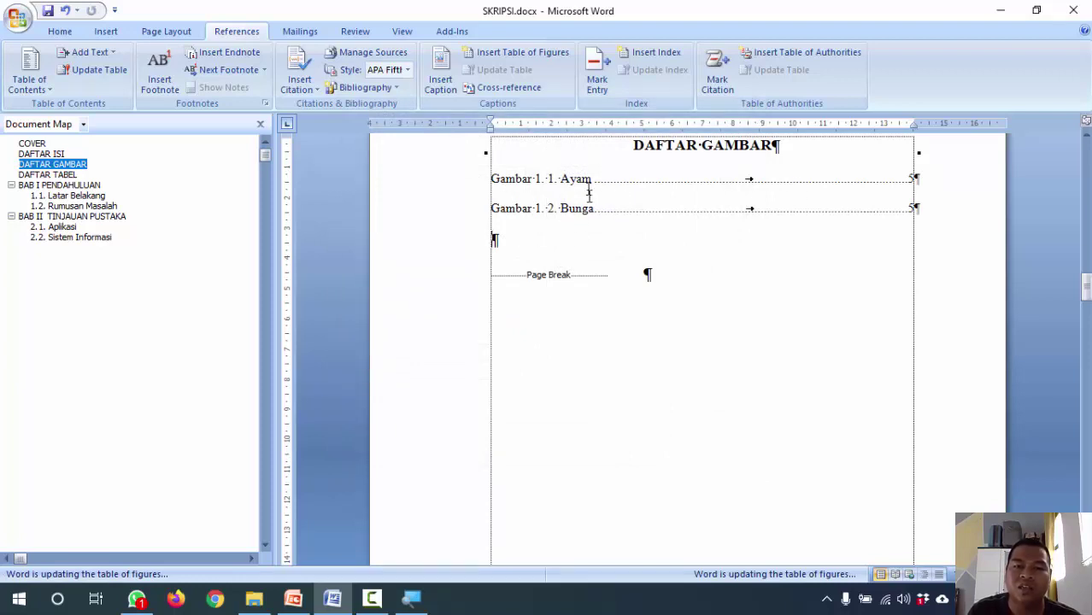
# Hide the formatting marks on the DAFTAR GAMBAR page.
pyautogui.scroll(1, 589, 193)
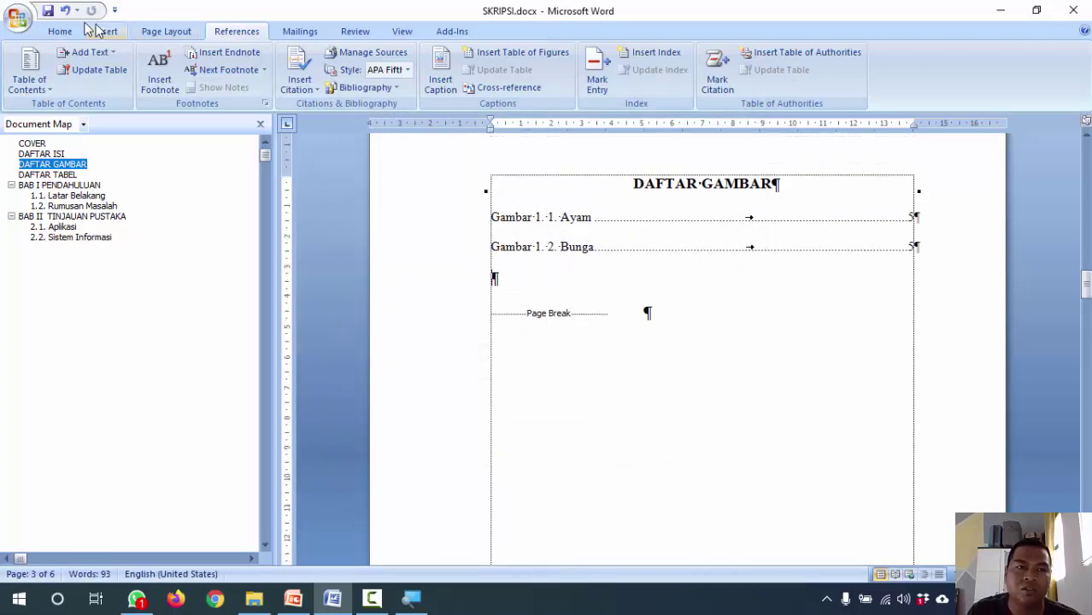
pyautogui.click(60, 30)
pyautogui.click(532, 63)
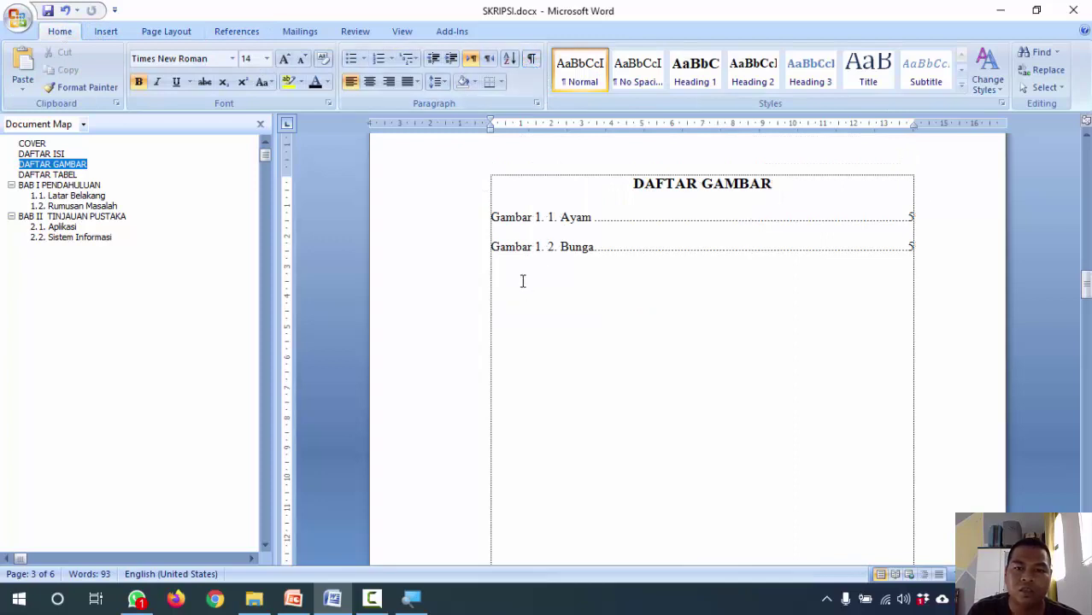
# Add an empty line above the Gambar 1. entries and insert a table of figures below them using the caption label Gambar 2.
pyautogui.click(501, 213)
pyautogui.press('Return')
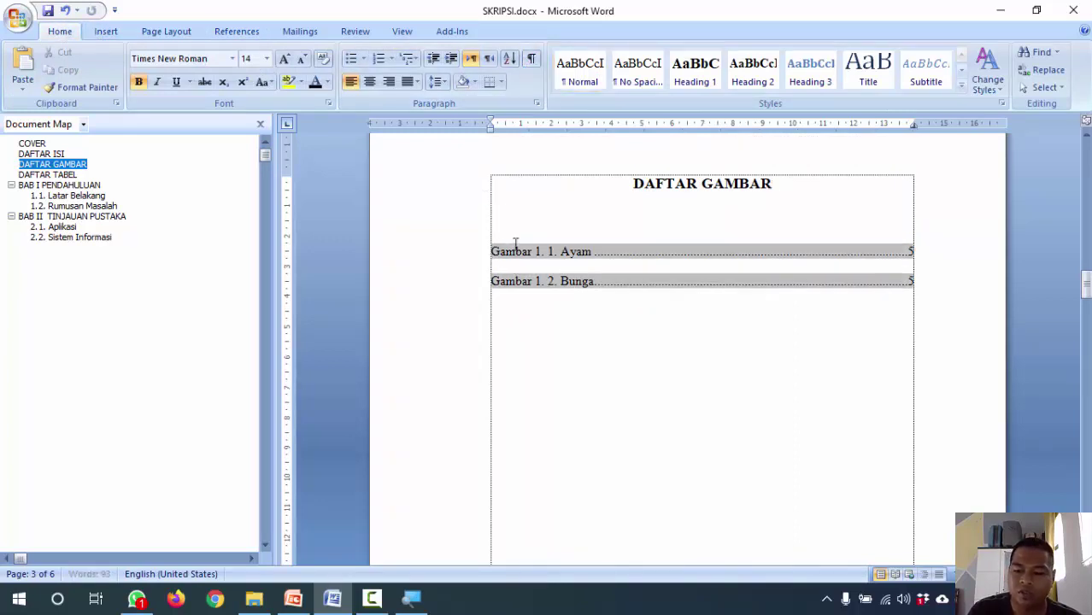
pyautogui.click(520, 308)
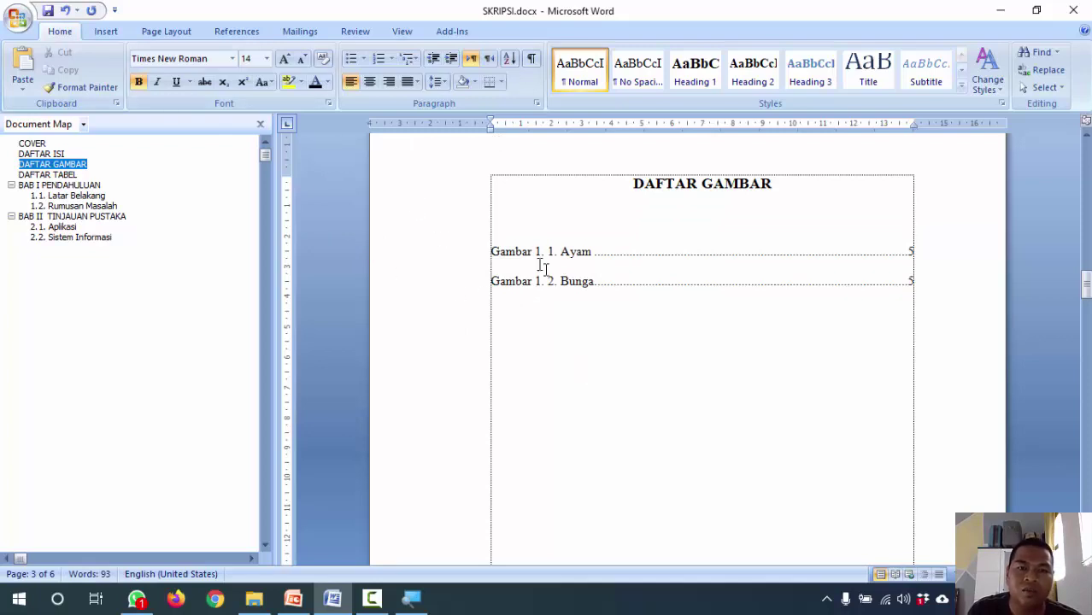
pyautogui.click(239, 38)
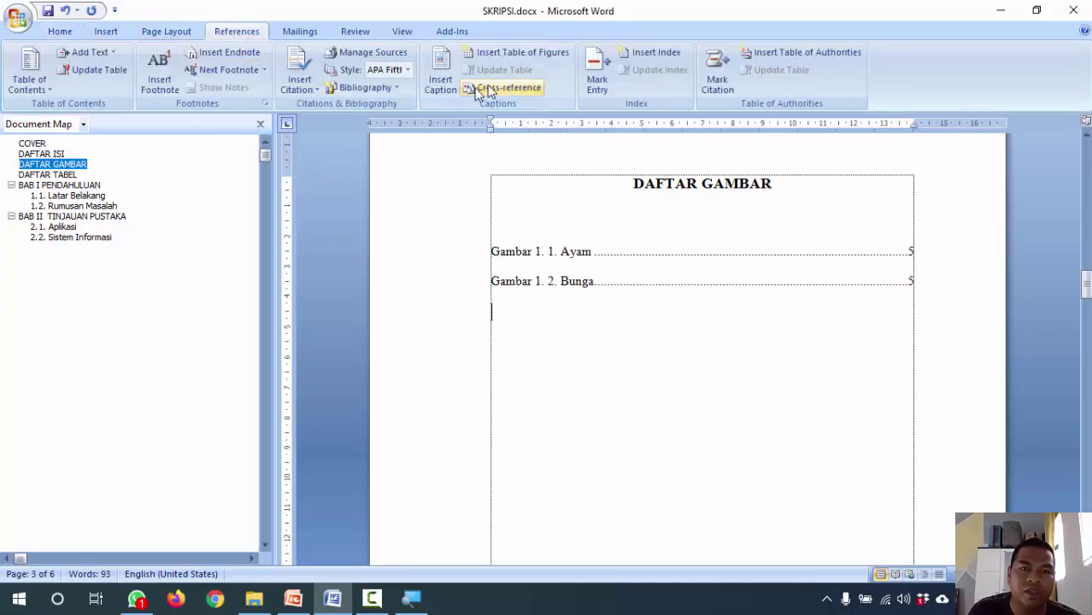
pyautogui.click(535, 53)
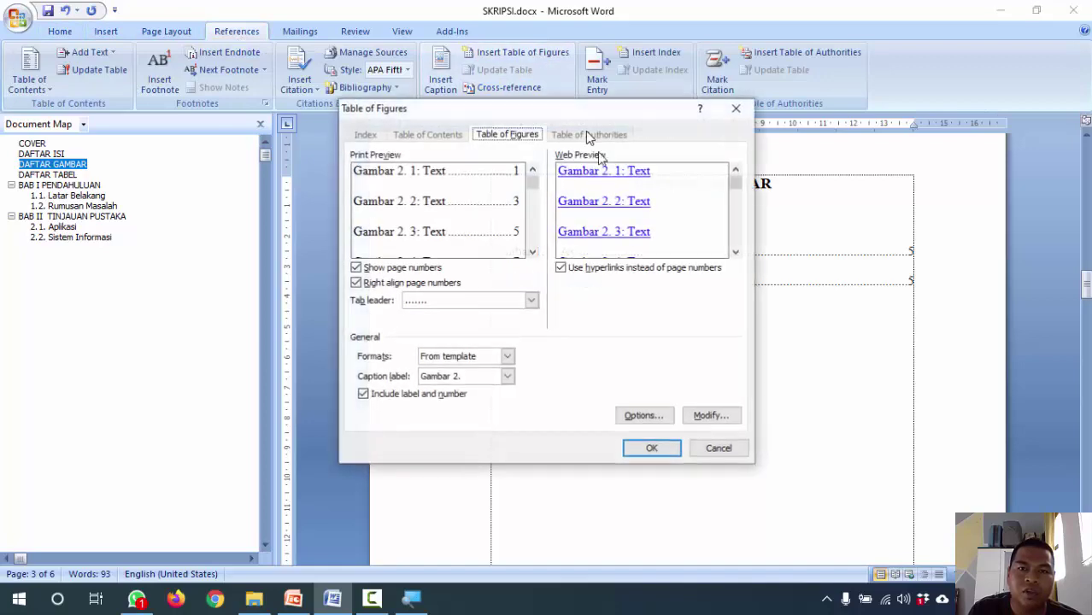
pyautogui.click(507, 378)
pyautogui.click(506, 377)
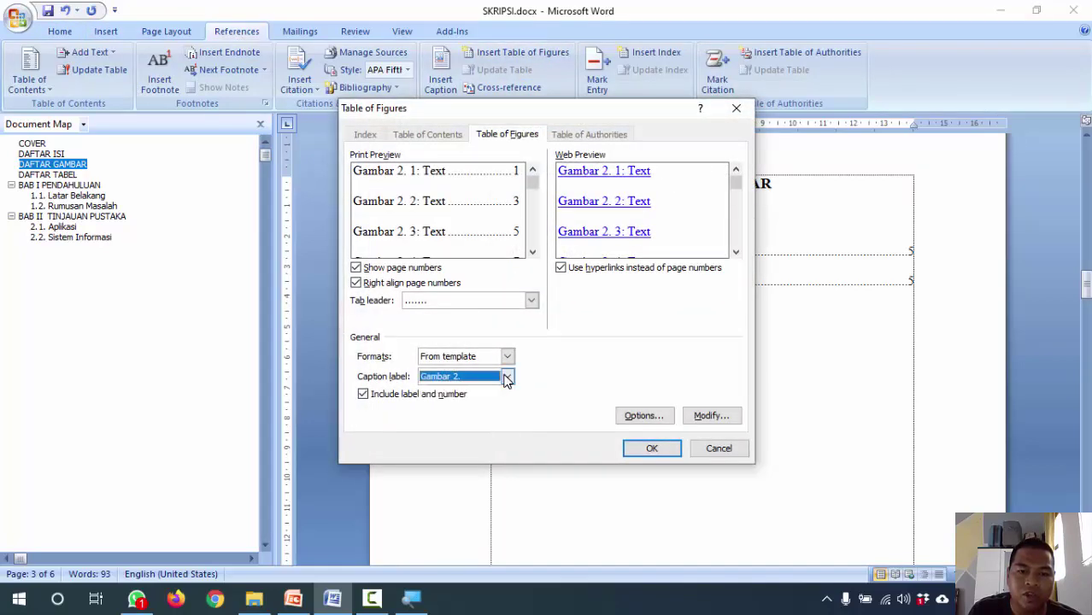
pyautogui.click(628, 452)
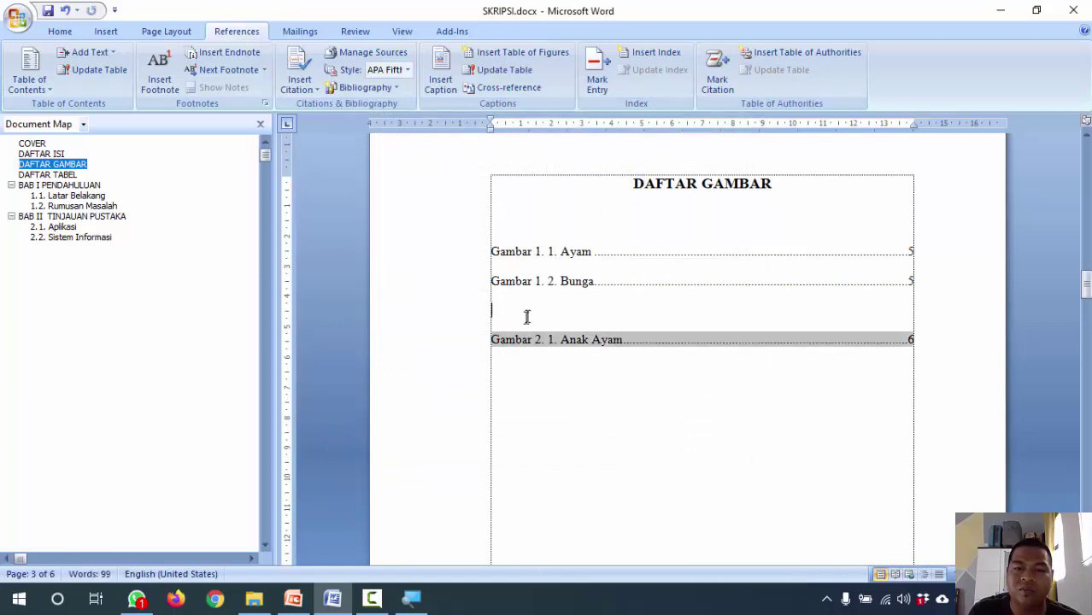
pyautogui.rightClick(558, 253)
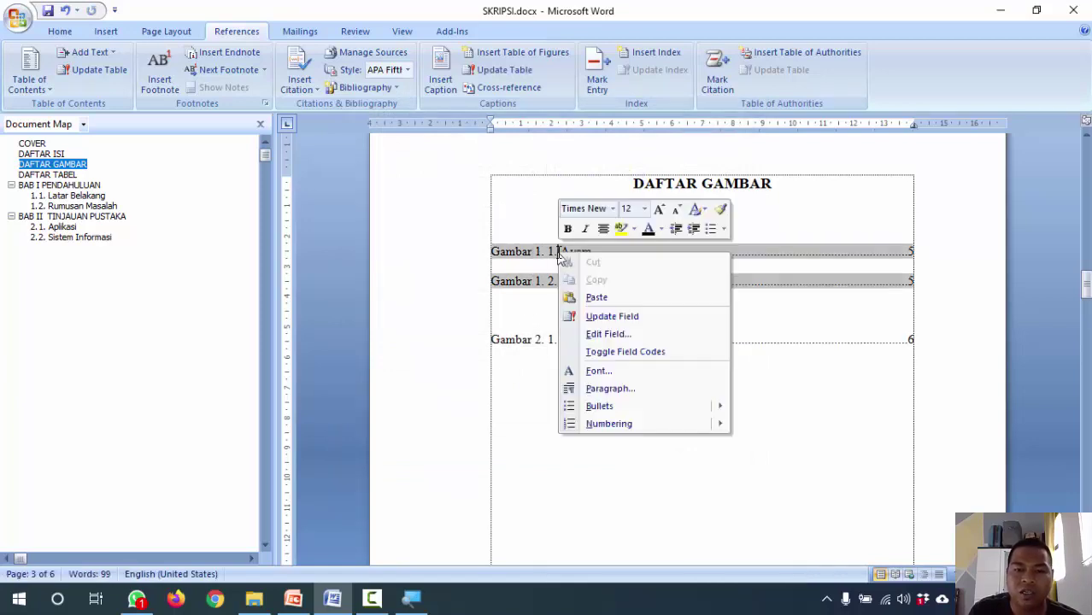
pyautogui.click(612, 318)
pyautogui.click(557, 321)
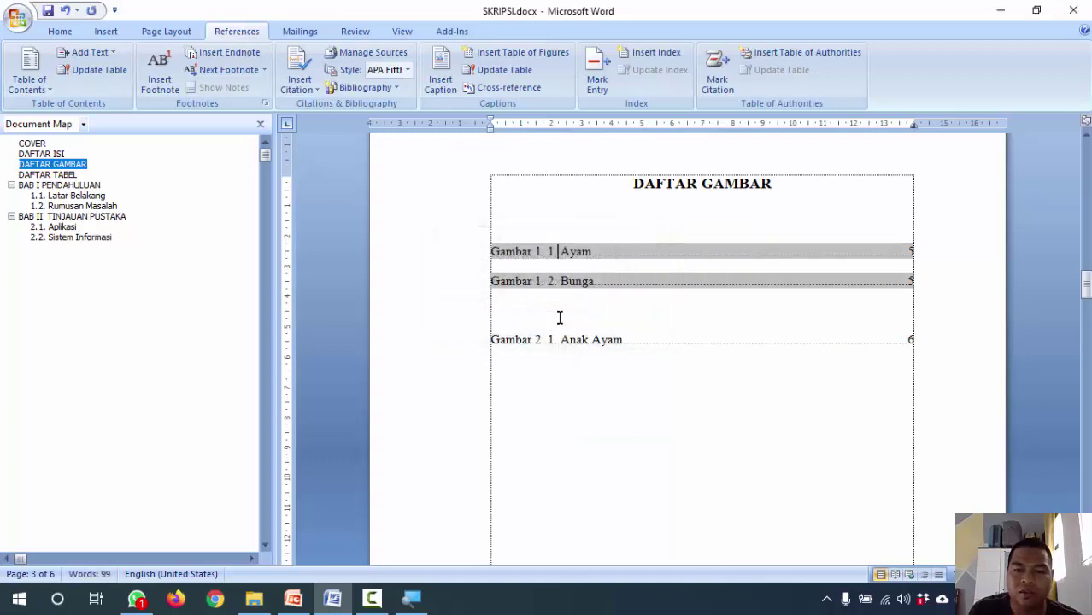
pyautogui.click(561, 341)
pyautogui.rightClick(560, 341)
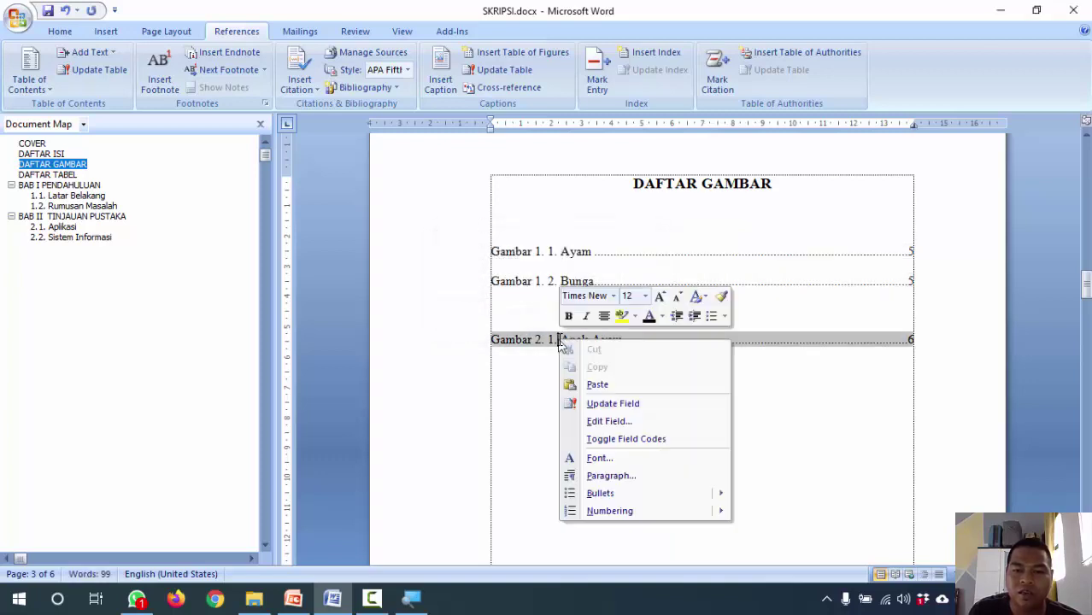
pyautogui.click(510, 309)
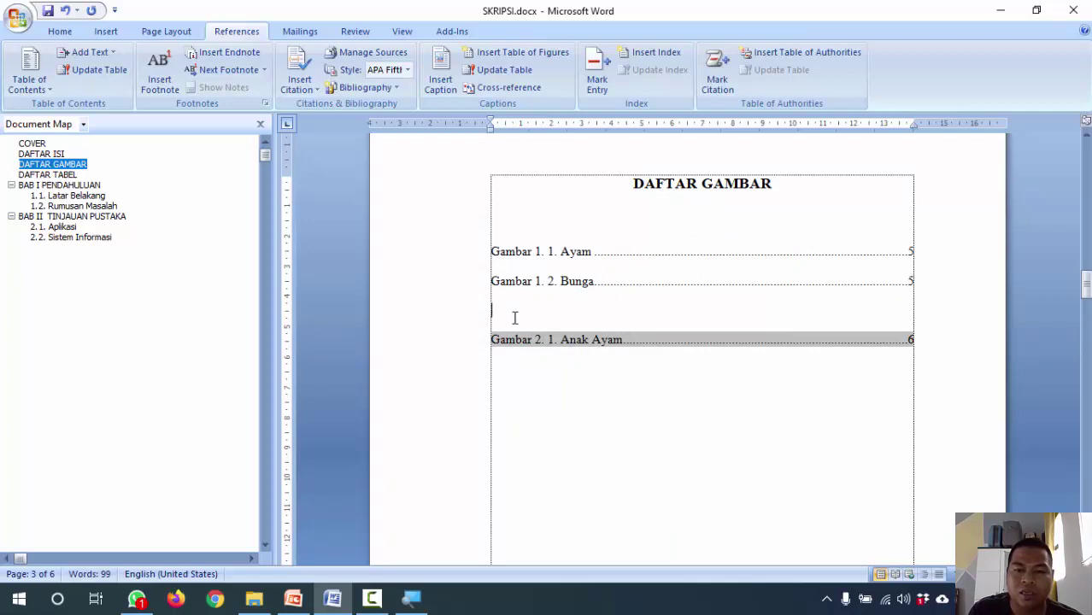
pyautogui.hotkey('shift', 'Up')
pyautogui.hotkey('shift', 'Up')
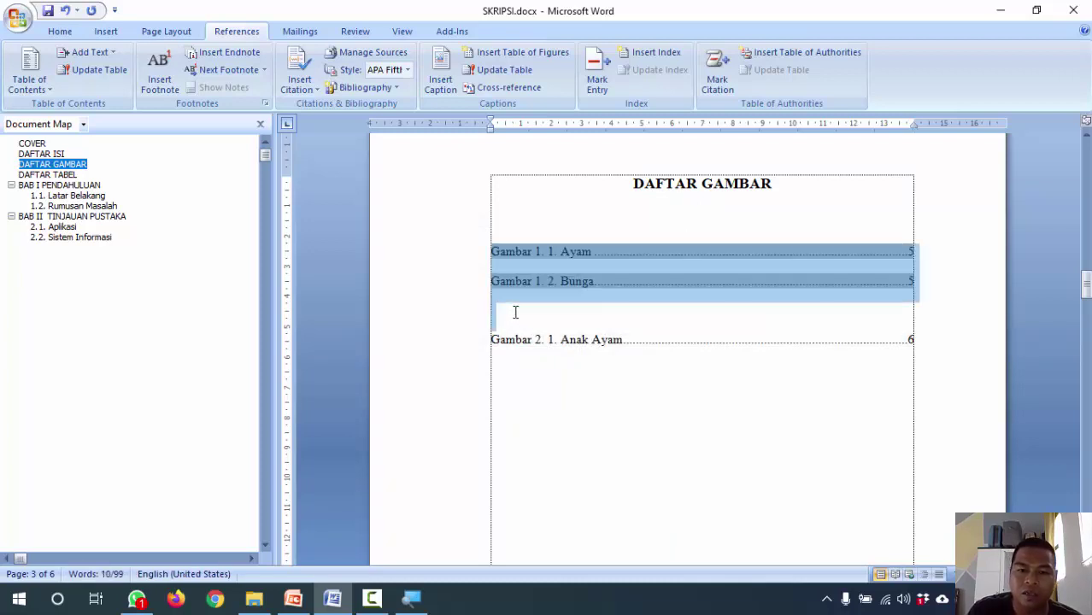
pyautogui.click(516, 312)
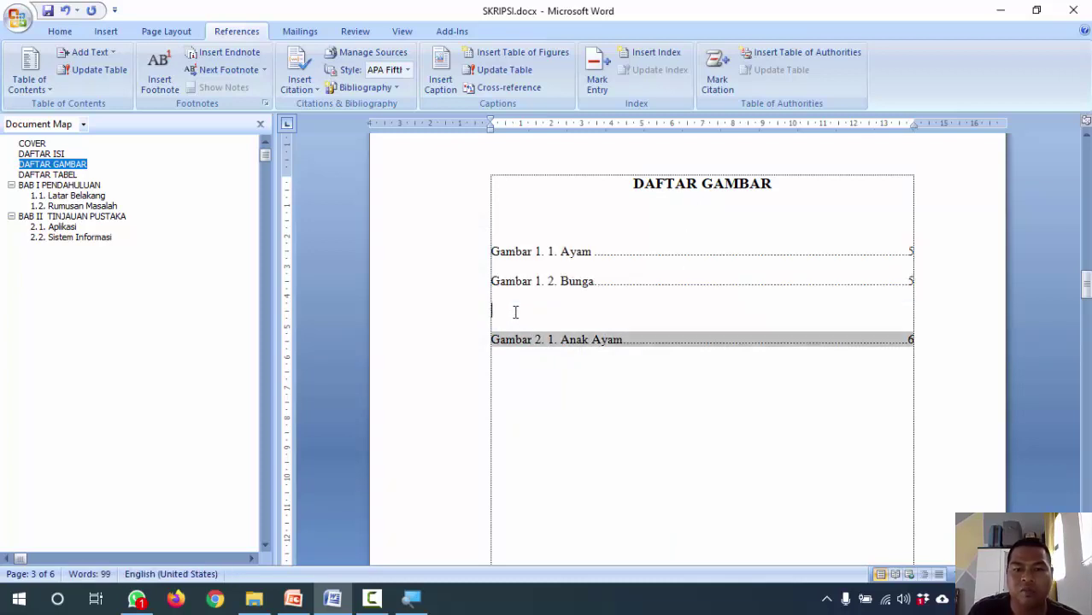
# Remove the empty line between the Gambar 1. and Gambar 2. entries in the list of figures, and dismiss the chat notification.
pyautogui.click(930, 280)
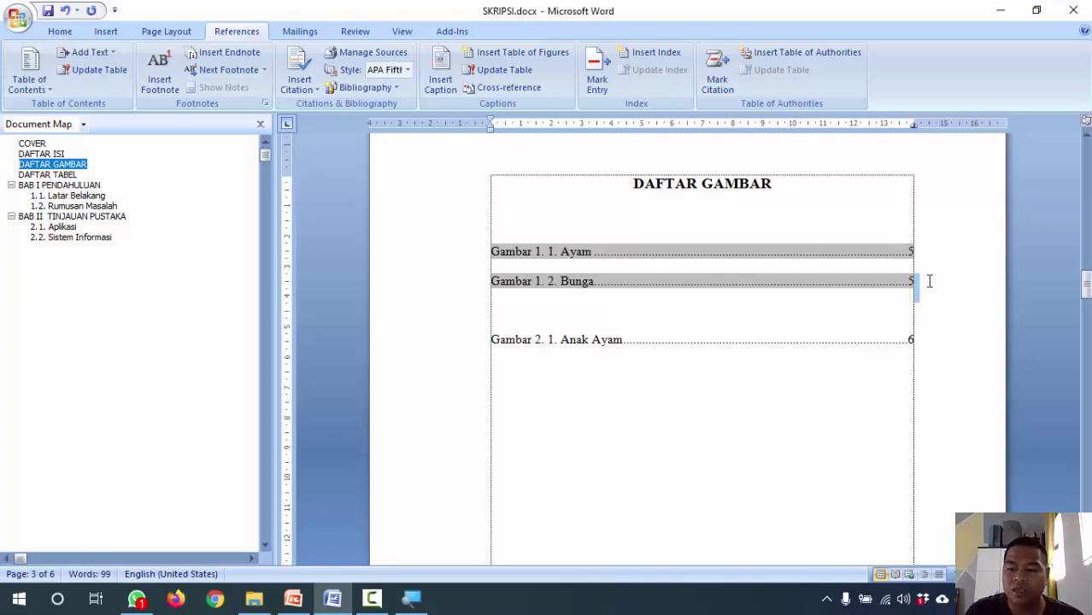
pyautogui.press('Delete')
pyautogui.click(810, 386)
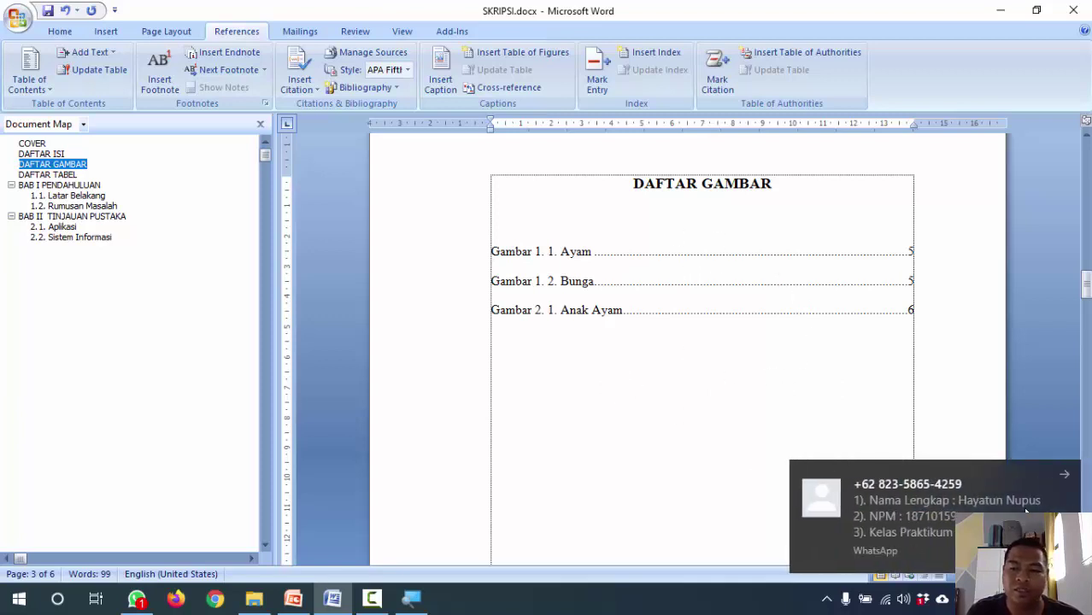
pyautogui.click(1065, 477)
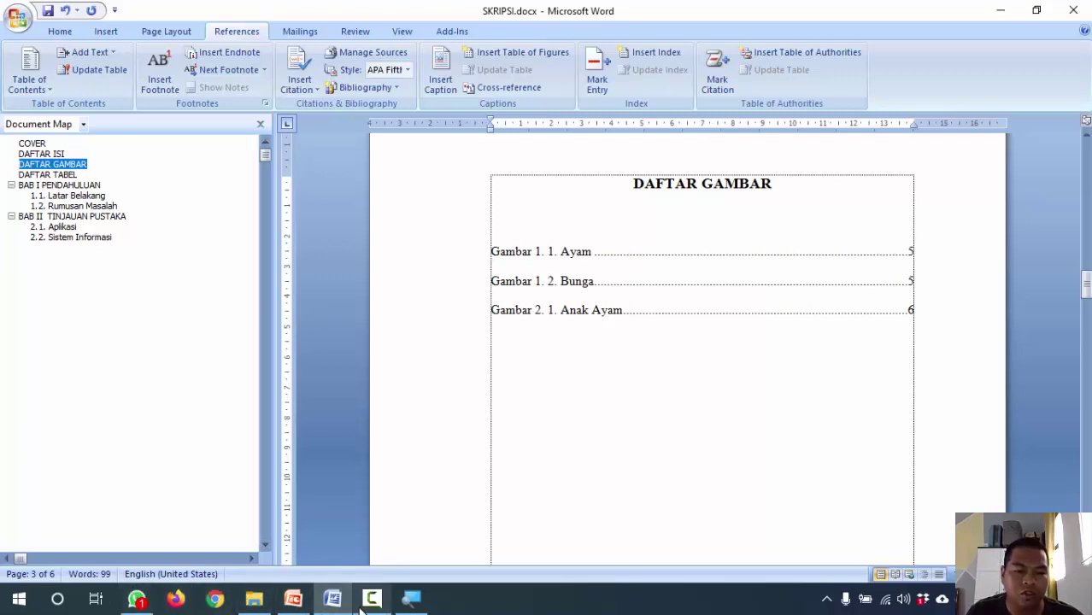
# Insert a table of three columns and three rows in a new paragraph below the "1.1. Latar Belakang" heading.
pyautogui.click(62, 196)
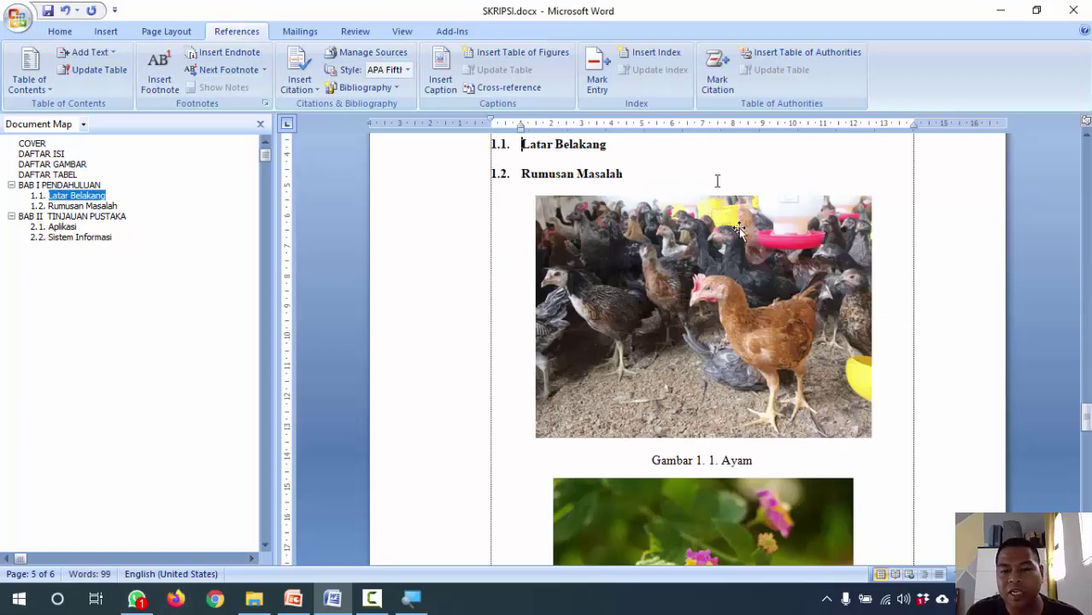
pyautogui.scroll(1, 716, 339)
pyautogui.click(718, 500)
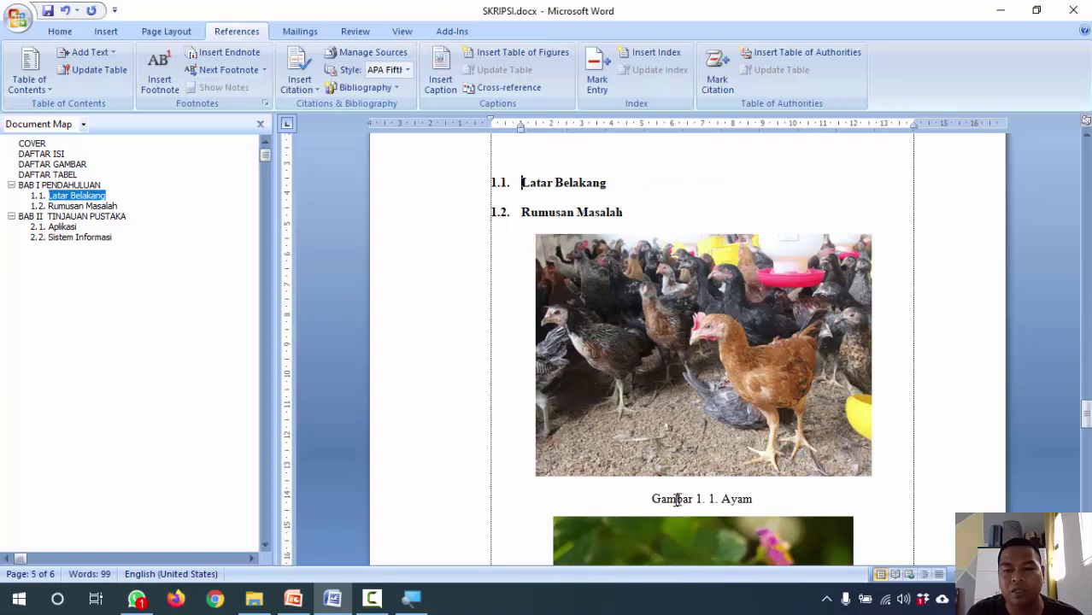
pyautogui.click(638, 175)
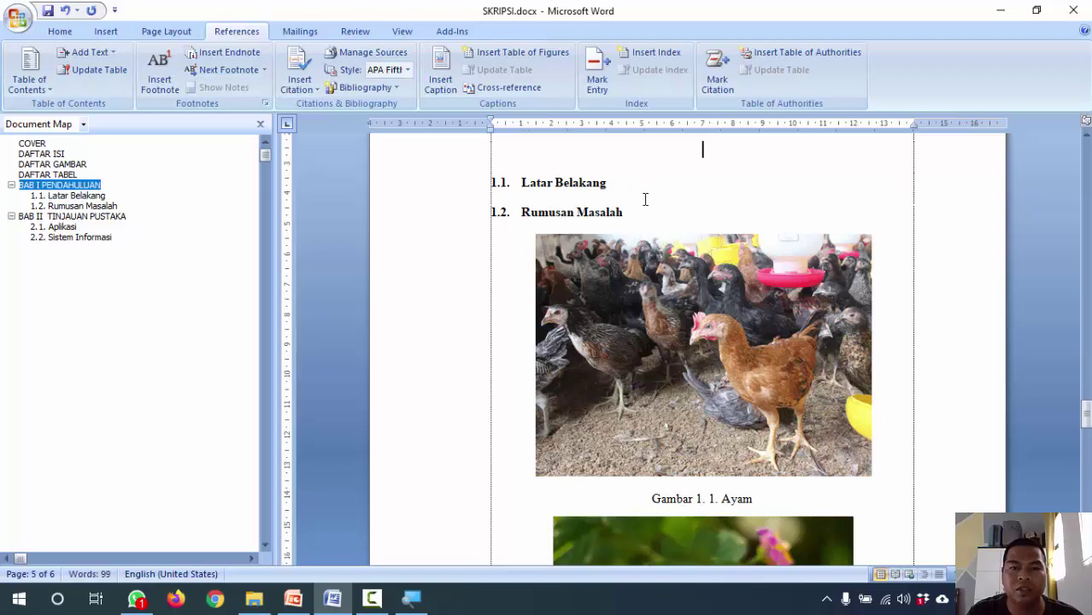
pyautogui.scroll(-5, 635, 290)
pyautogui.scroll(-10, 636, 296)
pyautogui.scroll(18, 637, 291)
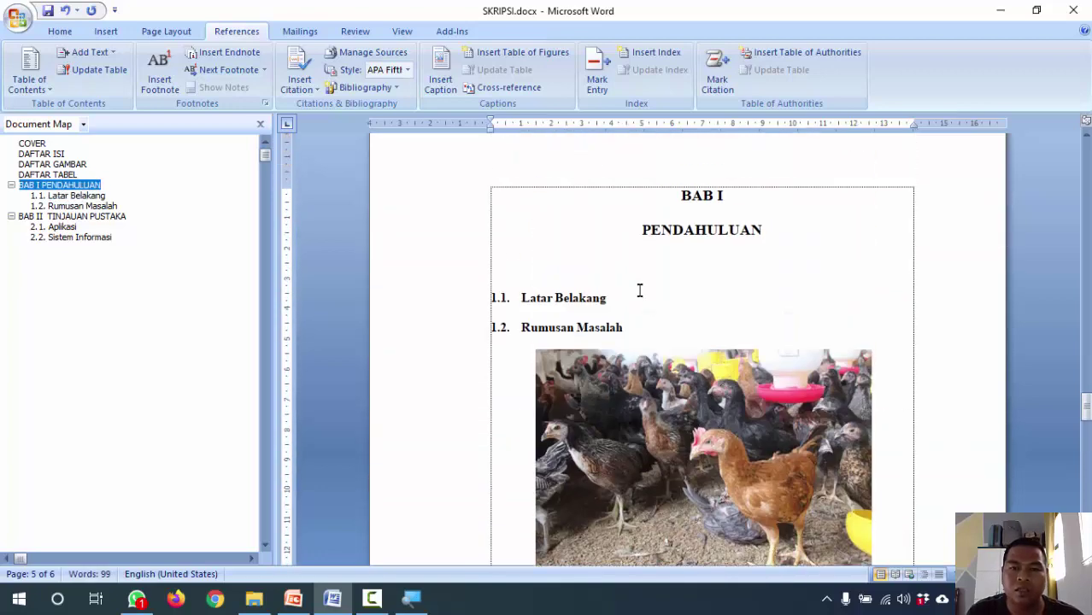
pyautogui.click(638, 299)
pyautogui.press('Return')
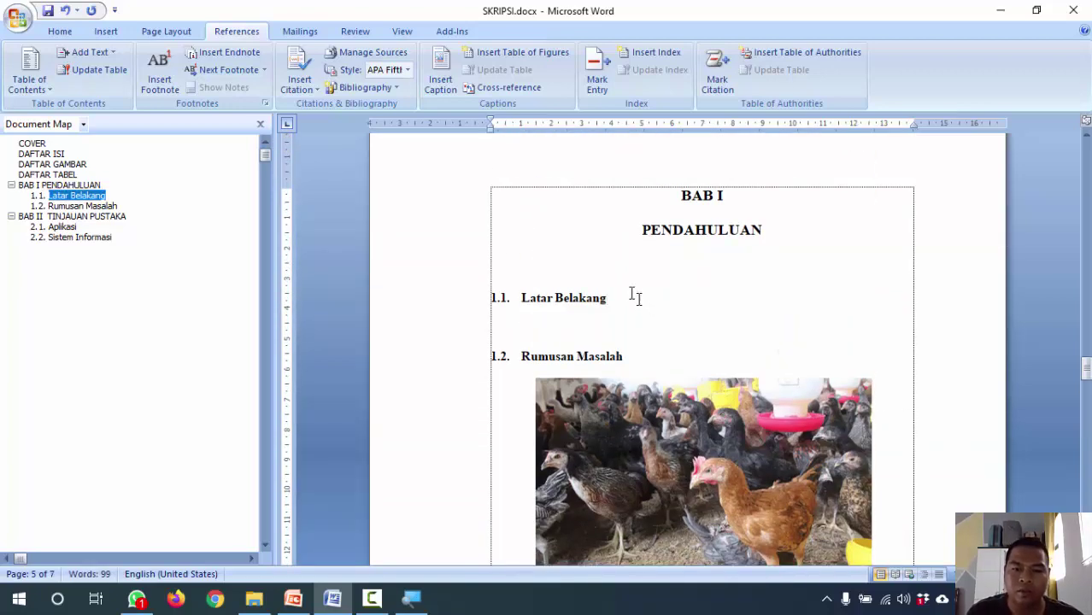
pyautogui.click(106, 32)
pyautogui.click(134, 85)
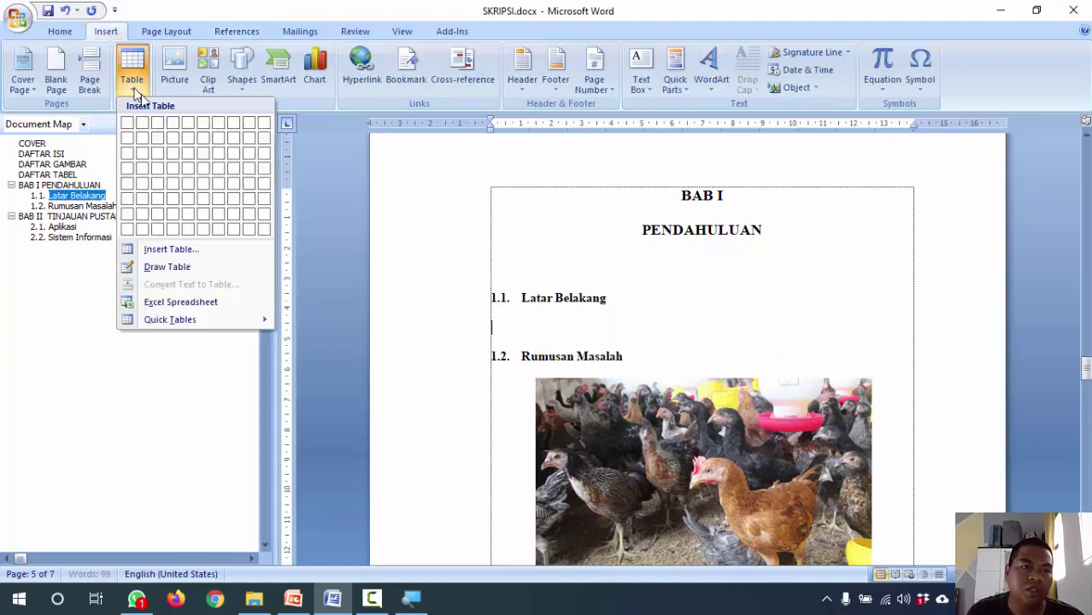
pyautogui.click(157, 153)
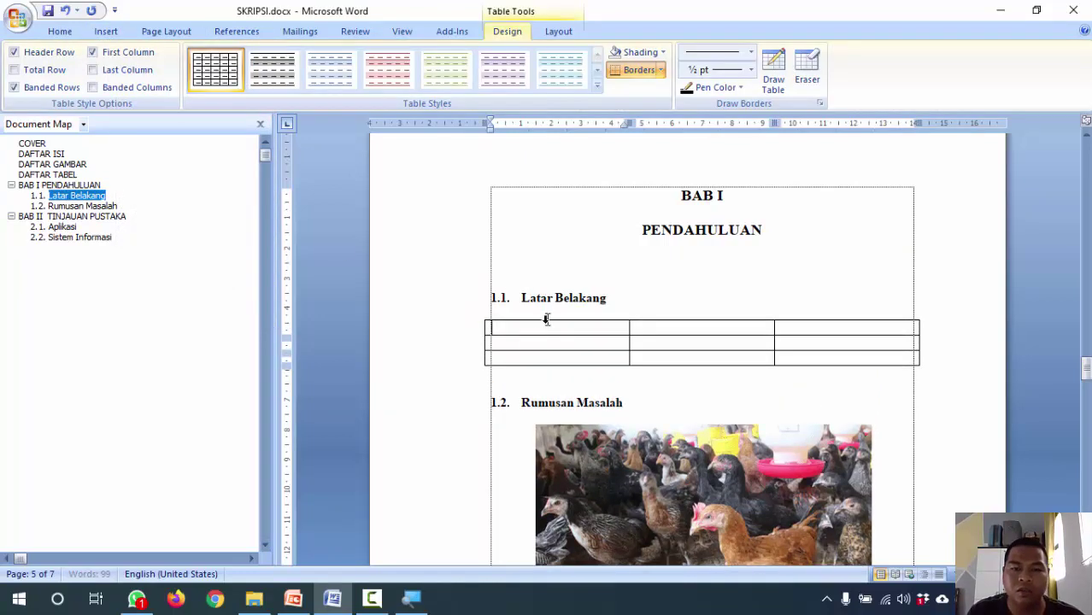
# Caption the new table as "Tabel 1. 1. Contoh Tabel", creating the new caption label "Tabel 1.".
pyautogui.click(480, 316)
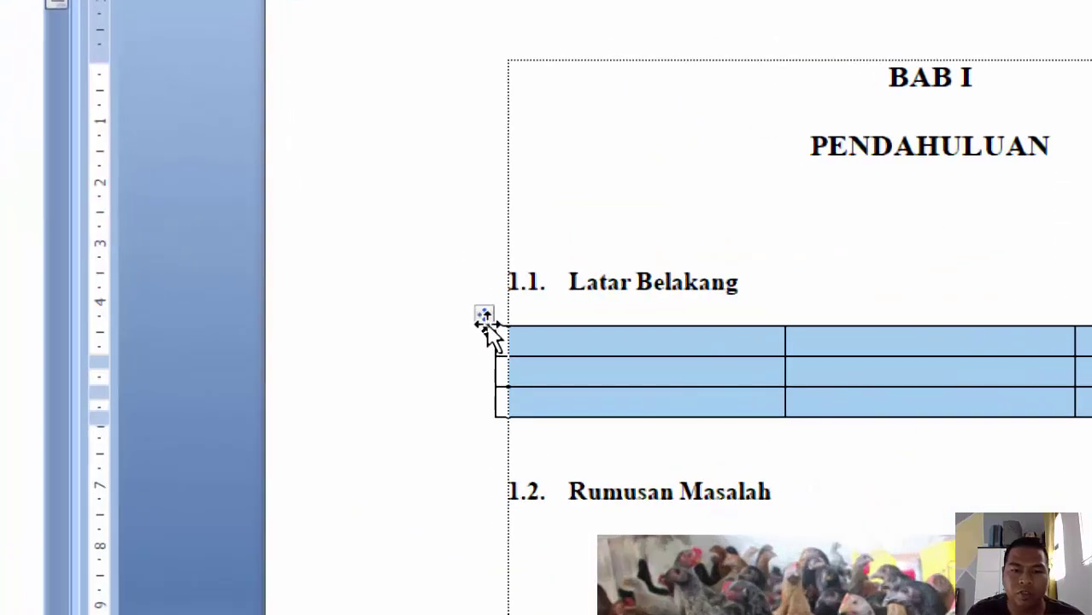
pyautogui.rightClick(629, 373)
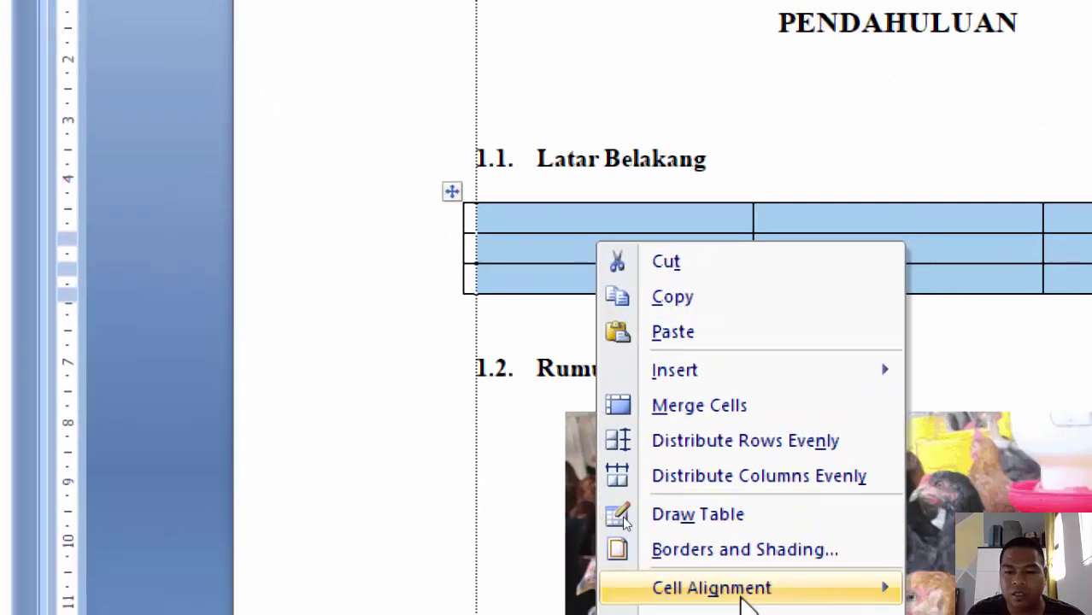
pyautogui.click(764, 551)
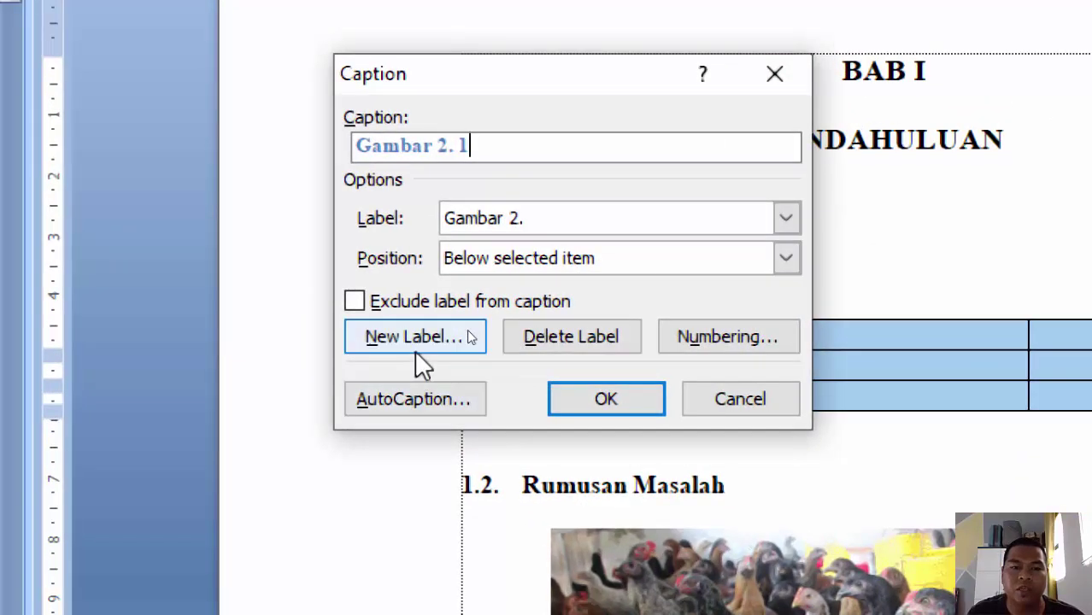
pyautogui.click(432, 108)
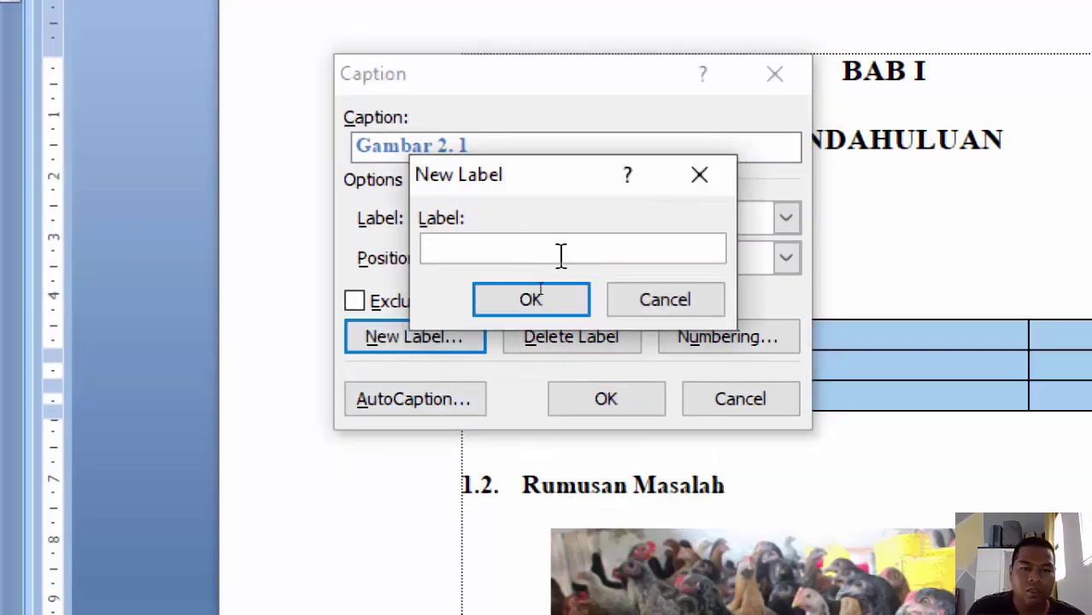
pyautogui.write('Tabel 1.')
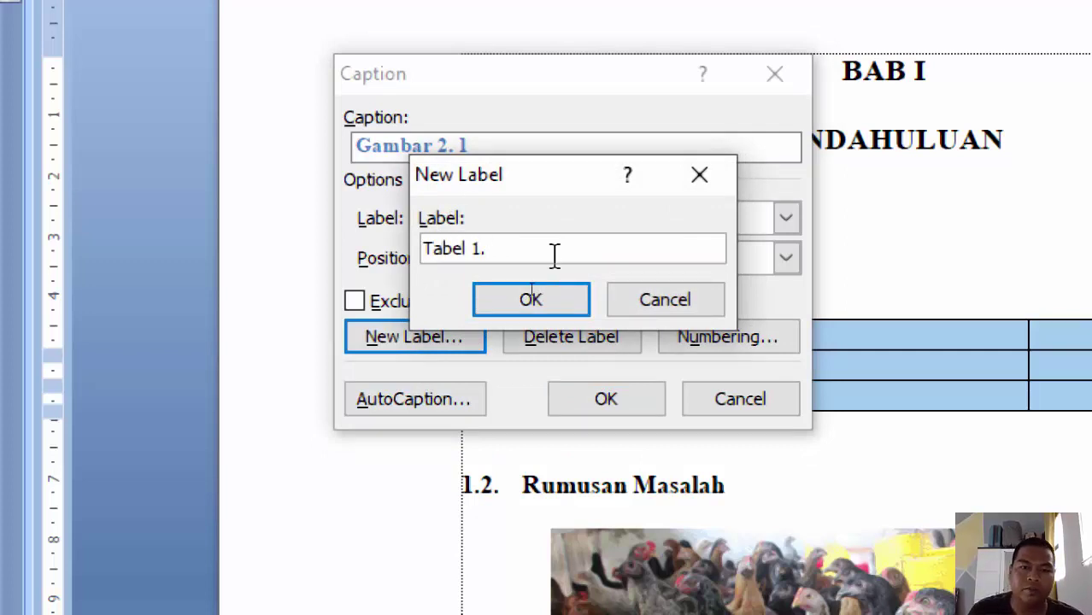
pyautogui.click(541, 306)
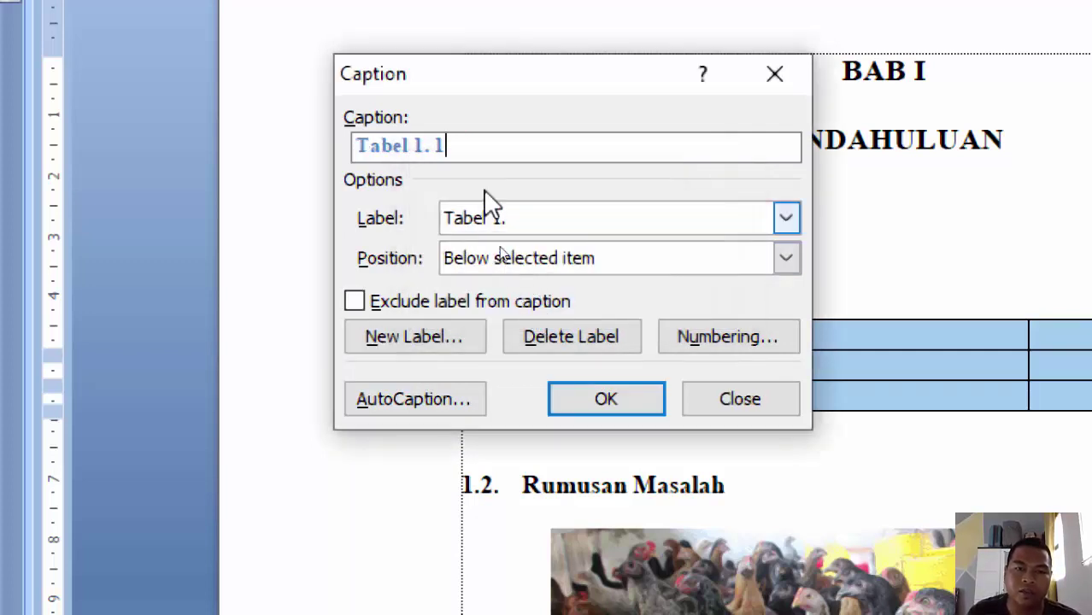
pyautogui.write('Contoh')
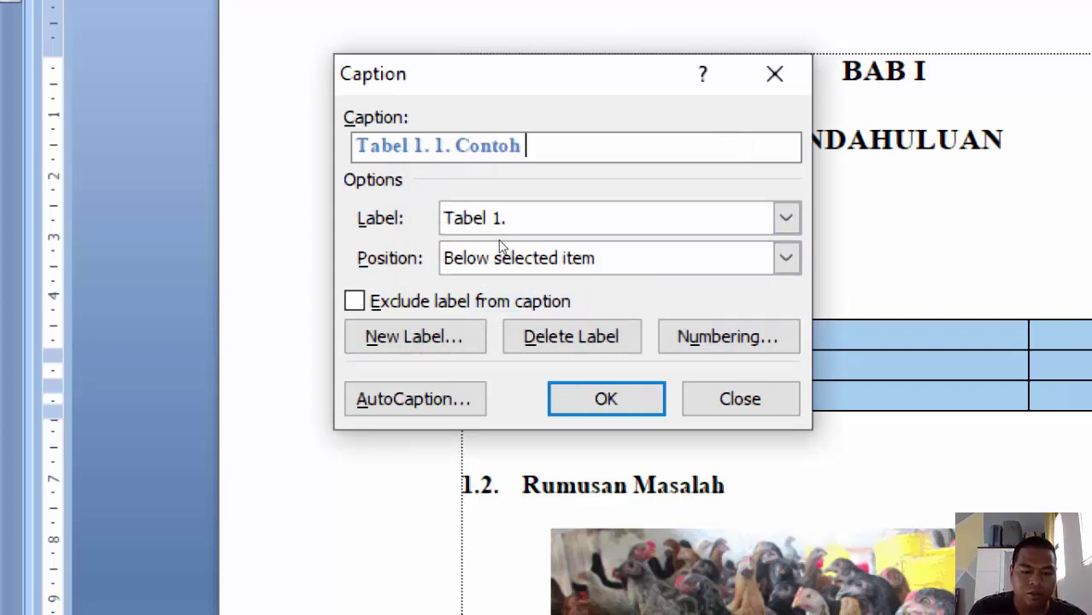
pyautogui.write(' Tabel')
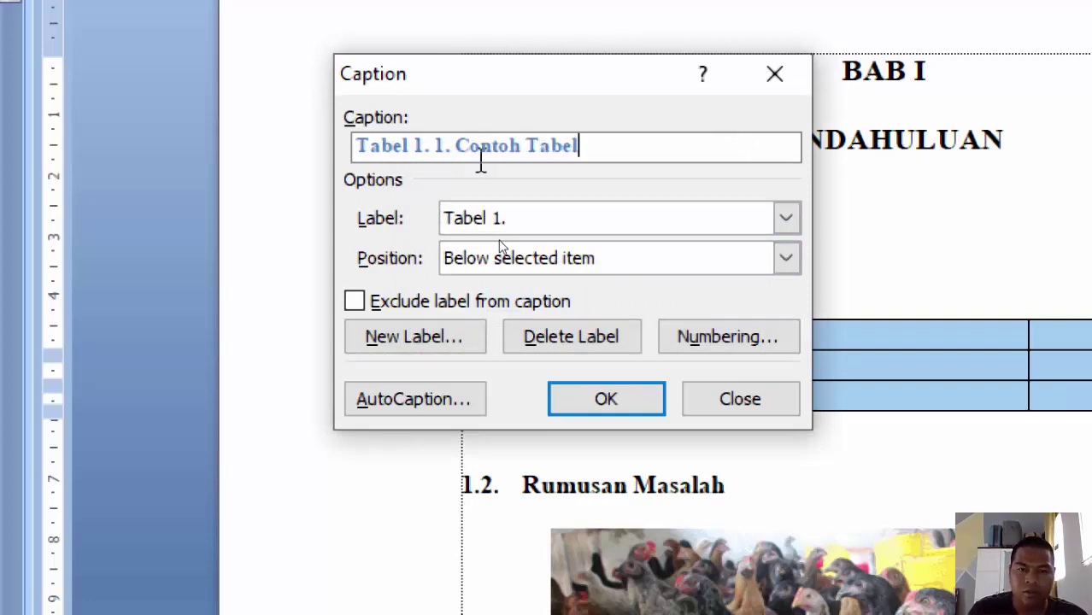
pyautogui.click(591, 404)
# Move the "Contoh Tabel" caption from below the table to a new line above it, under the Latar Belakang heading.
pyautogui.click(409, 438)
pyautogui.hotkey('ctrl', 'c')
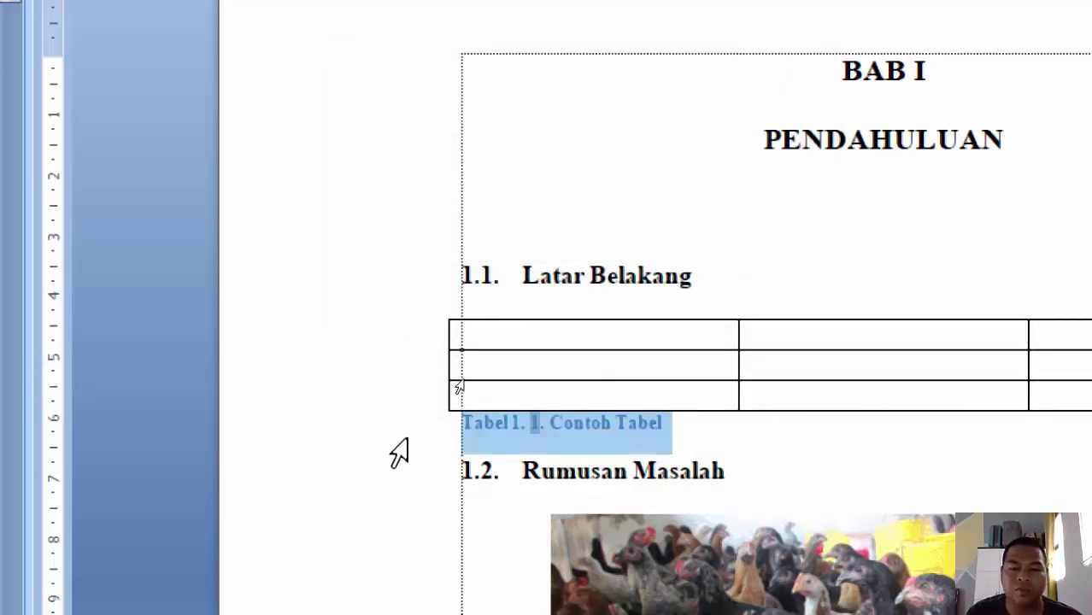
pyautogui.press('Delete')
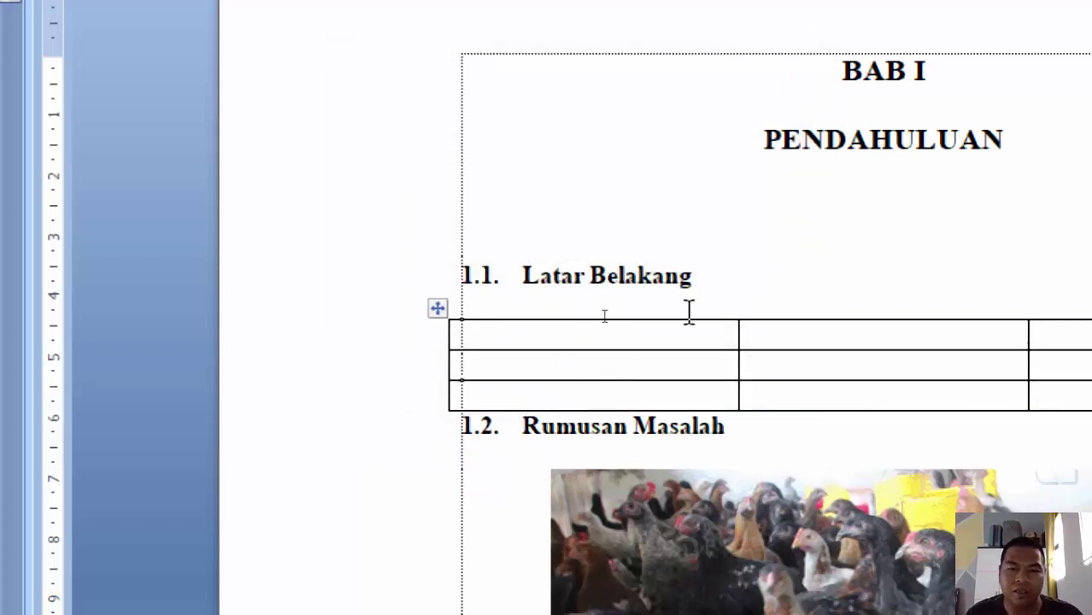
pyautogui.click(758, 286)
pyautogui.press('Return')
pyautogui.hotkey('ctrl', 'v')
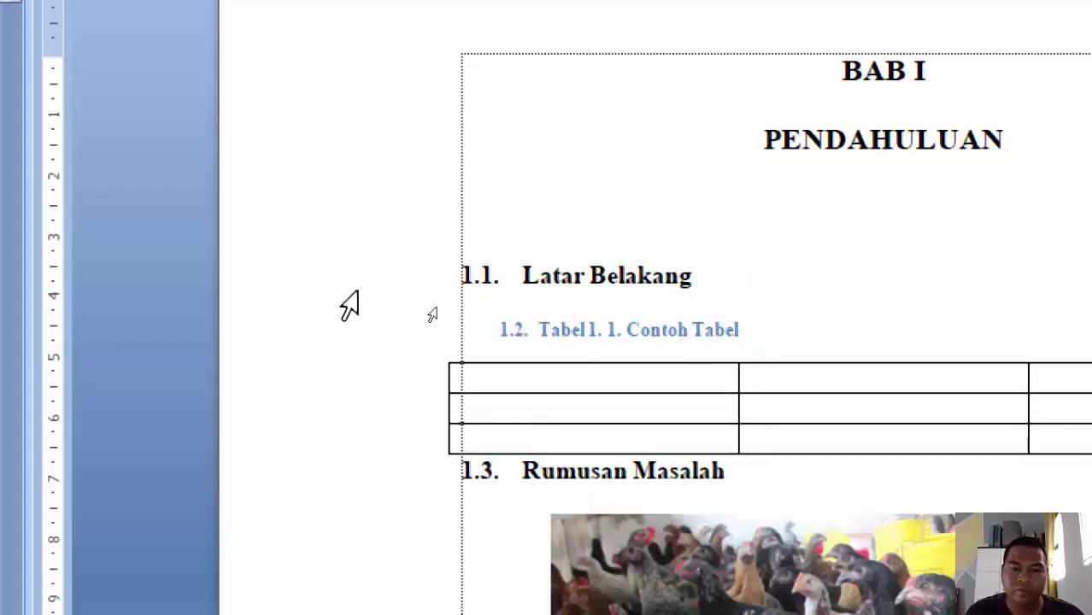
# Format the "Contoh Tabel" caption line in black, size 12, without bold, and centre it above the table.
pyautogui.click(407, 363)
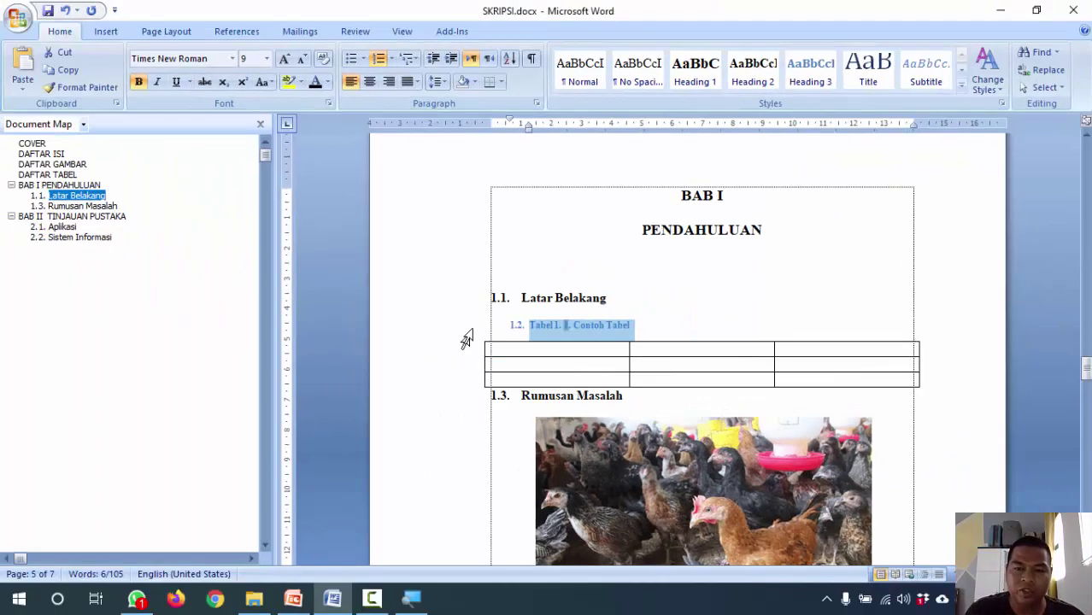
pyautogui.click(291, 82)
pyautogui.click(266, 58)
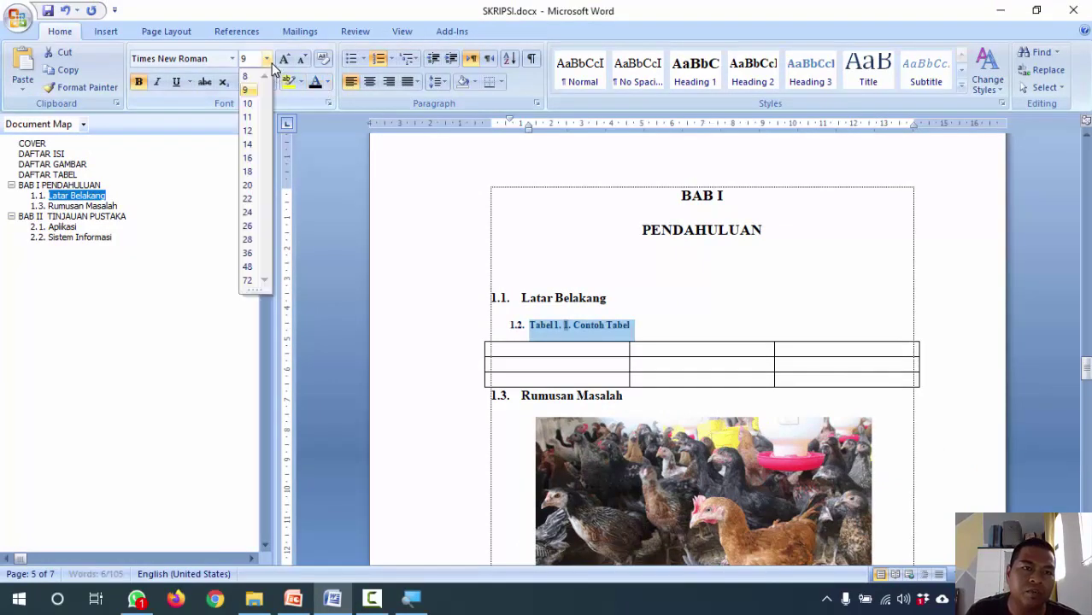
pyautogui.click(250, 126)
pyautogui.click(139, 82)
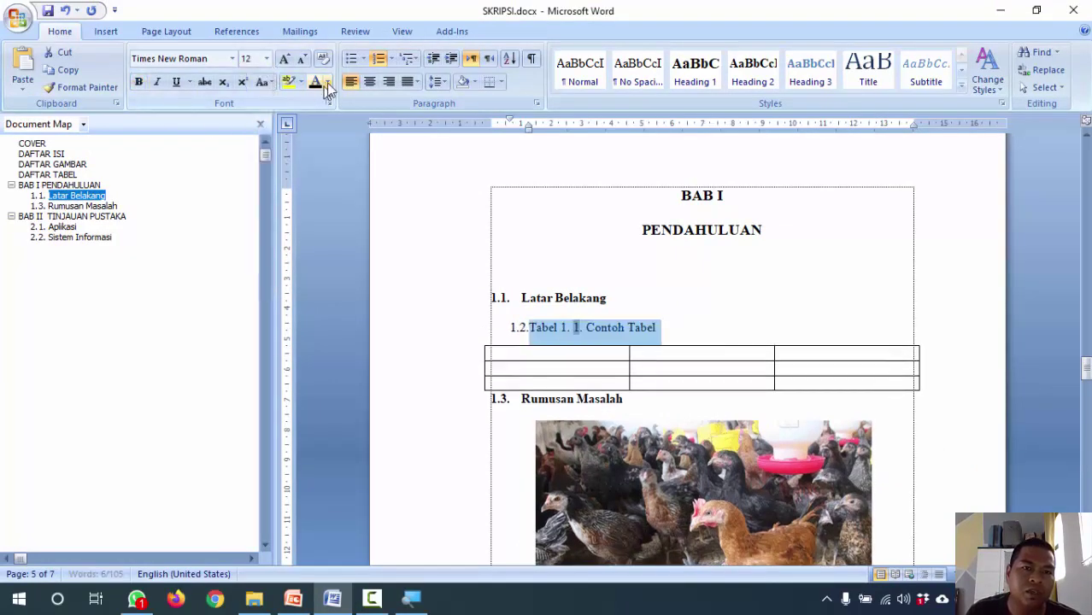
pyautogui.click(369, 81)
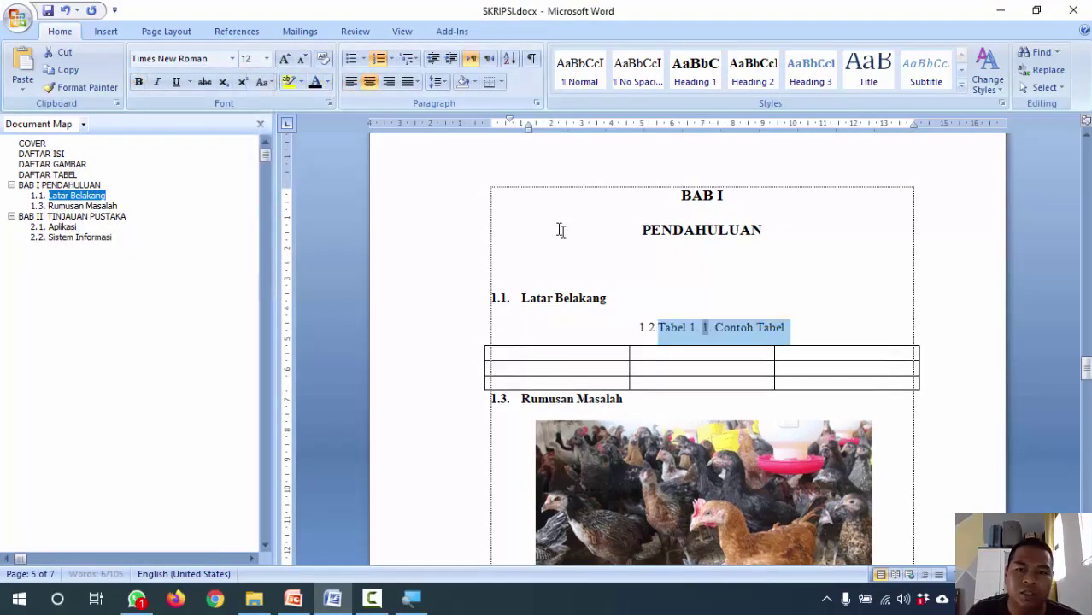
# Remove the automatic "1.2." heading number from the table caption, centre the caption again and save the document.
pyautogui.click(671, 329)
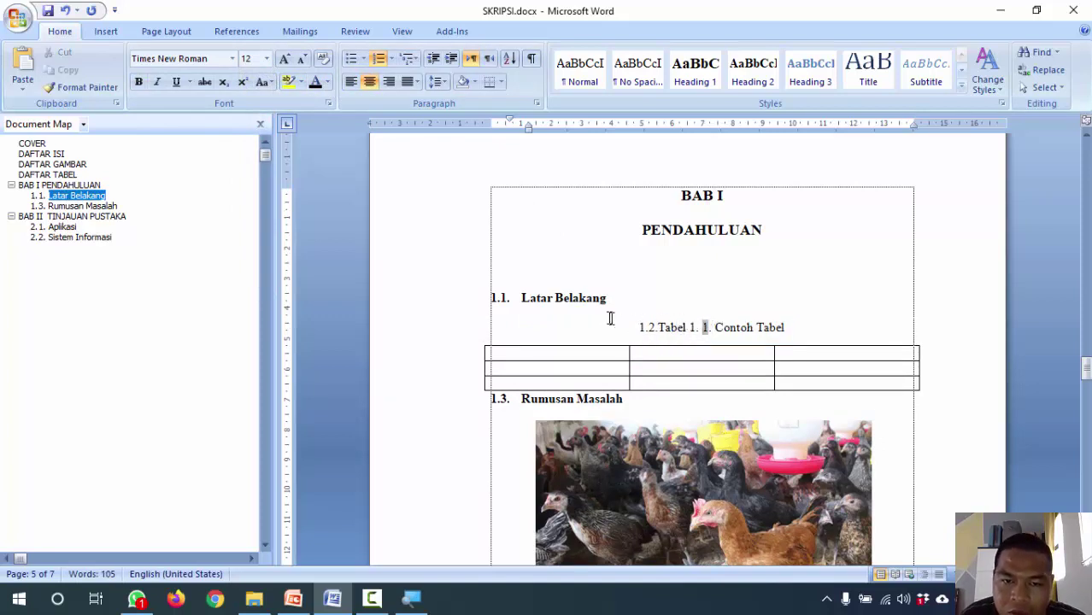
pyautogui.click(662, 330)
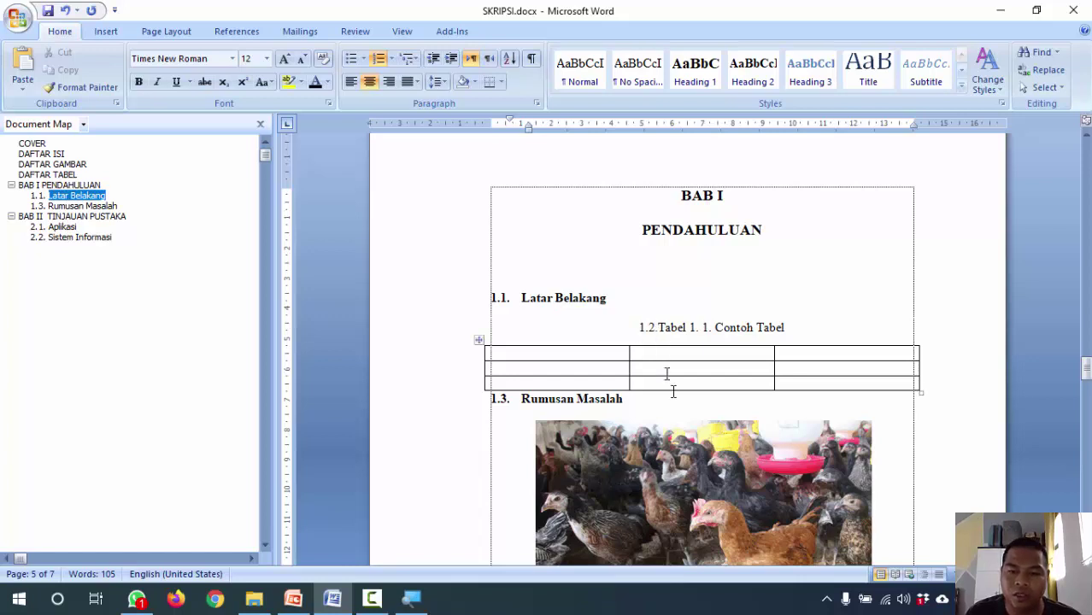
pyautogui.press('BackSpace')
pyautogui.press('BackSpace')
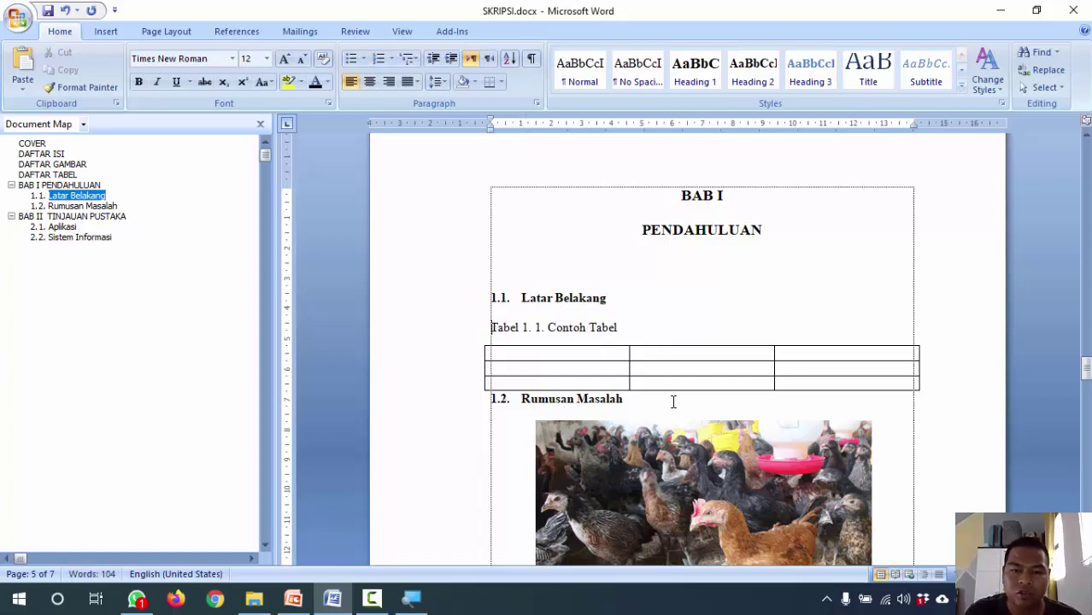
pyautogui.hotkey('ctrl', 'e')
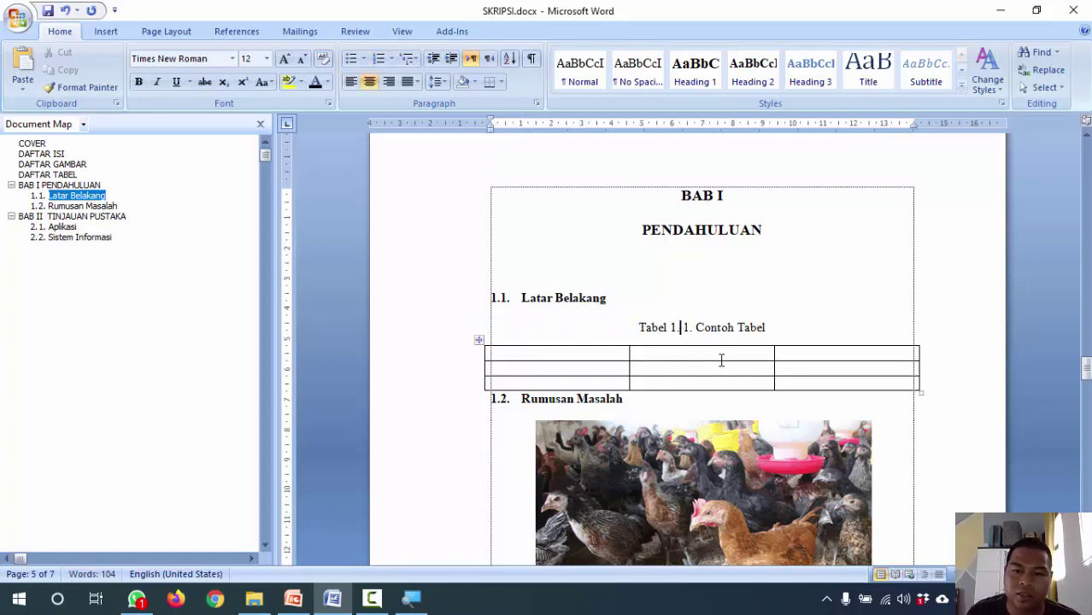
pyautogui.click(722, 358)
pyautogui.hotkey('ctrl', 's')
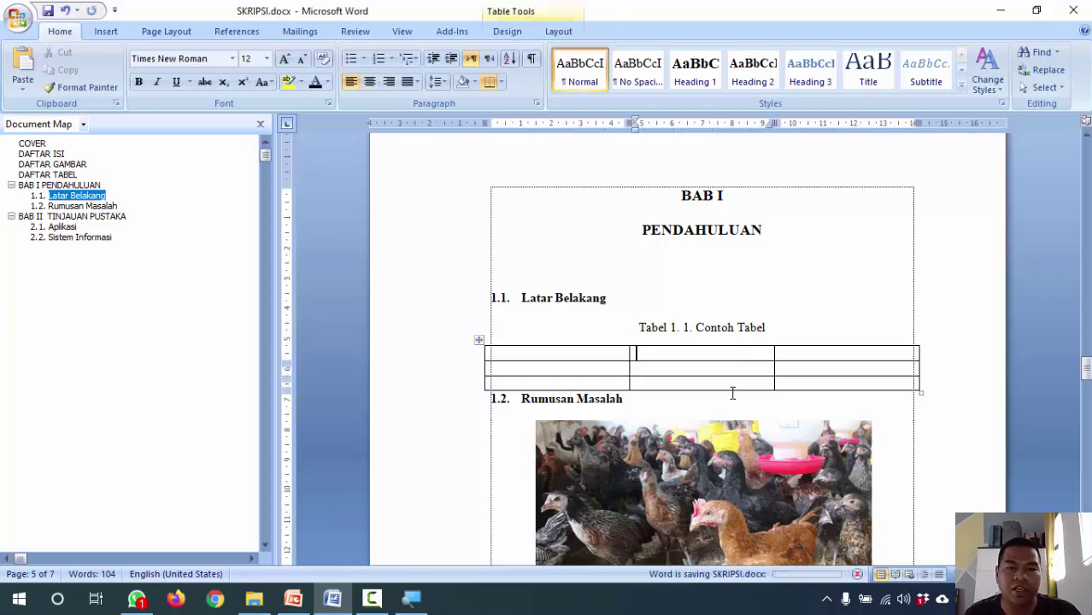
# Add three empty paragraphs below the DAFTAR TABEL heading, before the section break, checking with formatting marks shown and hiding them again.
pyautogui.click(53, 175)
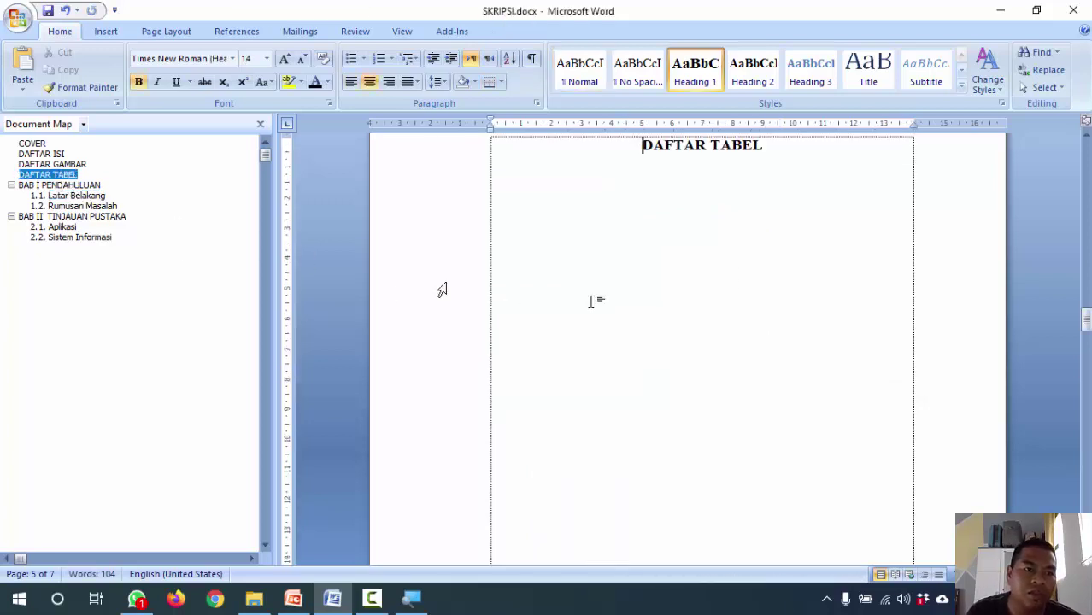
pyautogui.click(531, 58)
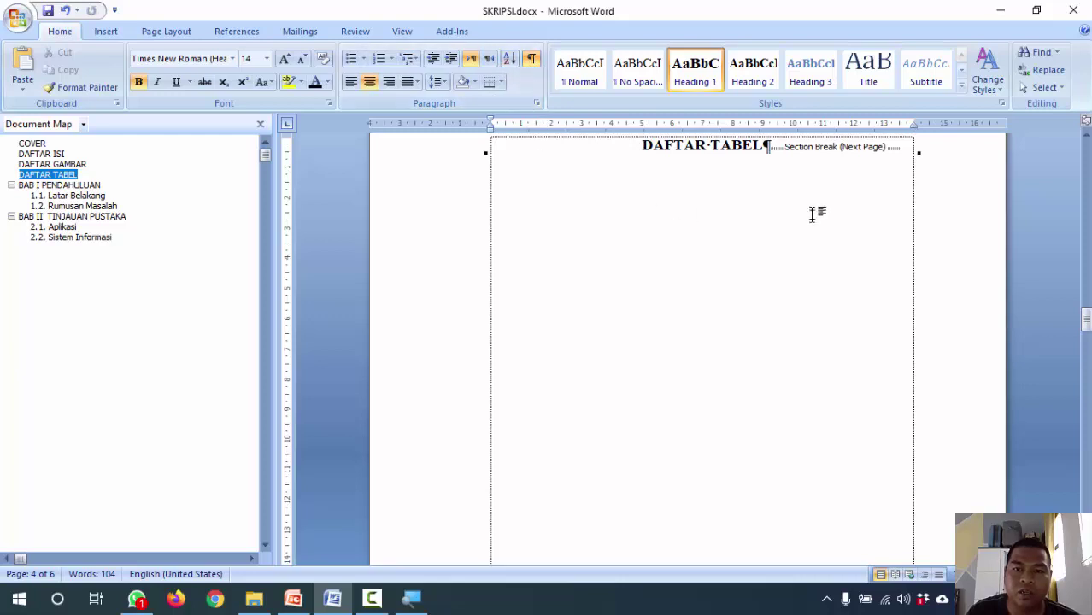
pyautogui.click(769, 147)
pyautogui.press('Return')
pyautogui.press('Return')
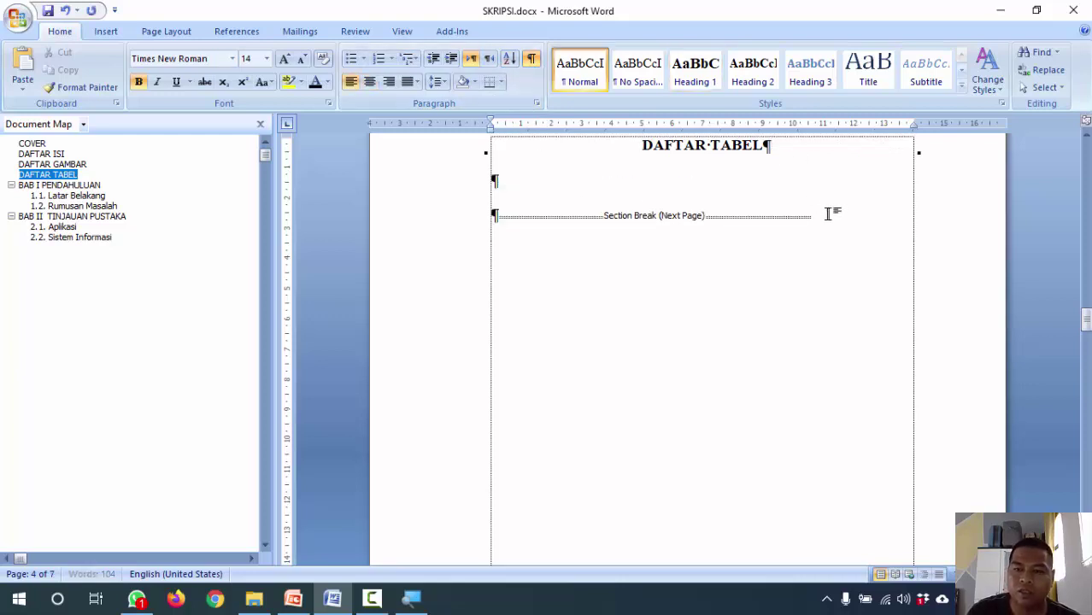
pyautogui.press('Return')
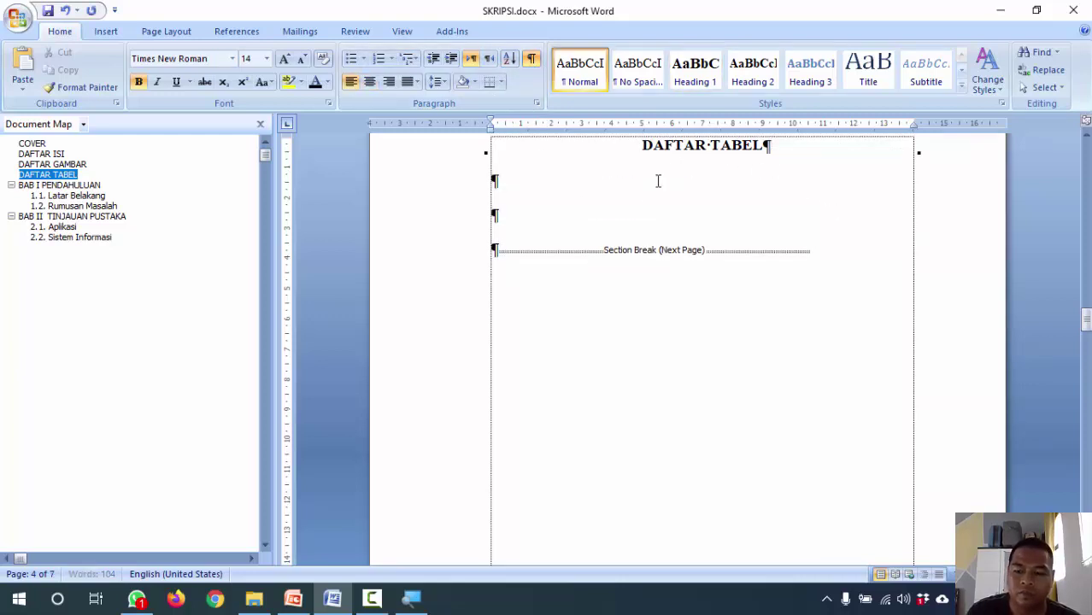
pyautogui.click(530, 58)
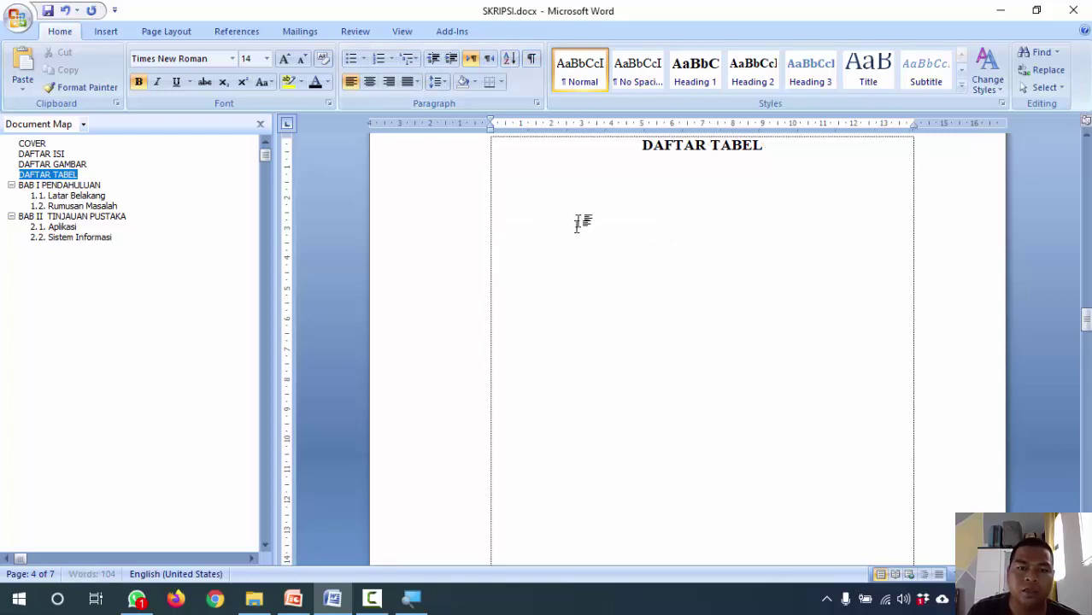
# Insert an automatic table of figures under the DAFTAR TABEL heading using the caption label "Tabel 1.".
pyautogui.click(243, 36)
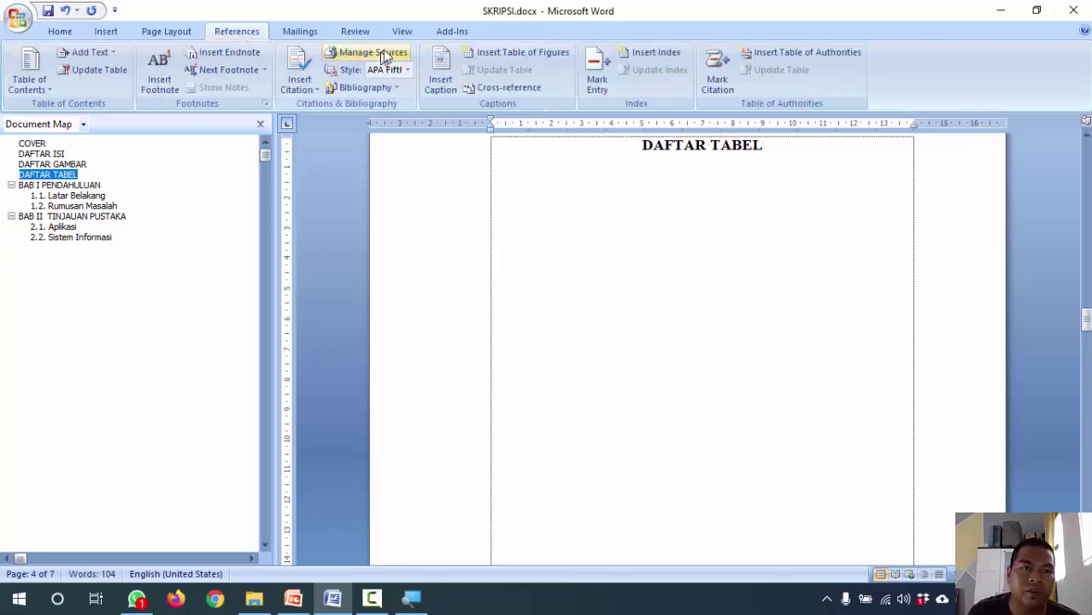
pyautogui.click(492, 52)
pyautogui.click(507, 377)
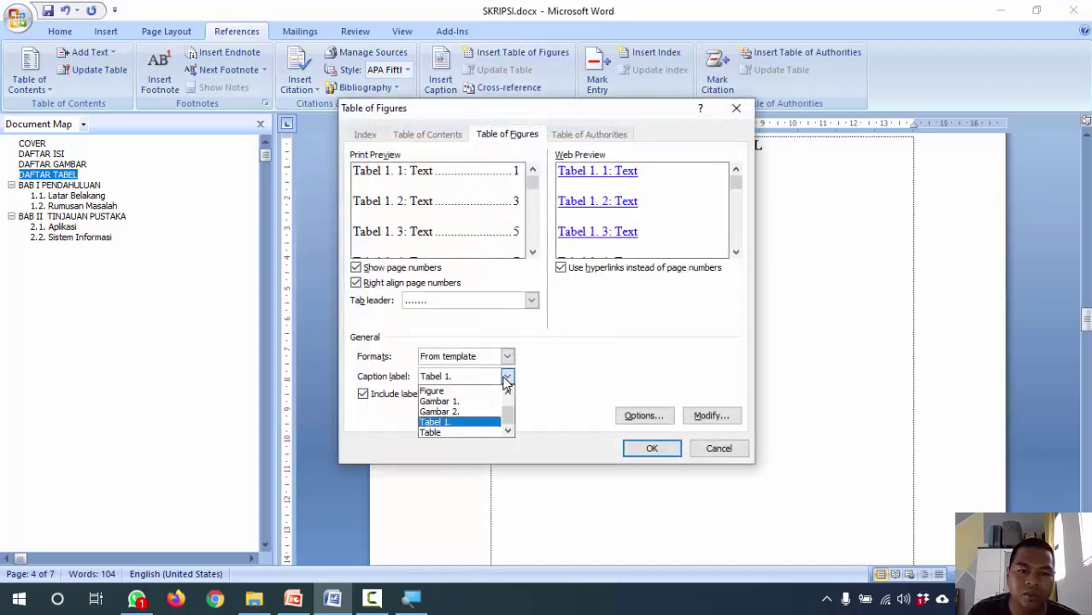
pyautogui.click(475, 427)
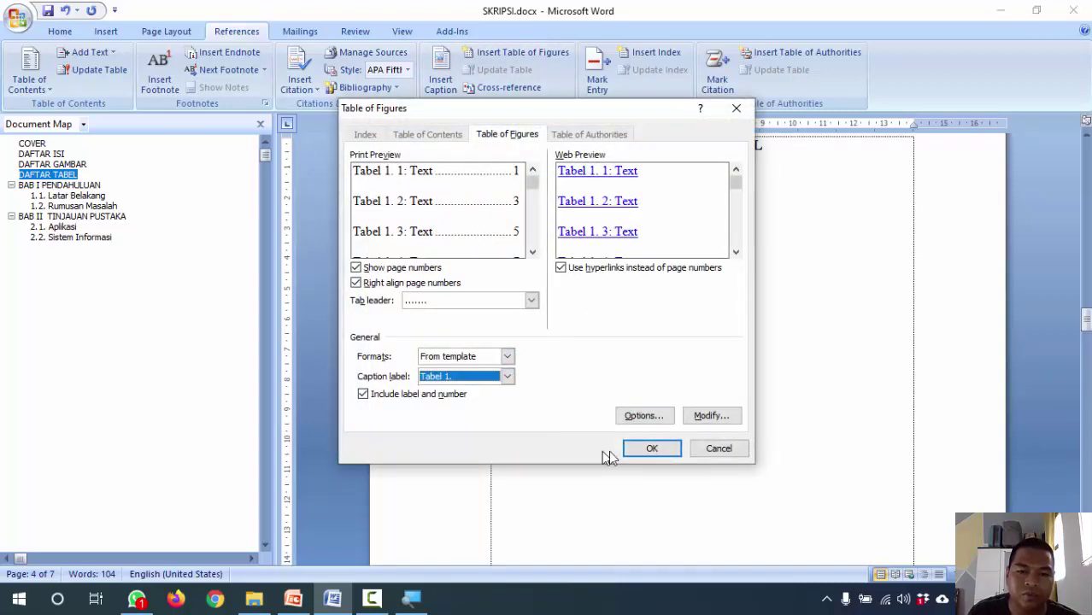
pyautogui.click(640, 449)
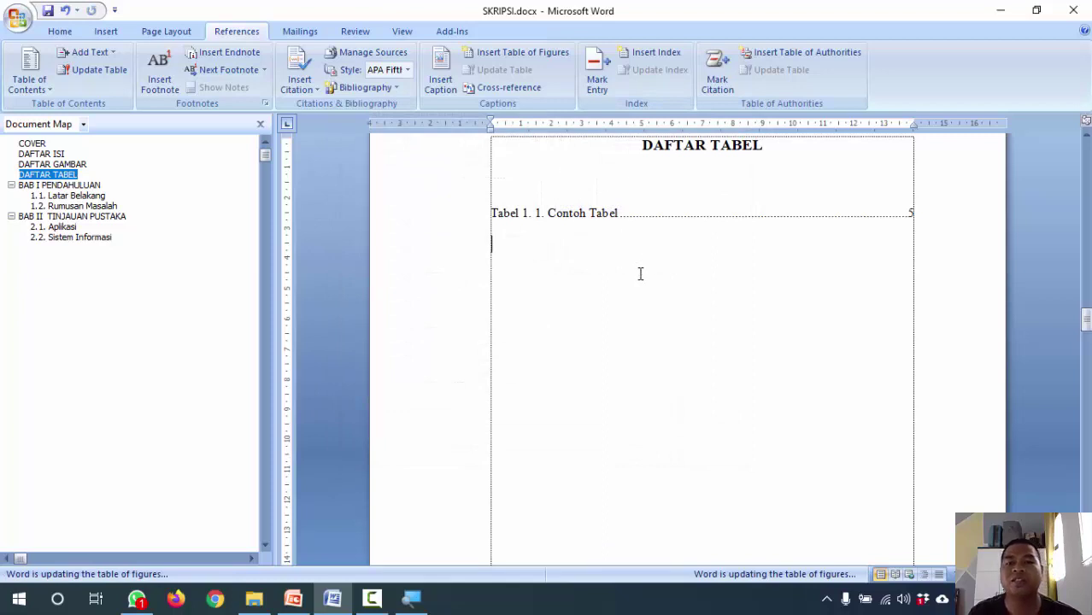
# Review the entries and page numbers on the DAFTAR GAMBAR and DAFTAR TABEL pages.
pyautogui.scroll(5, 638, 272)
pyautogui.scroll(15, 635, 291)
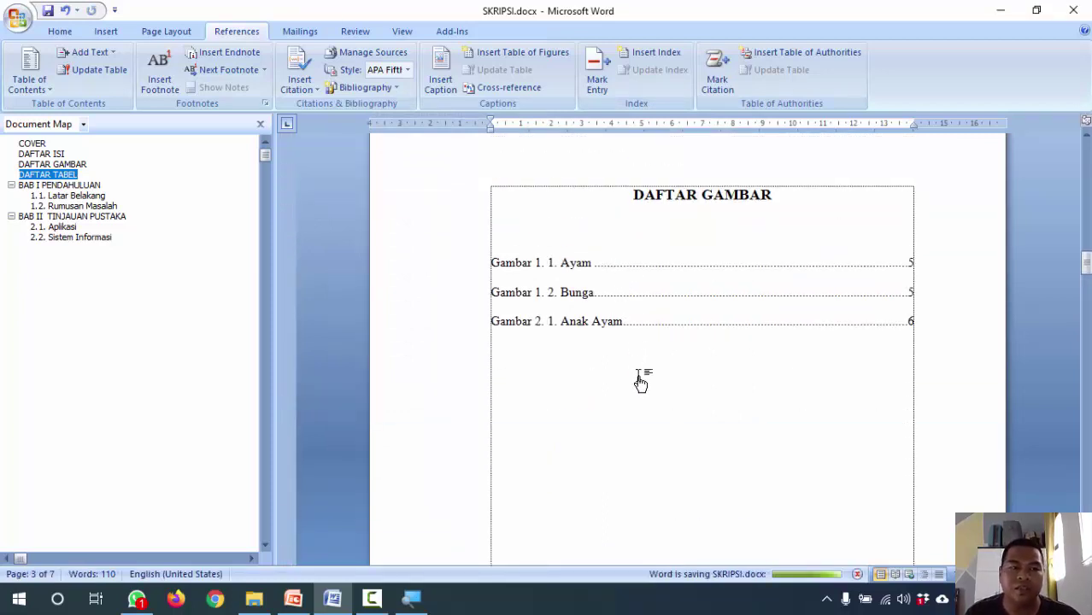
pyautogui.scroll(-5, 590, 369)
pyautogui.scroll(10, 588, 371)
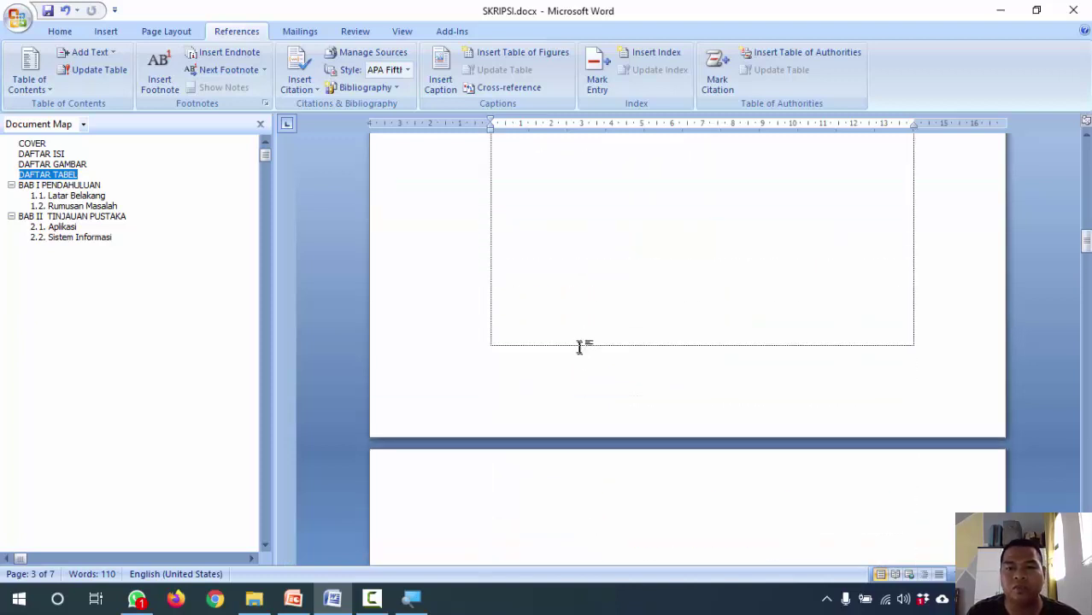
pyautogui.scroll(-15, 579, 348)
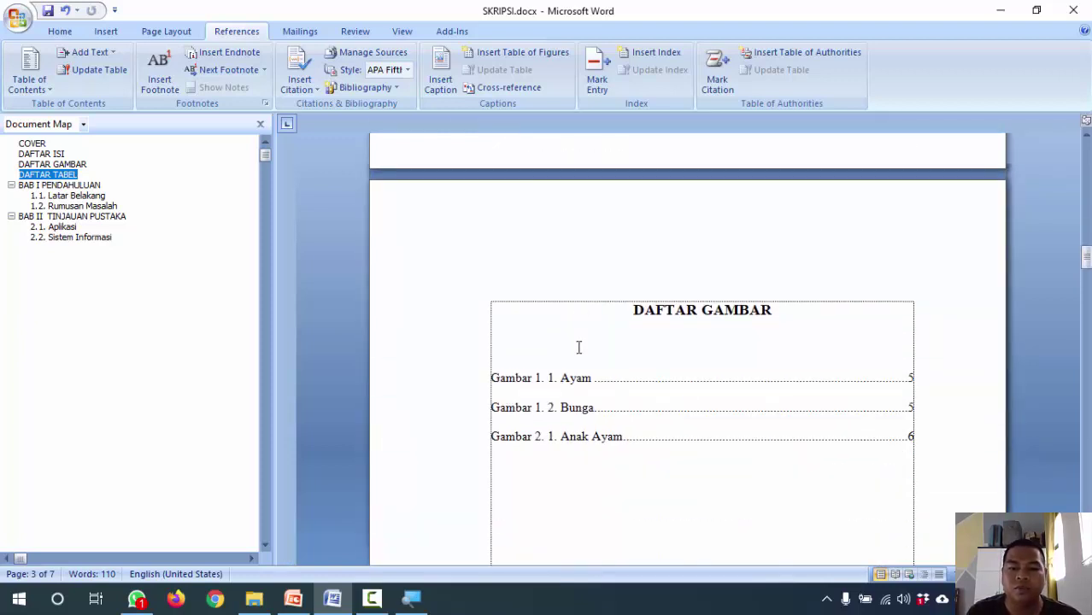
pyautogui.scroll(-5, 579, 347)
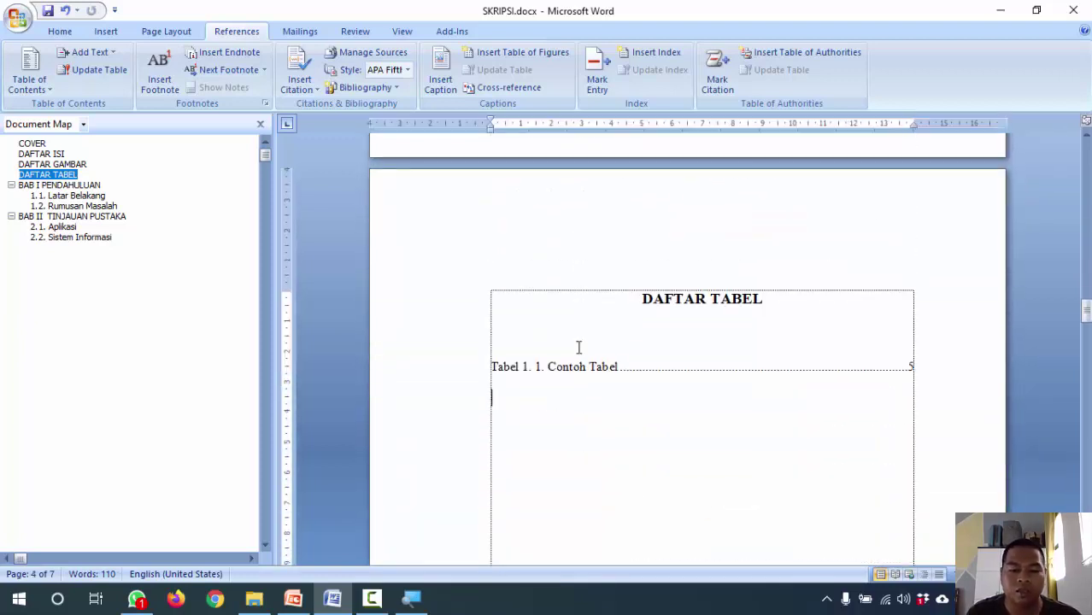